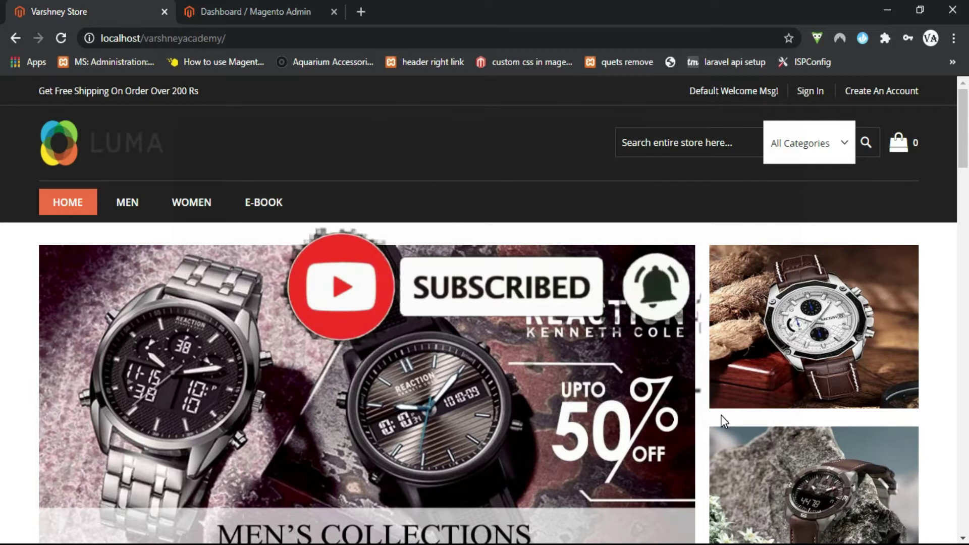
Switch to the Magento admin, open the catalog's product list and start a new downloadable product
left_click(220, 6)
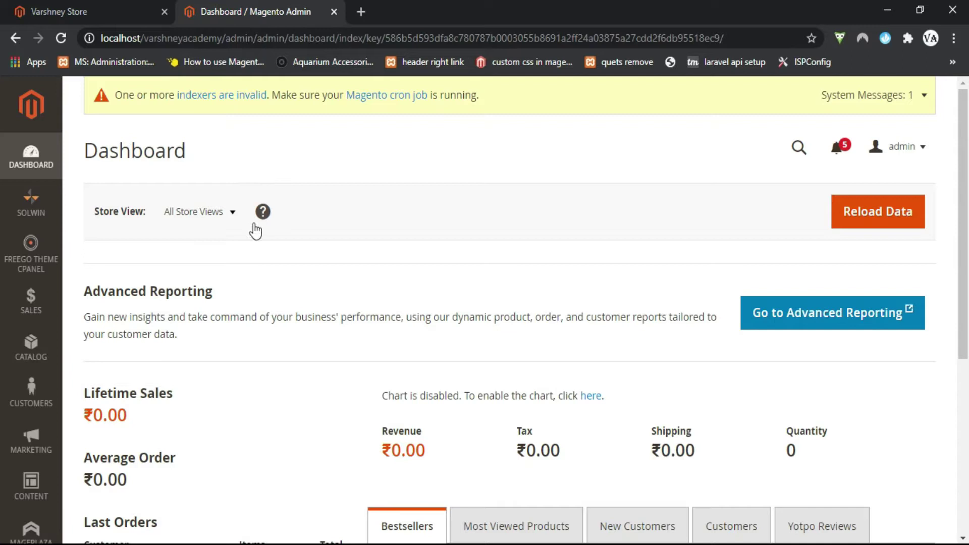
scroll(246, 301, "down", 1)
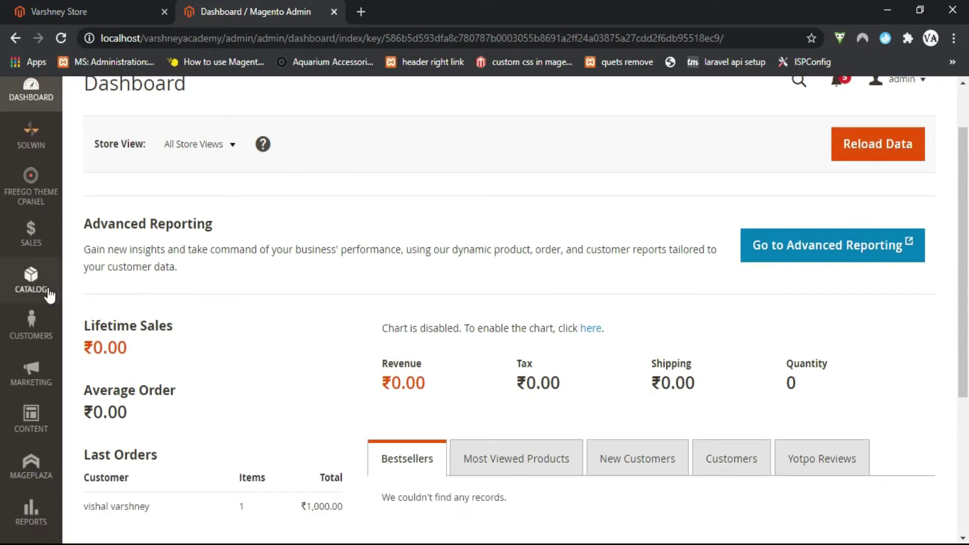
left_click(34, 293)
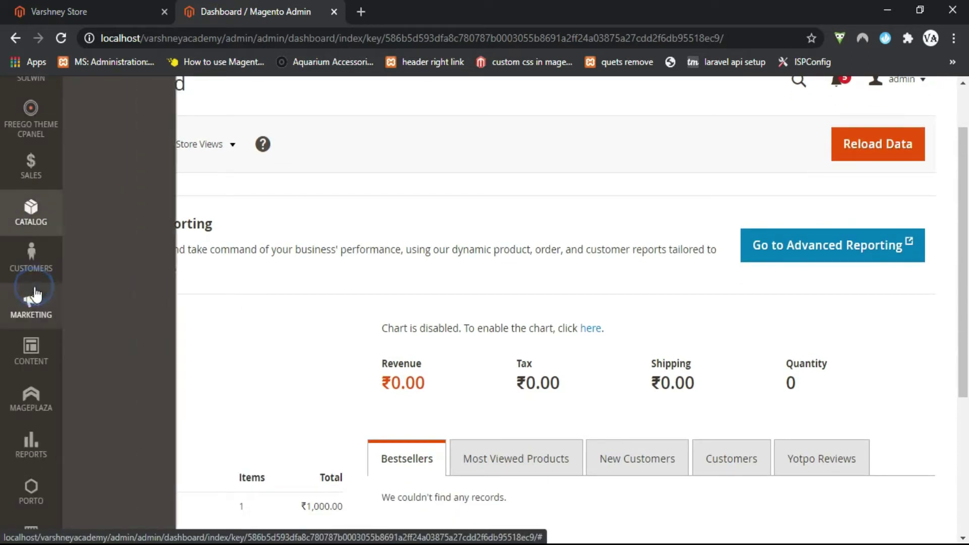
scroll(139, 198, "up", 1)
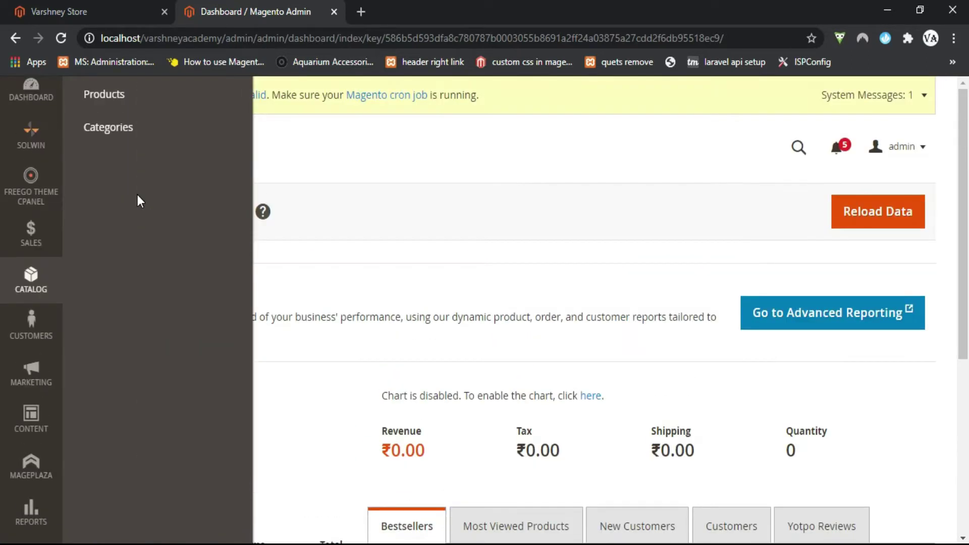
left_click(115, 98)
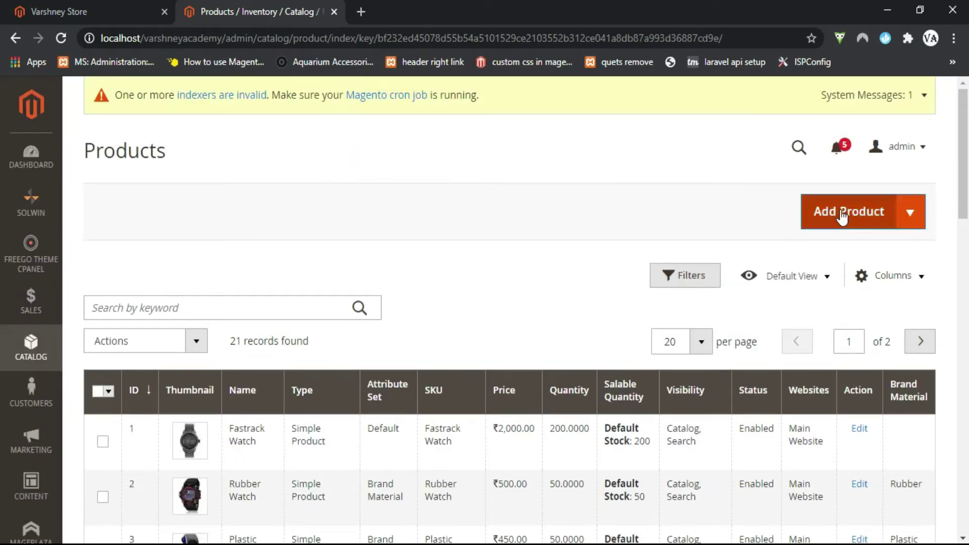
left_click(905, 214)
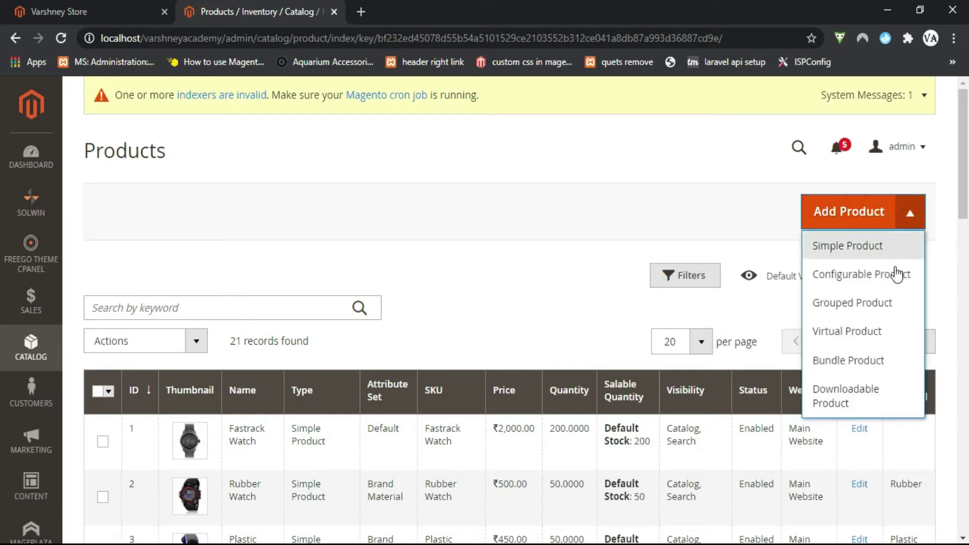
left_click(873, 391)
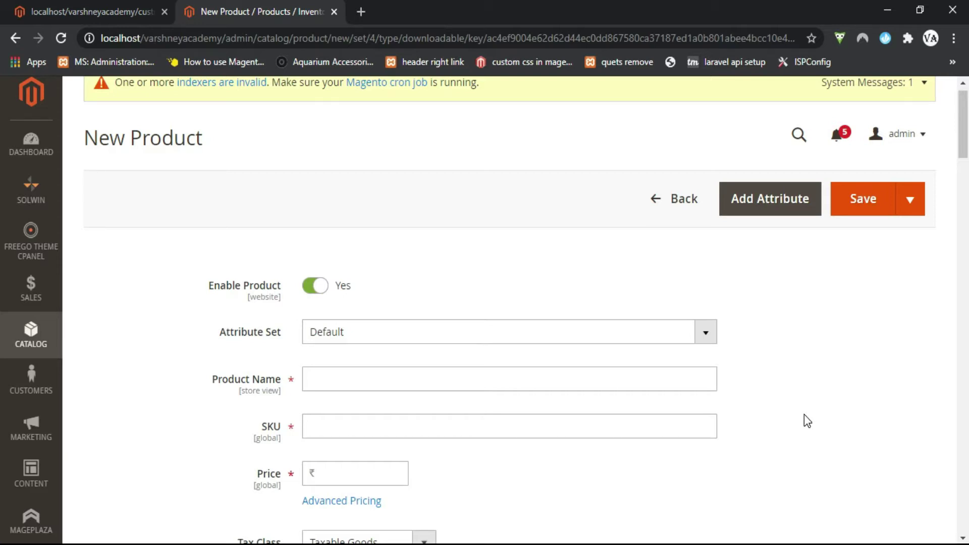
Name the new product "Magento E-Book", keeping the Default attribute set
scroll(804, 413, "down", 1)
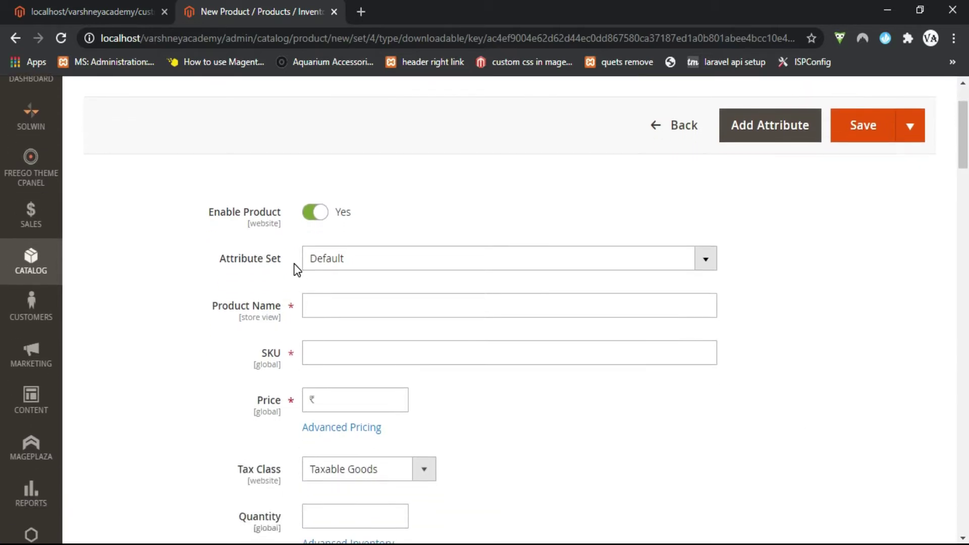
left_click(341, 262)
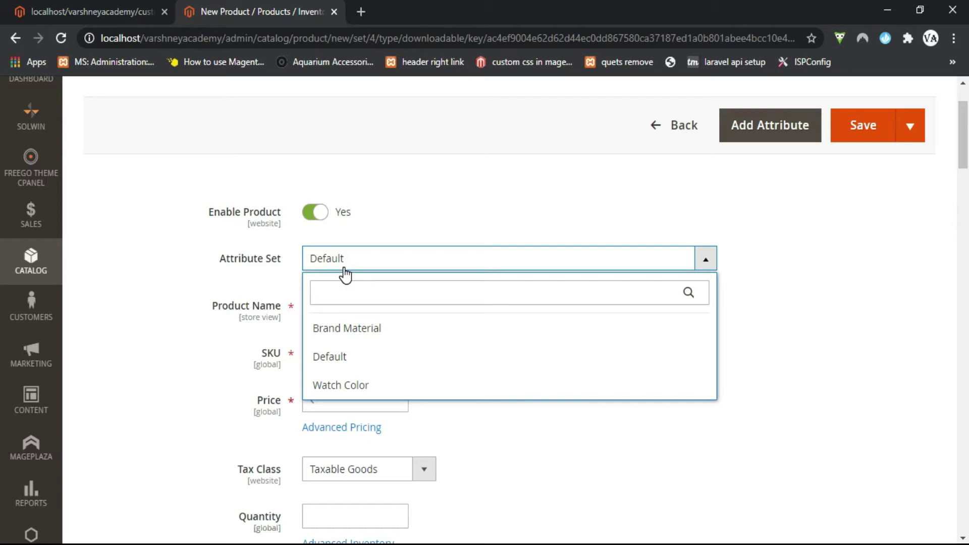
left_click(342, 263)
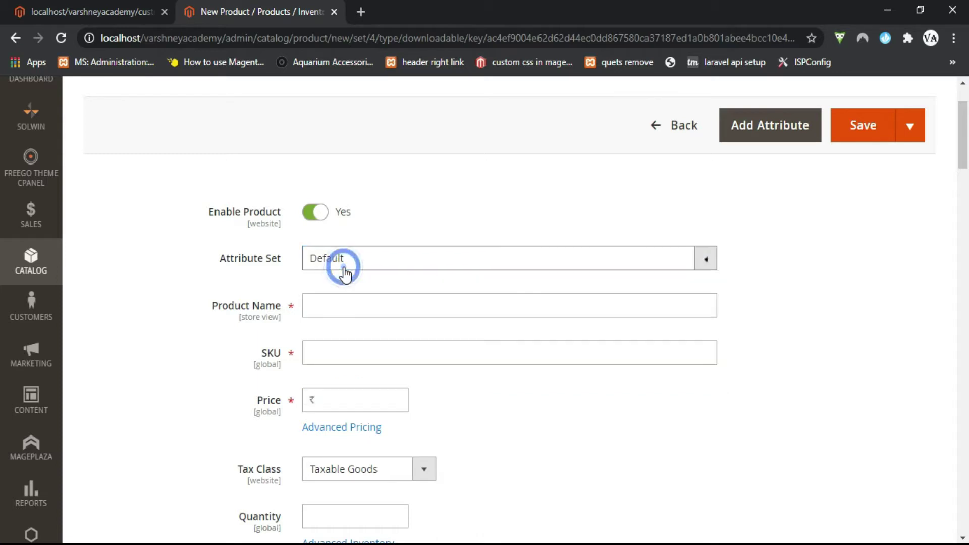
left_click(325, 308)
type("Magento E")
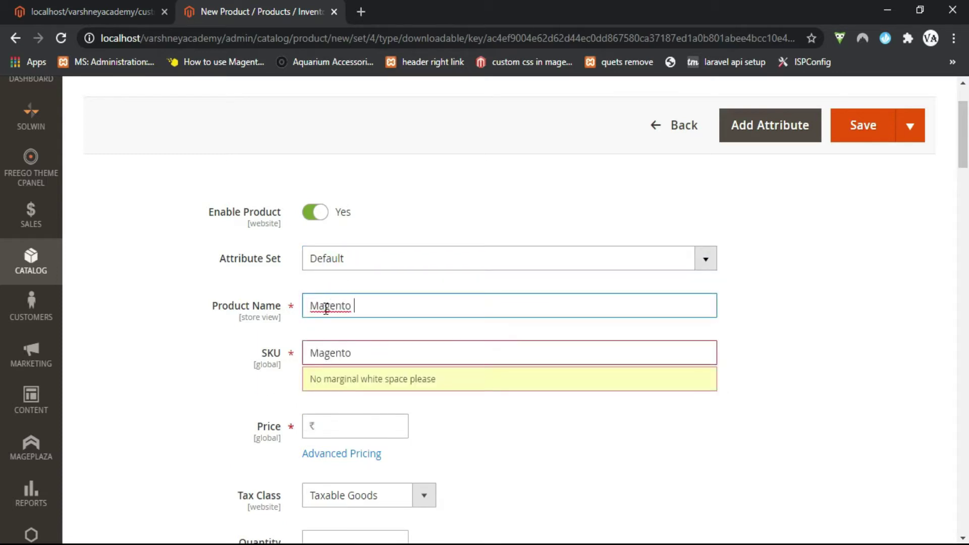
type("-Book")
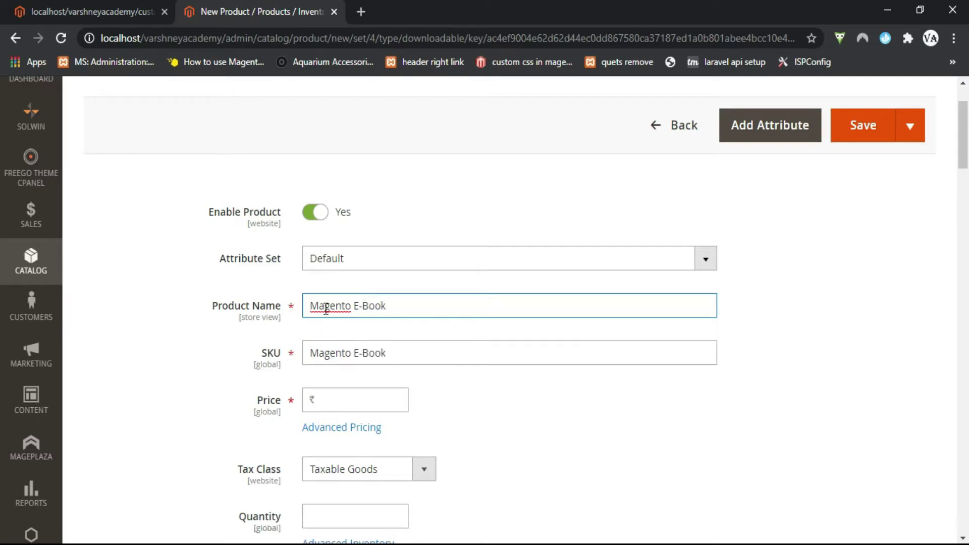
Set the product's price to ₹700 and its quantity to 200
scroll(353, 310, "down", 2)
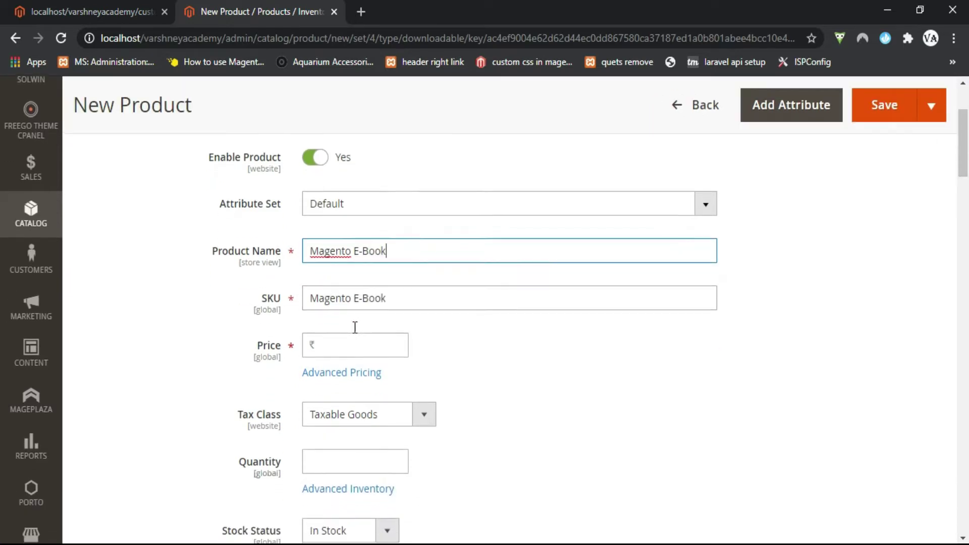
left_click(334, 305)
type("700")
scroll(335, 310, "down", 2)
left_click(333, 319)
type("200")
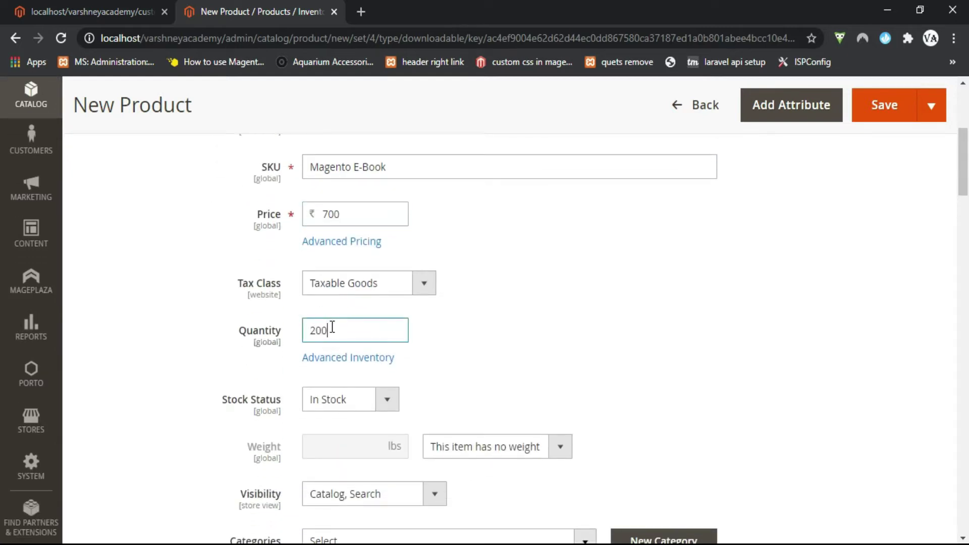
Assign the product to the E-Book category
scroll(332, 328, "down", 2)
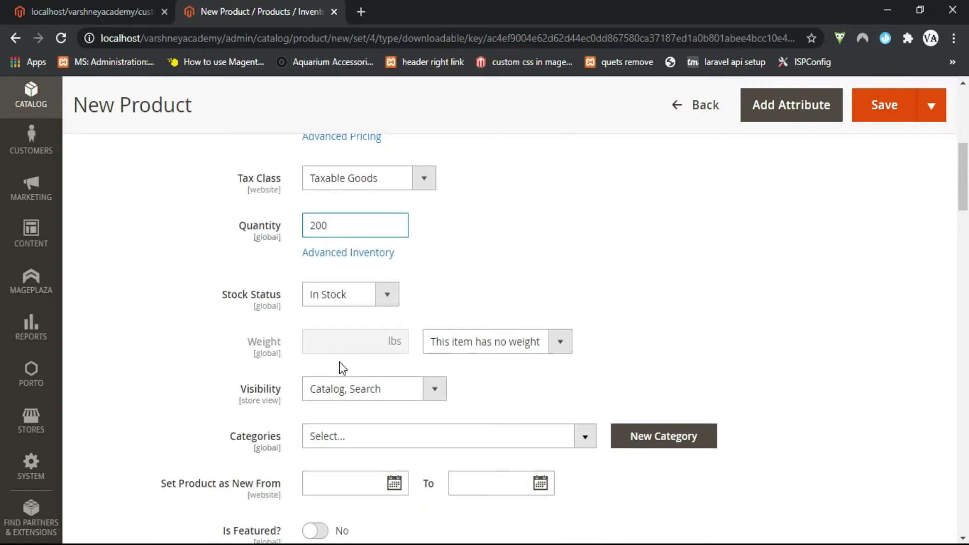
scroll(339, 362, "down", 1)
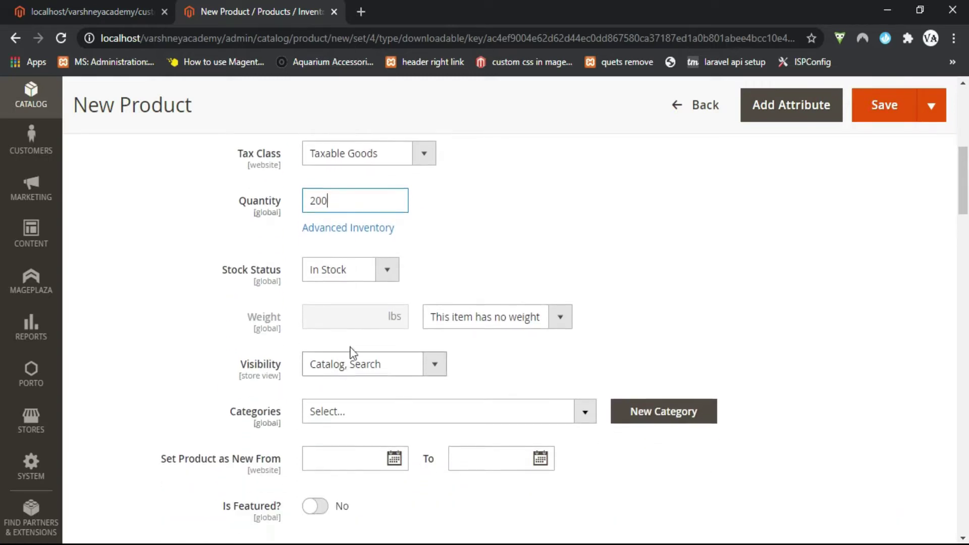
scroll(361, 319, "down", 1)
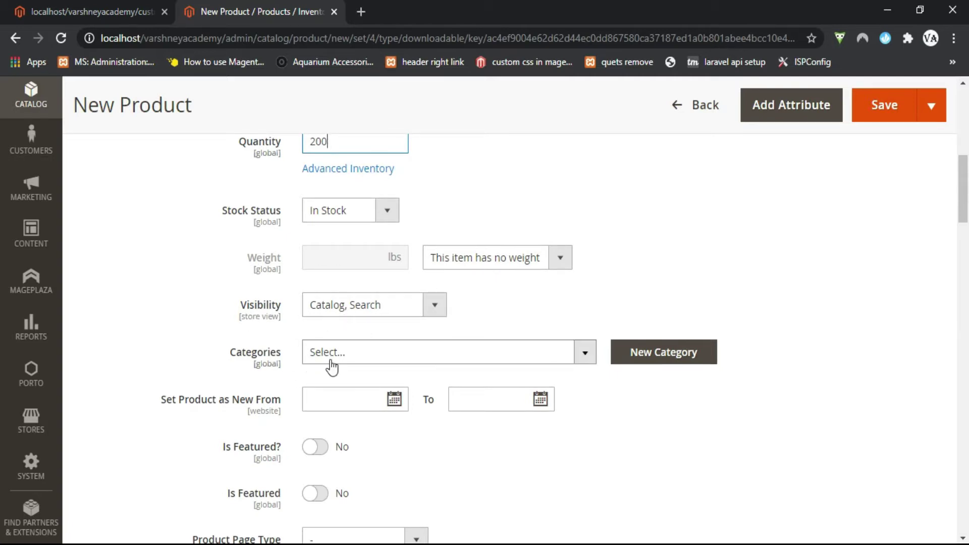
left_click(355, 361)
scroll(372, 440, "down", 1)
left_click(364, 452)
left_click(440, 487)
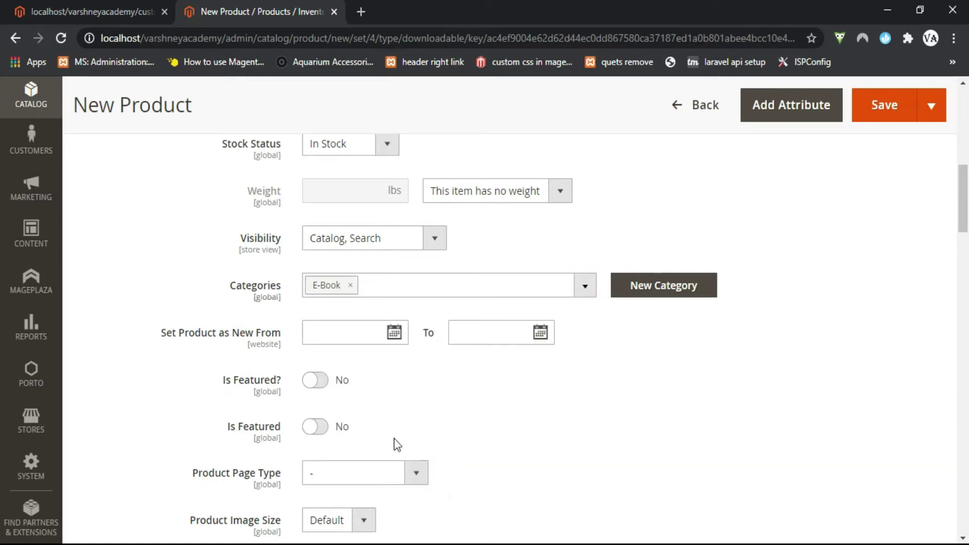
Expand the Content section and enter "Magento E-Book" as the product description
scroll(393, 440, "down", 2)
scroll(393, 438, "down", 10)
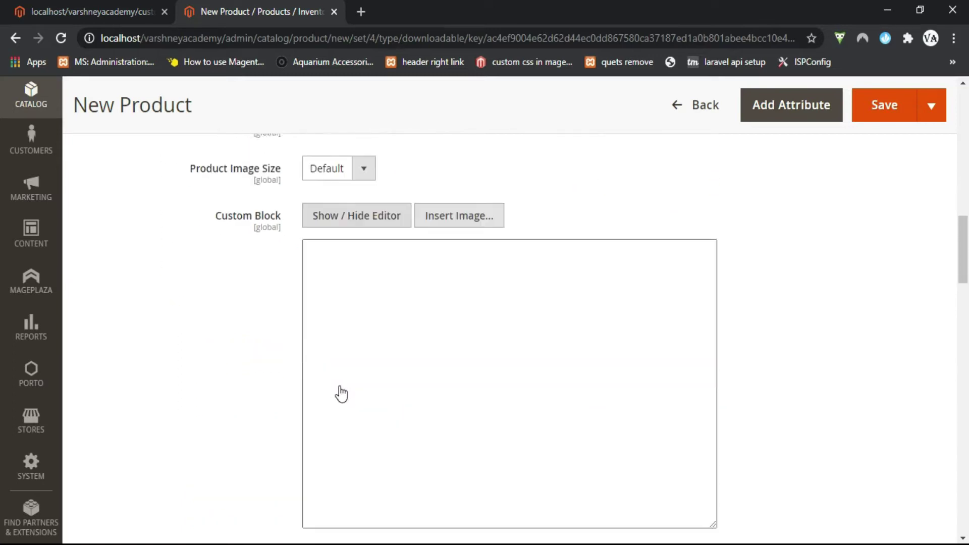
left_click(257, 249)
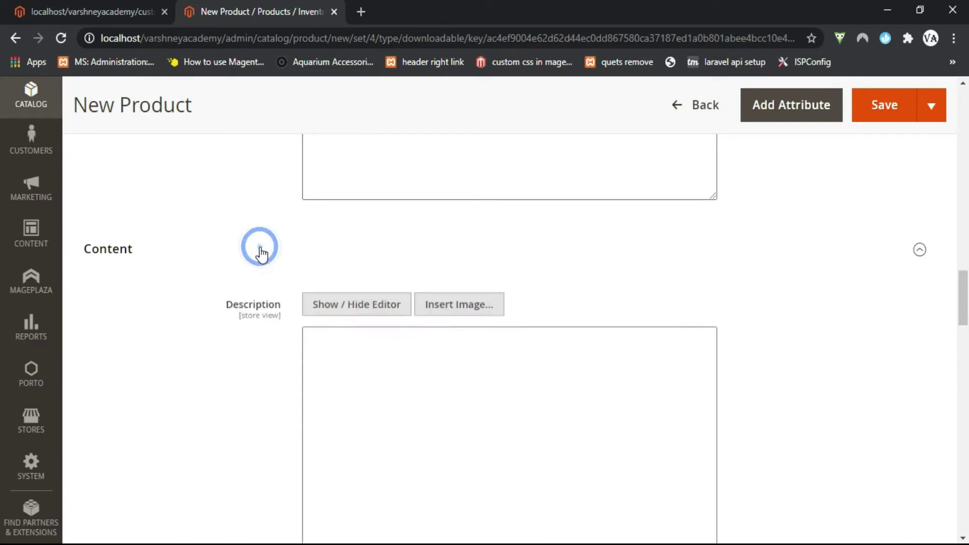
left_click(349, 354)
type("Ma")
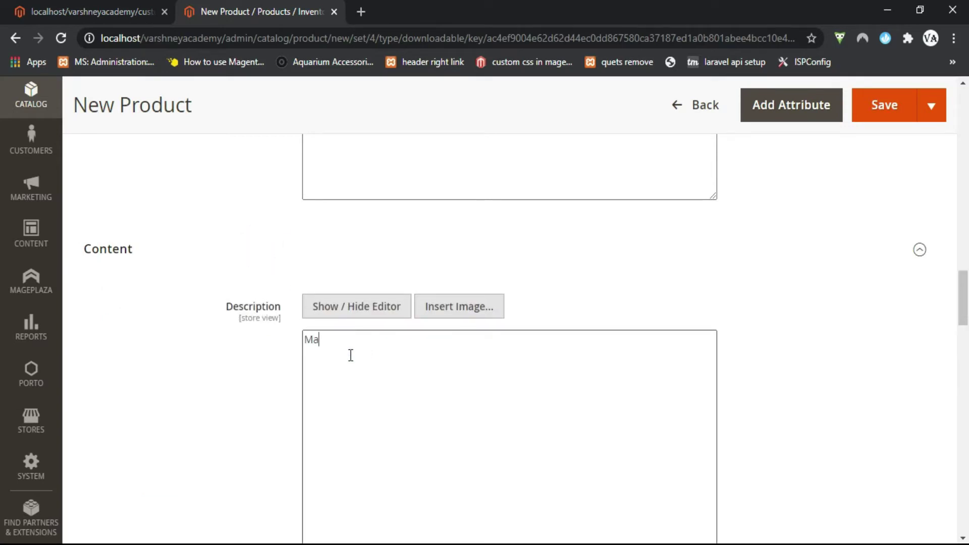
type("gento E-Book")
Enter "Magento E-Book" as the product's short description
scroll(350, 355, "down", 5)
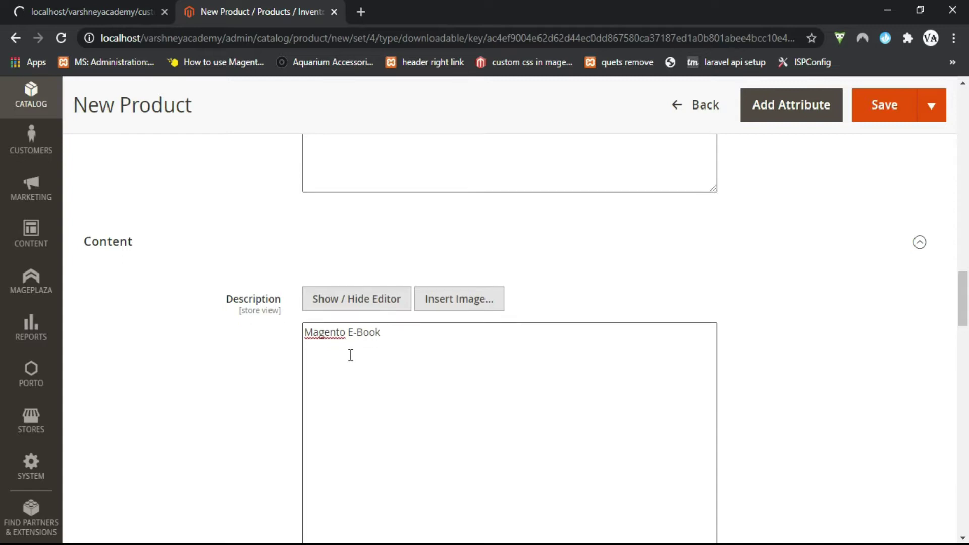
left_click(340, 372)
type("Magento ")
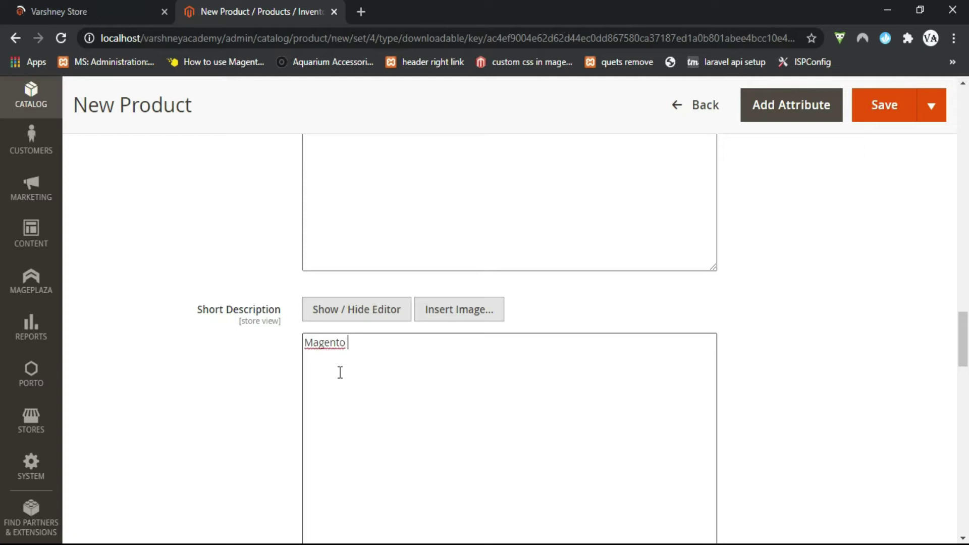
type("E-B")
key("BackSpace")
type("Book")
Upload download.jpg from the websitepdf folder as the product image
scroll(340, 372, "down", 10)
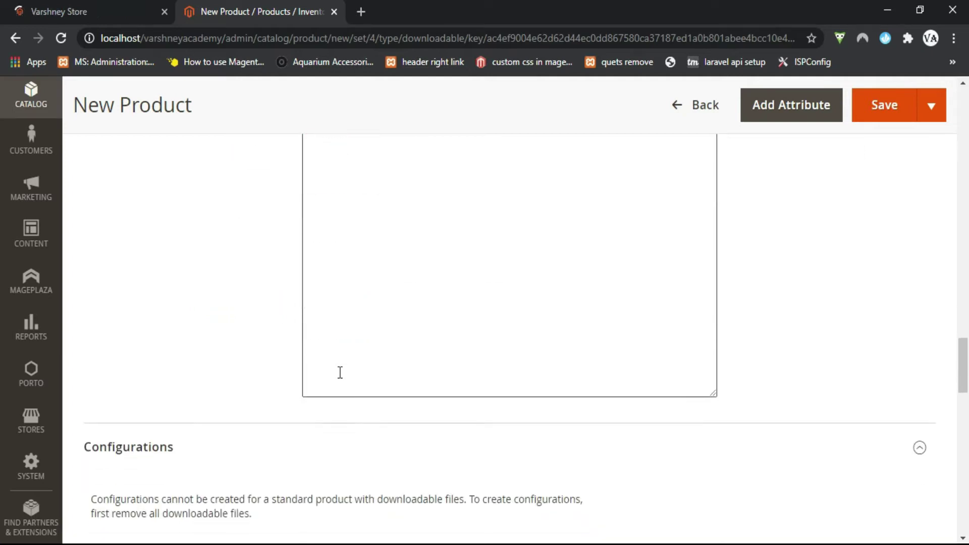
scroll(339, 381, "down", 3)
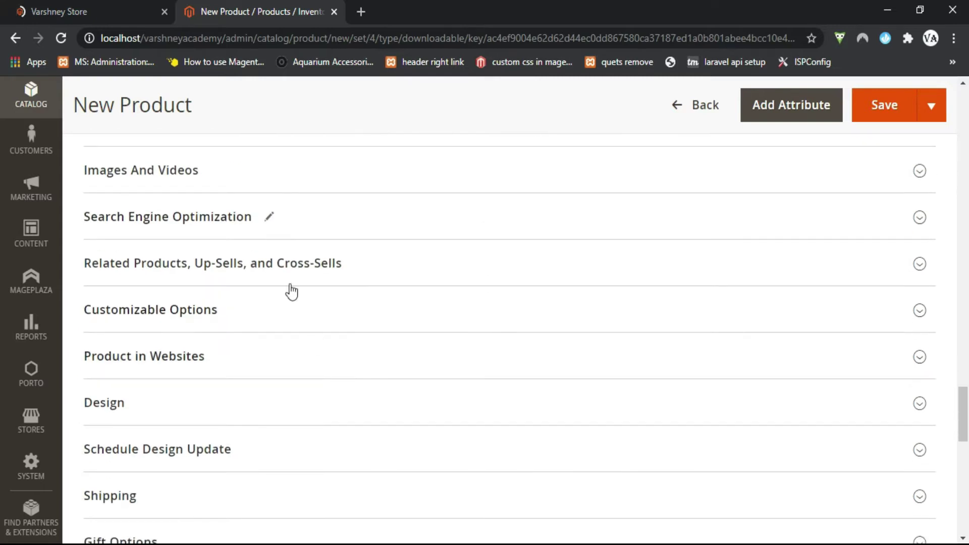
left_click(228, 173)
left_click(158, 331)
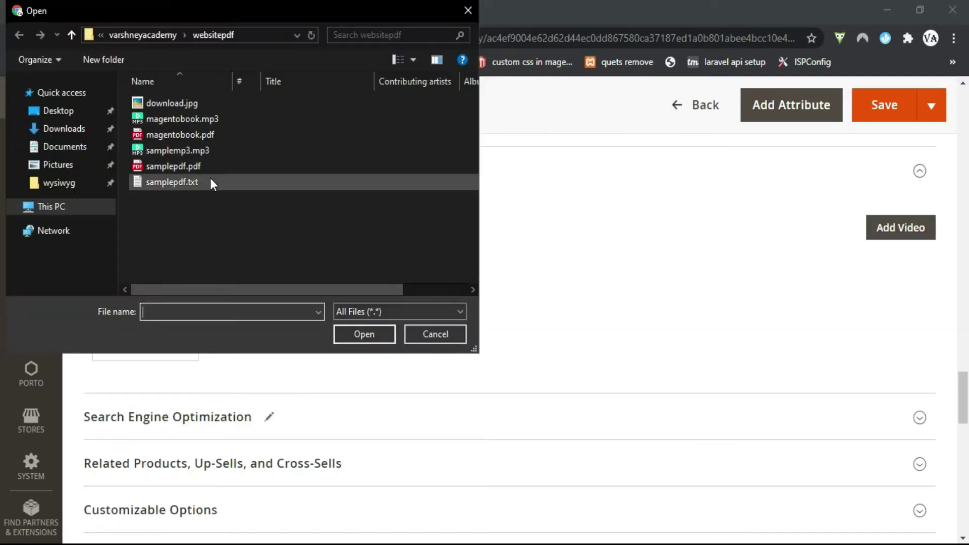
double_click(179, 105)
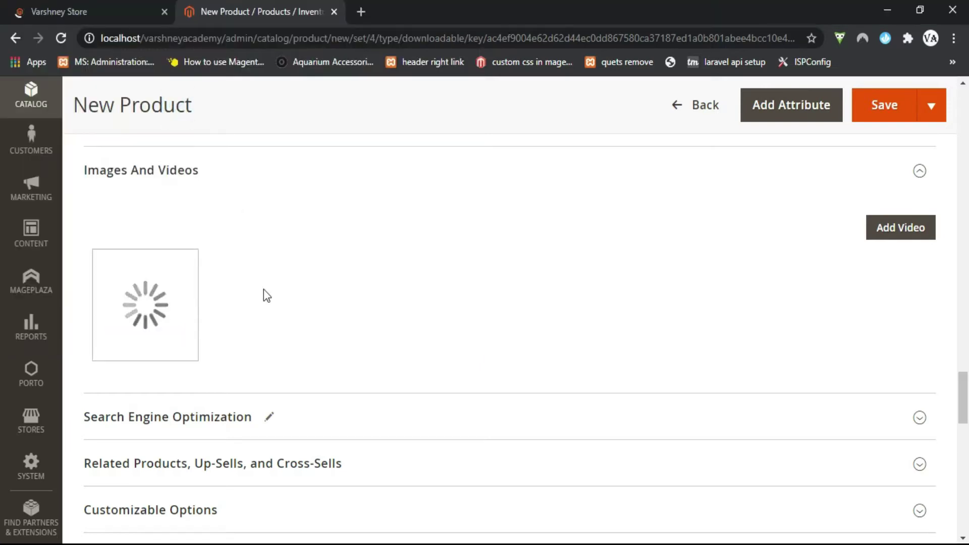
scroll(264, 293, "down", 1)
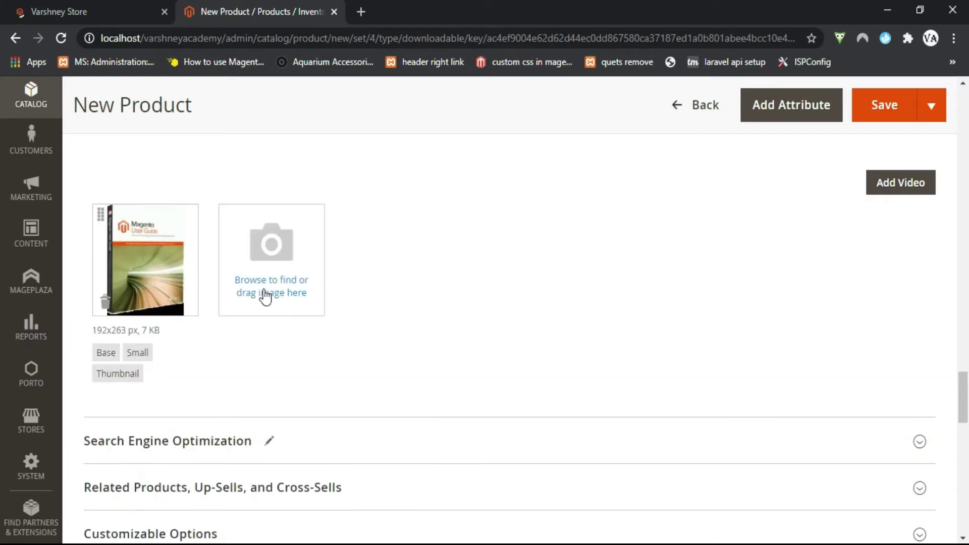
Expand the Search Engine Optimization settings and set the URL key to "magentoe-book"
scroll(264, 293, "down", 4)
scroll(264, 295, "down", 2)
scroll(264, 294, "up", 3)
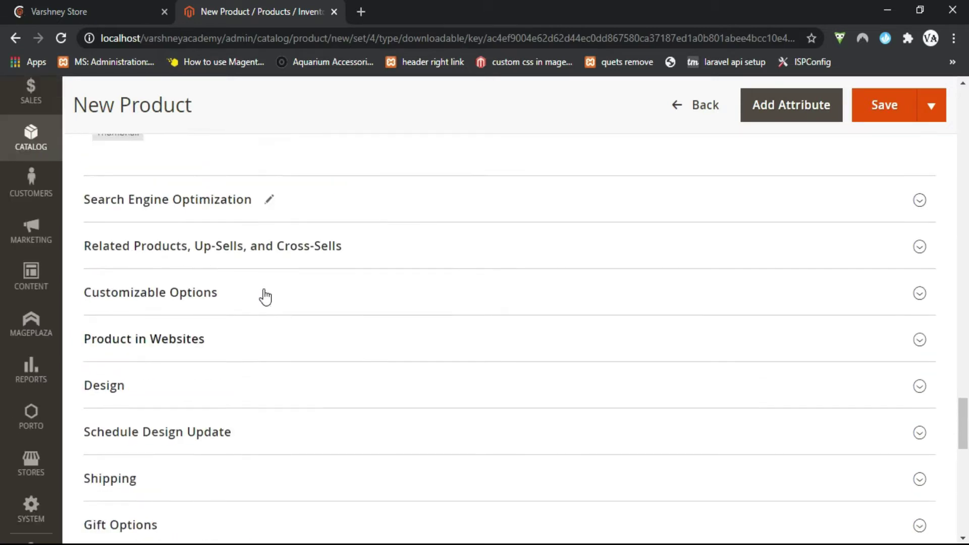
left_click(320, 246)
left_click(350, 301)
type("magen")
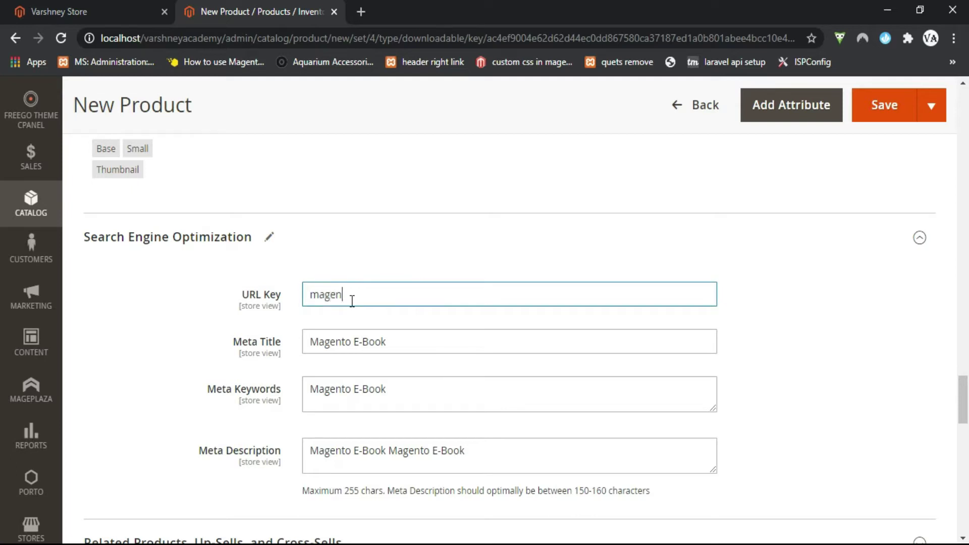
type("toe-book")
Examine the Downloadable Information section, switching its downloadable-product option off and back on
scroll(354, 306, "down", 2)
scroll(353, 306, "down", 12)
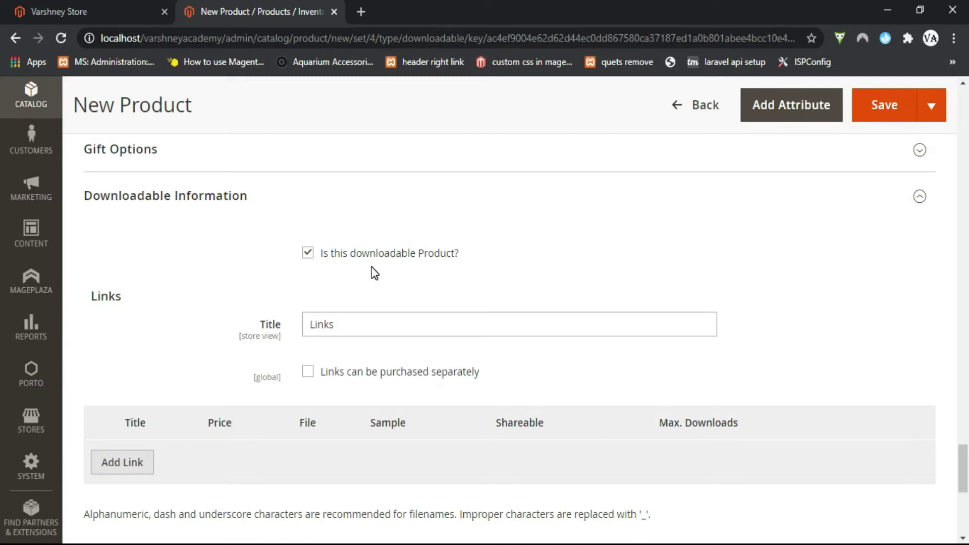
scroll(331, 330, "up", 1)
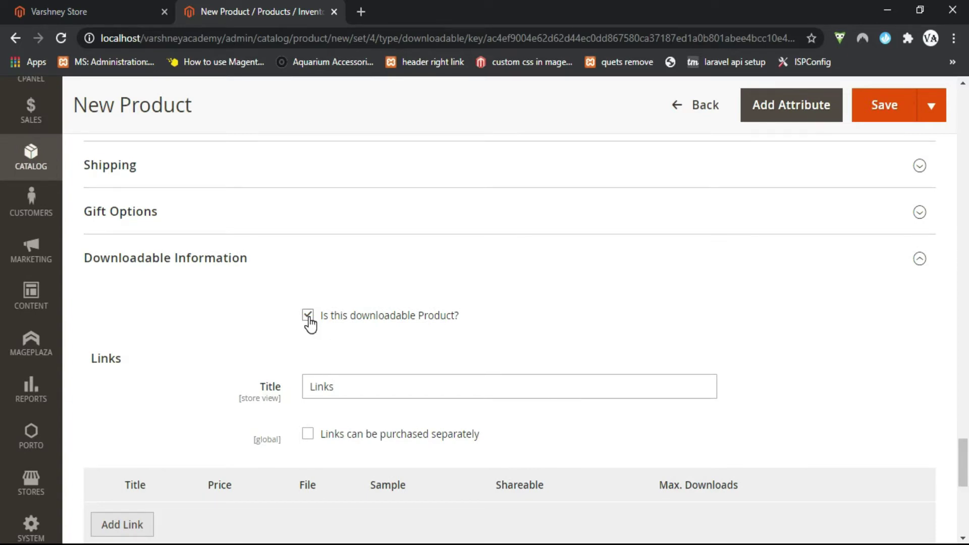
left_click(308, 316)
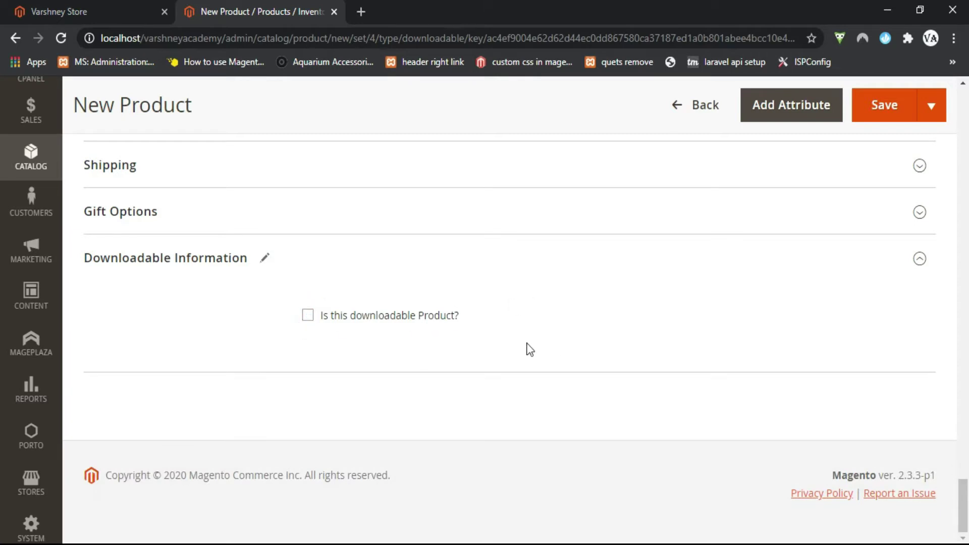
left_click(308, 315)
scroll(317, 364, "down", 1)
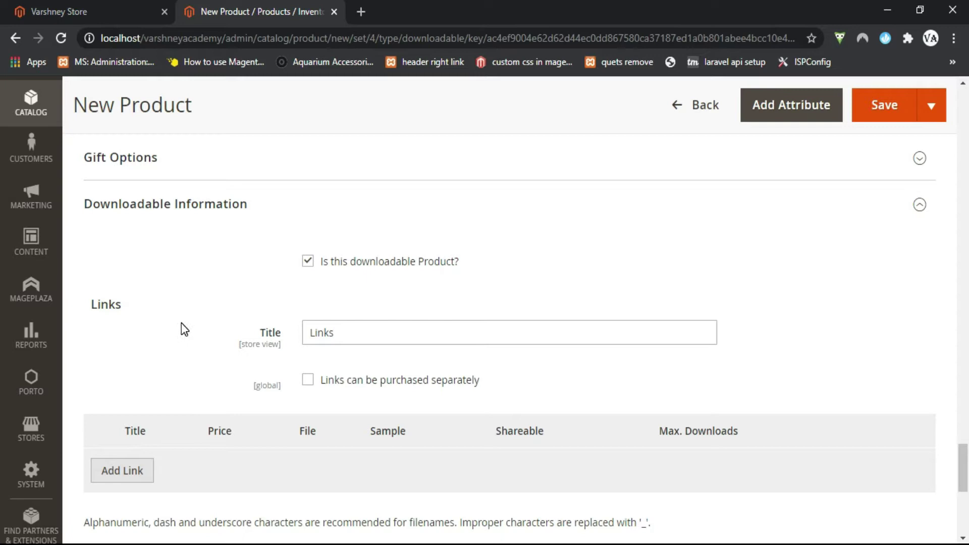
left_click_drag(122, 299, 82, 305)
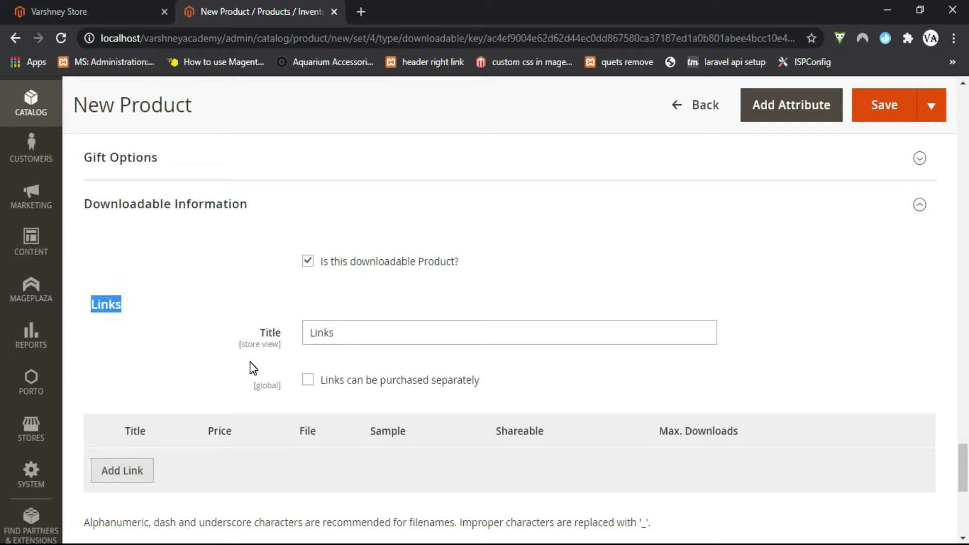
Add a row to the product's downloadable links and title it "Magento E-Book PDF"
scroll(275, 357, "down", 1)
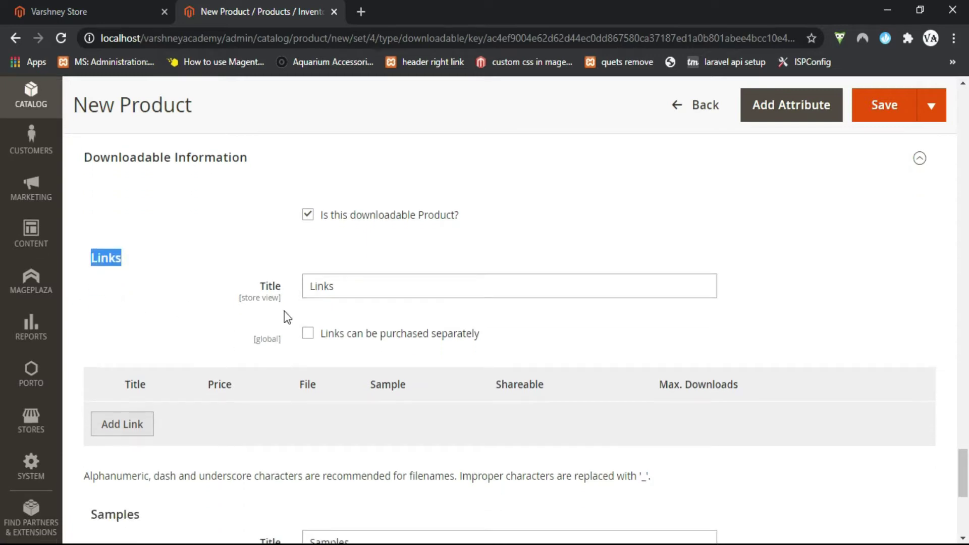
left_click(337, 286)
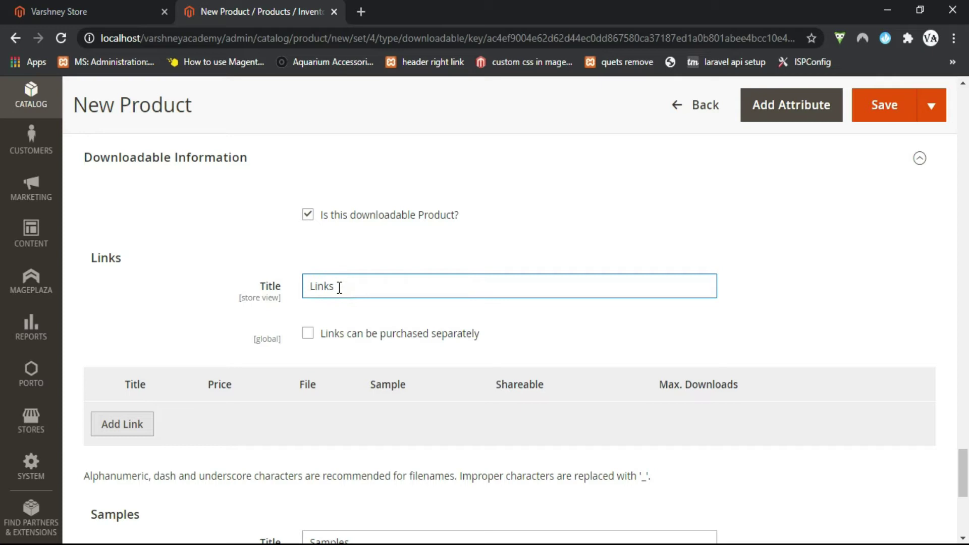
scroll(338, 286, "down", 1)
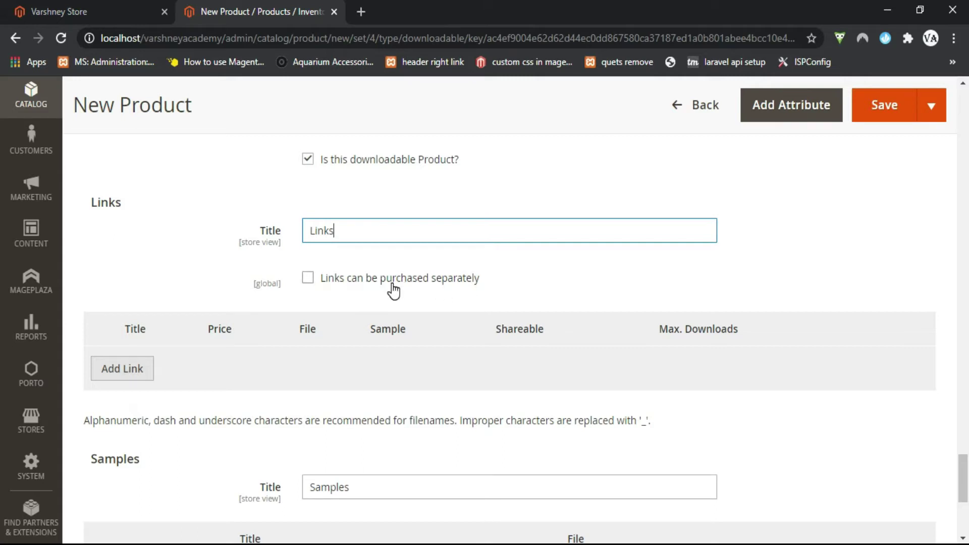
scroll(376, 286, "down", 1)
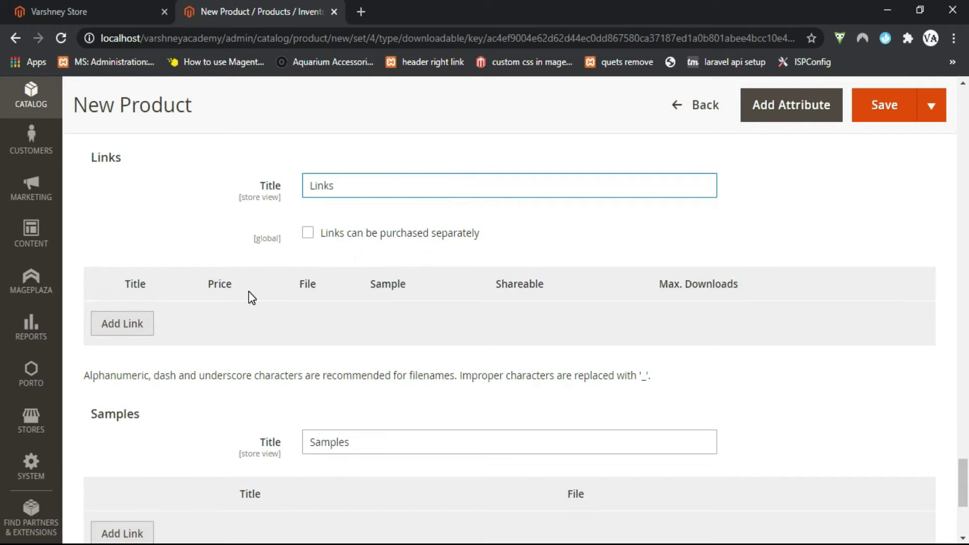
left_click(134, 324)
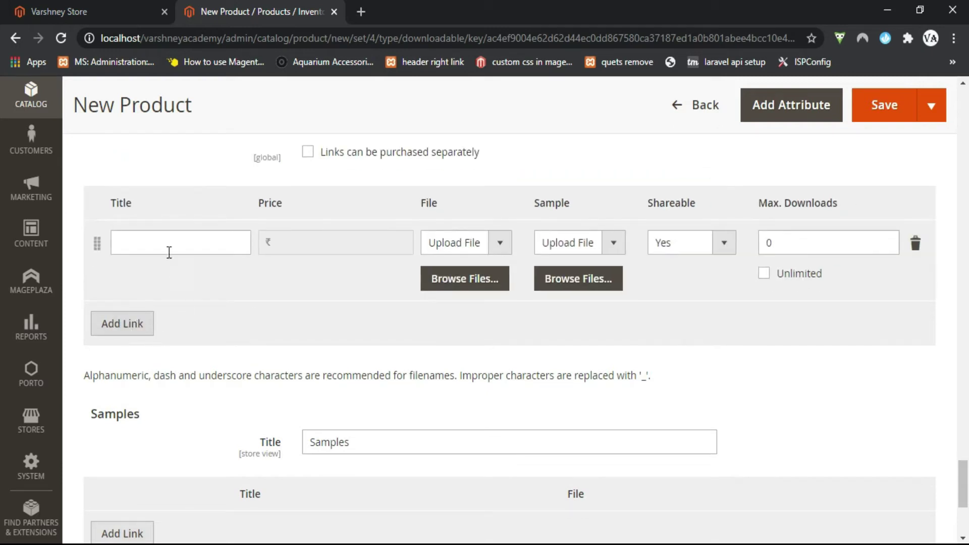
left_click(169, 244)
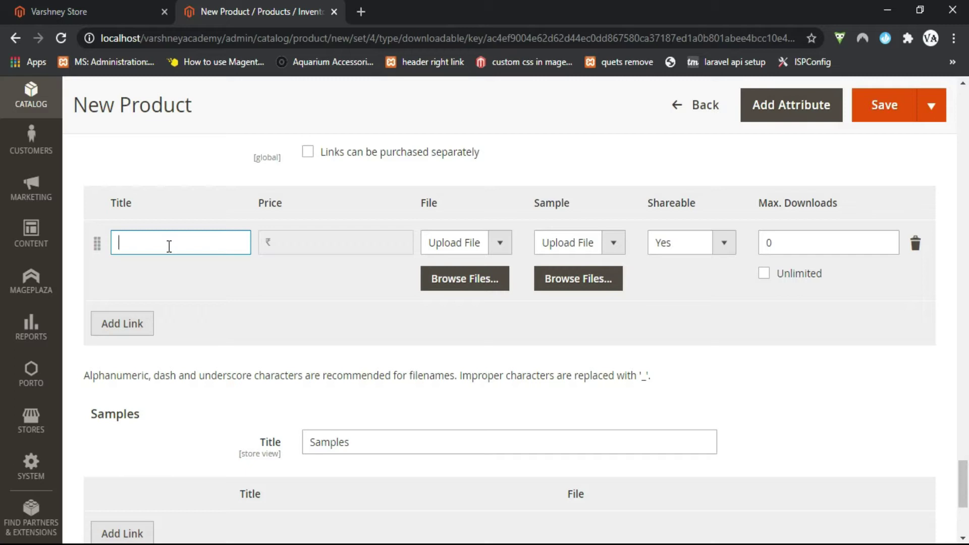
type("Magento E-Book PDF")
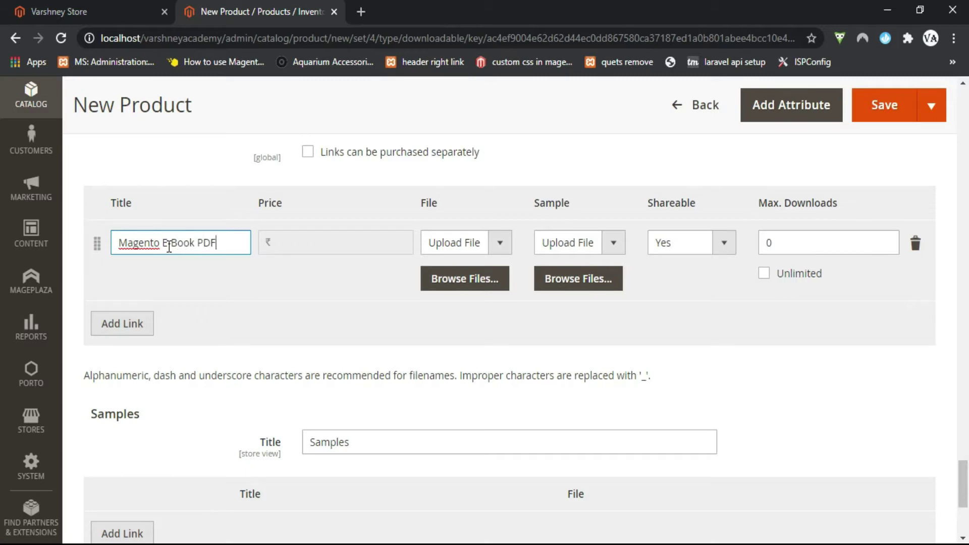
Upload magentobook.pdf from the websitepdf folder as the file of the Magento E-Book PDF link
scroll(169, 247, "down", 2)
scroll(294, 212, "up", 2)
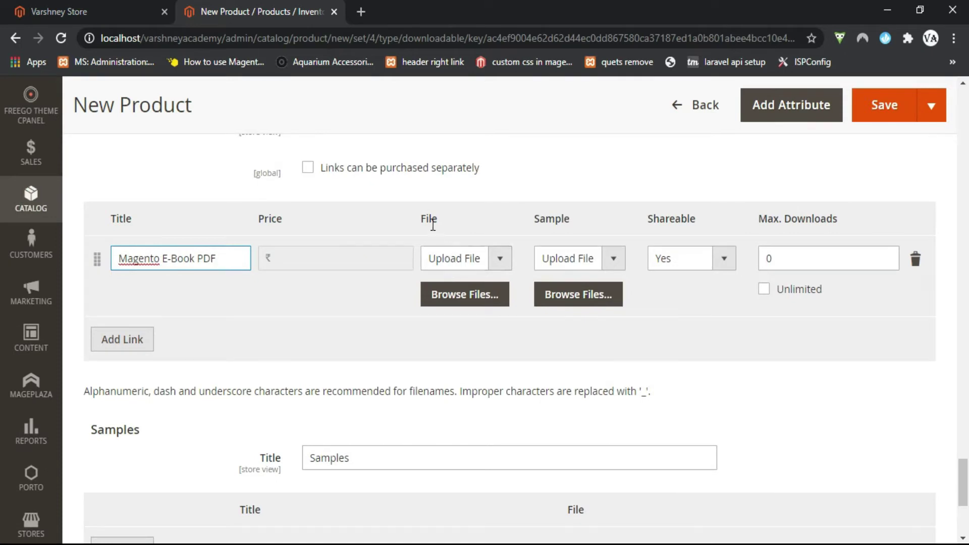
left_click(465, 260)
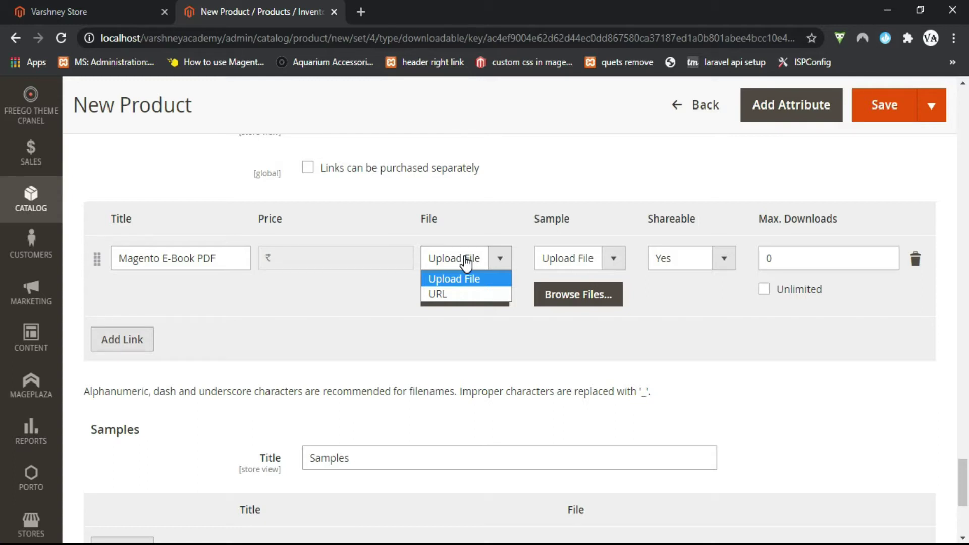
left_click(464, 259)
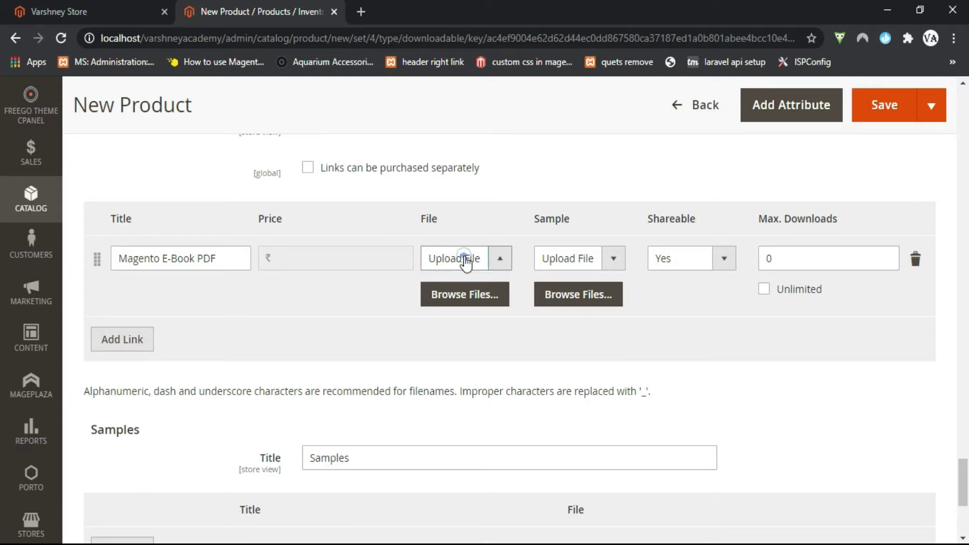
left_click(463, 294)
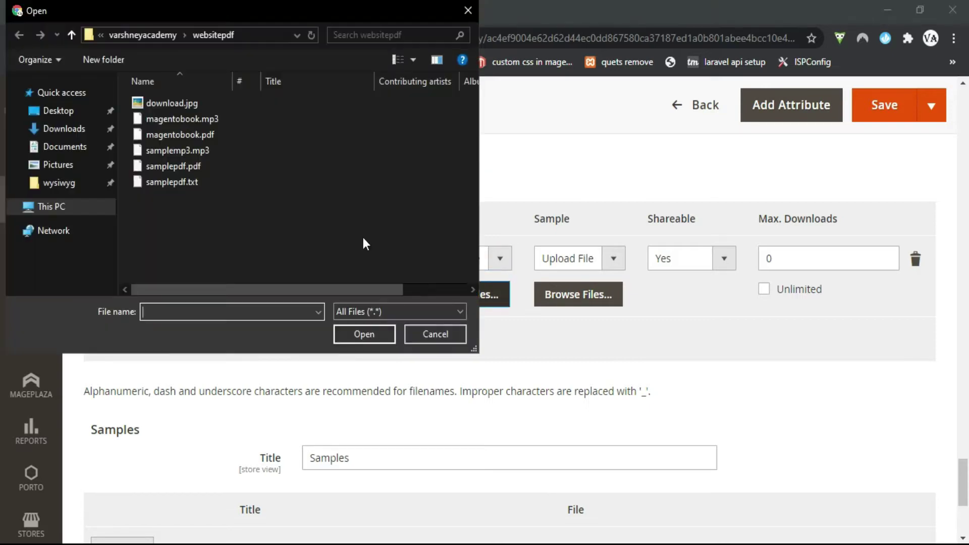
double_click(201, 139)
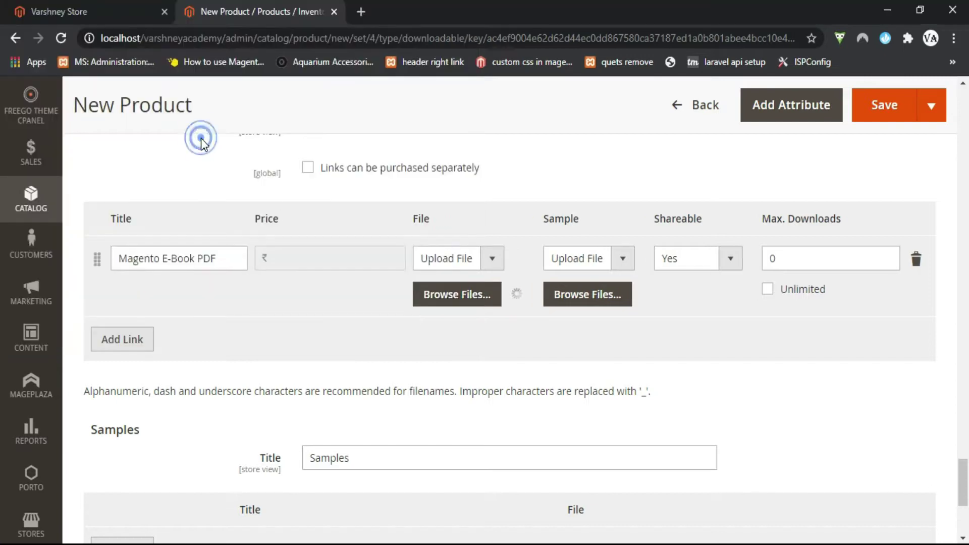
Upload samplepdf.pdf as the sample of the Magento E-Book PDF link
left_click(563, 295)
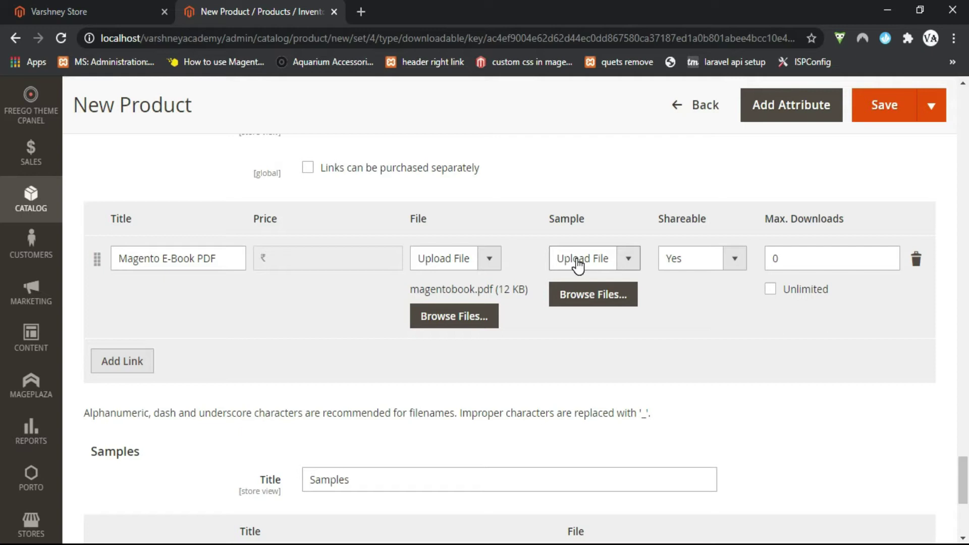
left_click(589, 292)
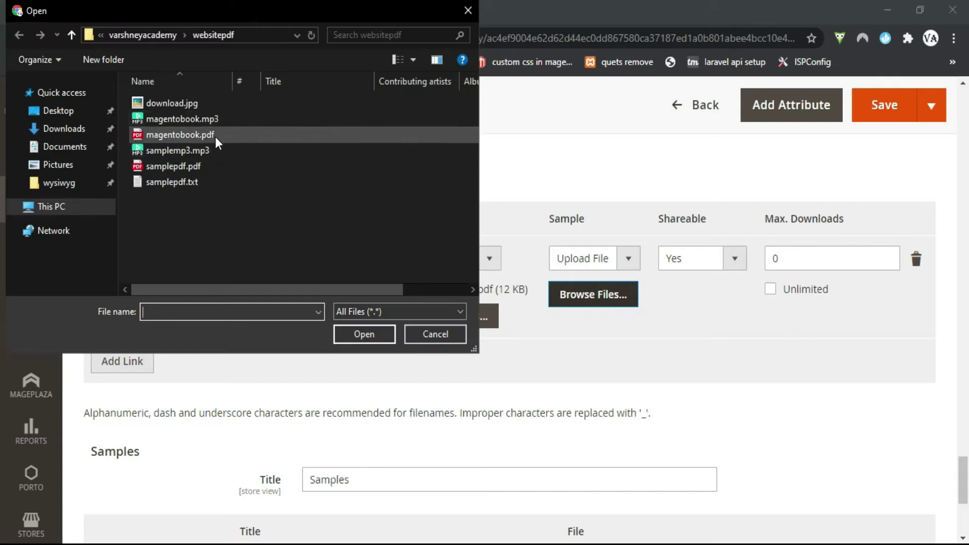
double_click(211, 162)
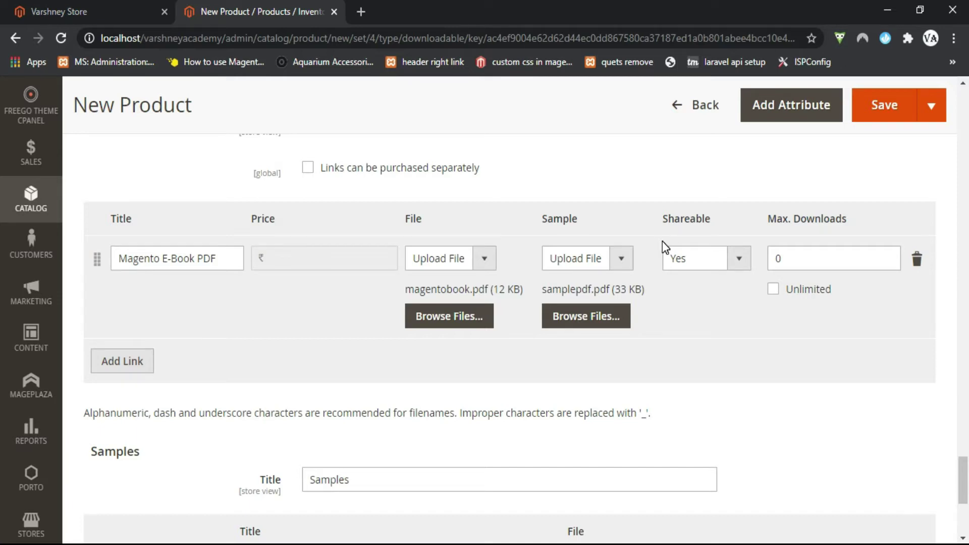
Set the PDF link's Shareable option to No and its maximum downloads to 5, switching Unlimited on and back off
left_click(684, 257)
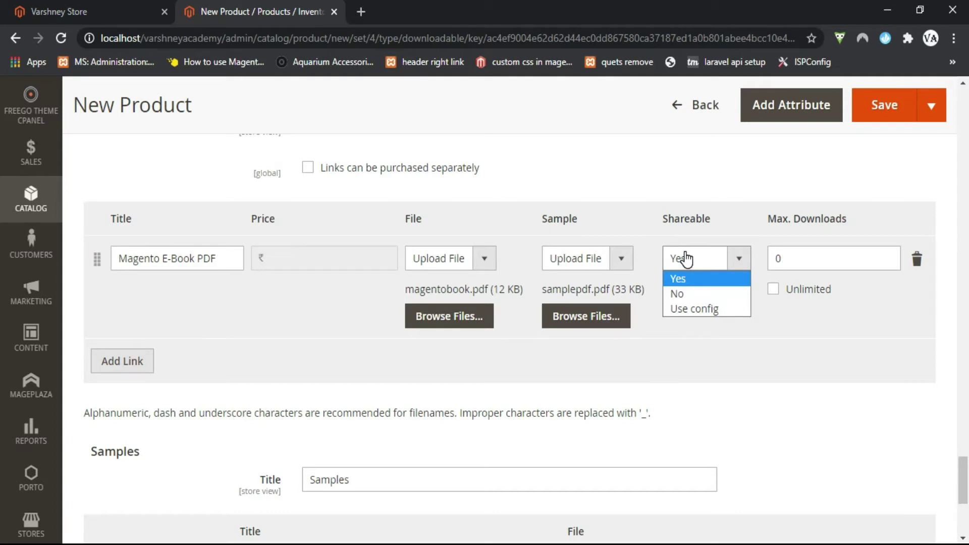
left_click(695, 291)
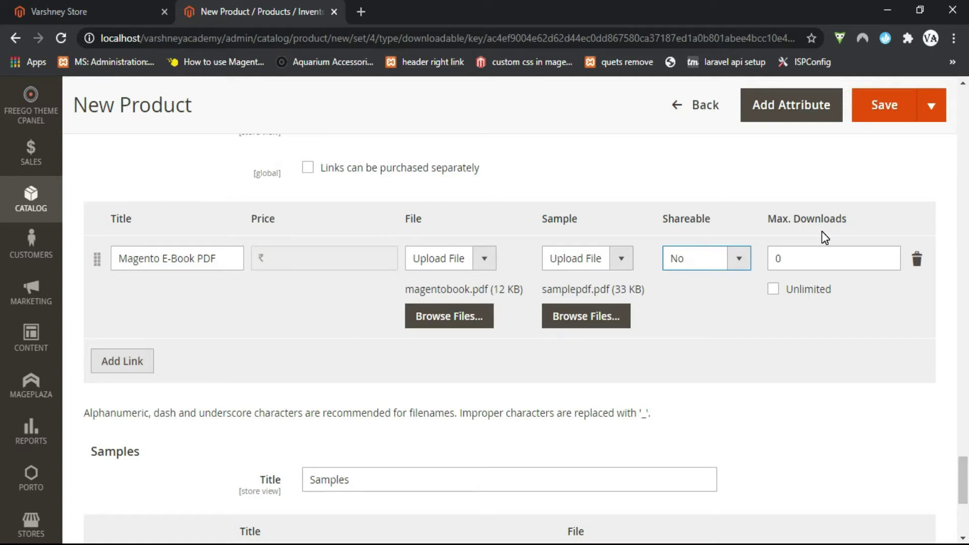
left_click(804, 255)
key("BackSpace")
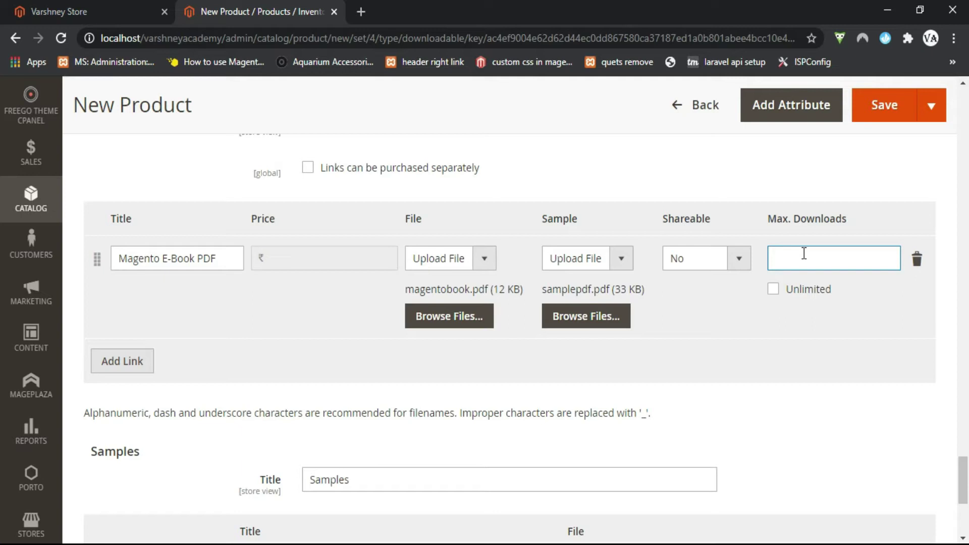
type("5")
scroll(804, 254, "down", 1)
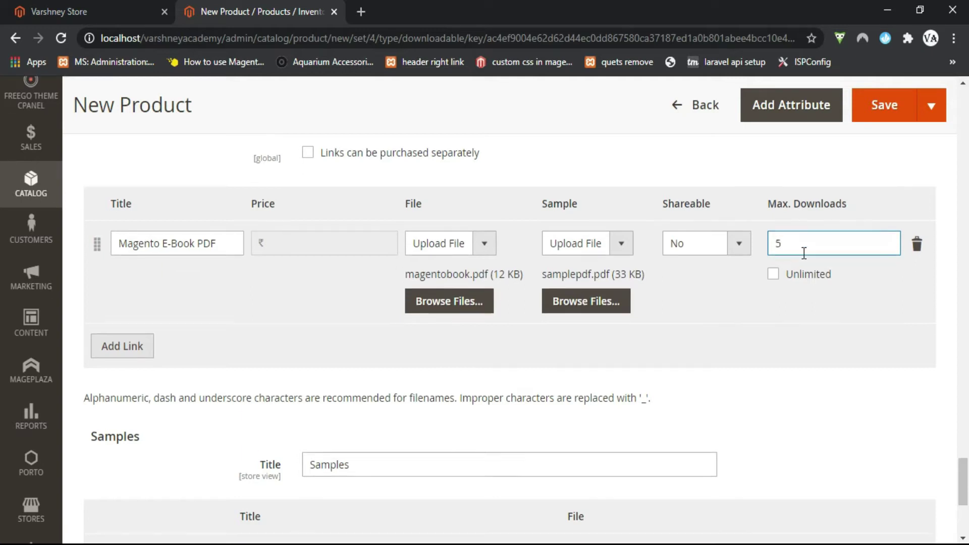
left_click(774, 274)
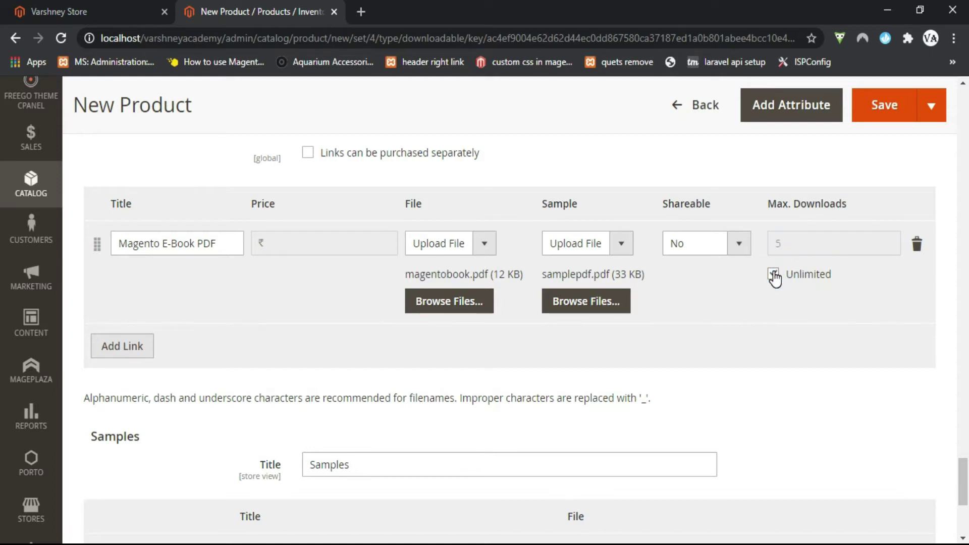
left_click(774, 274)
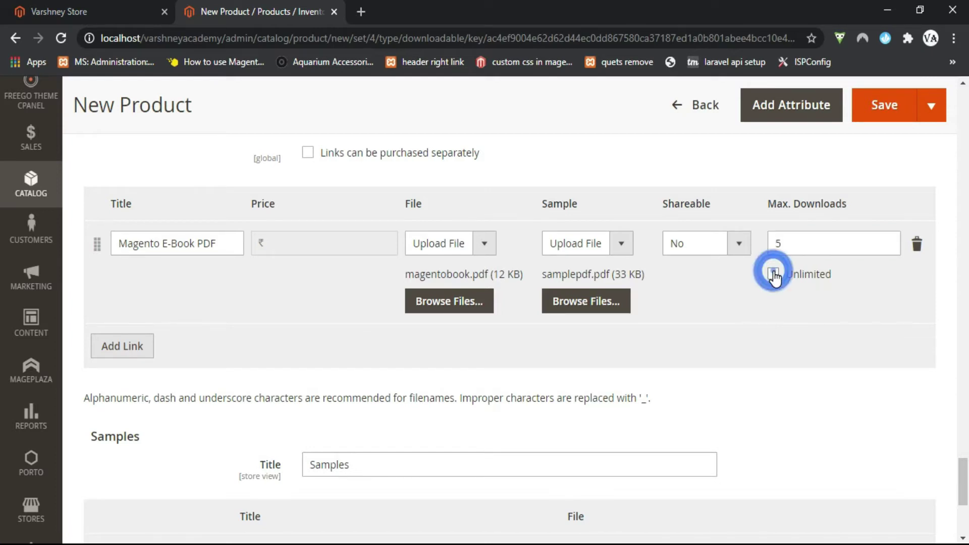
Add a second downloadable link titled "Magento E-Book MP3" below the PDF link
scroll(706, 301, "down", 1)
scroll(705, 299, "down", 1)
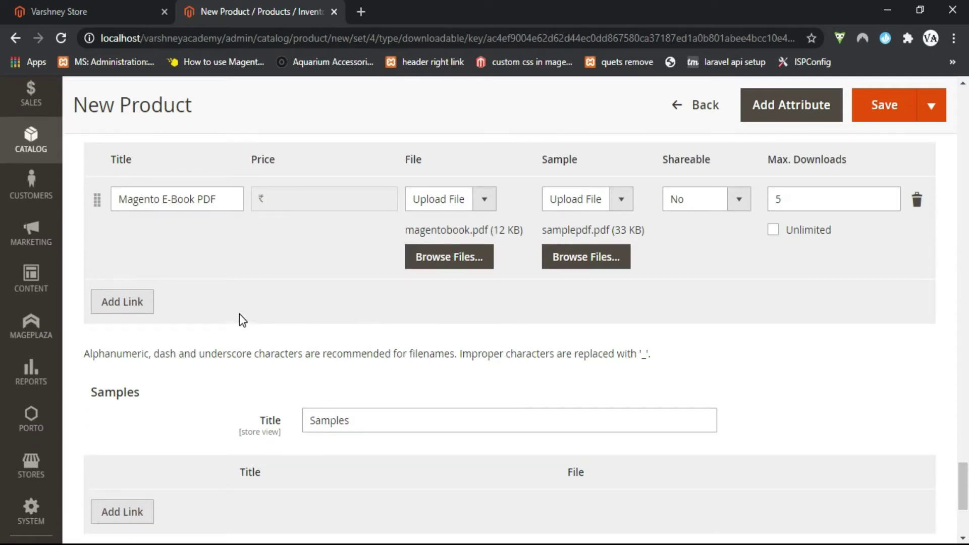
scroll(239, 315, "down", 1)
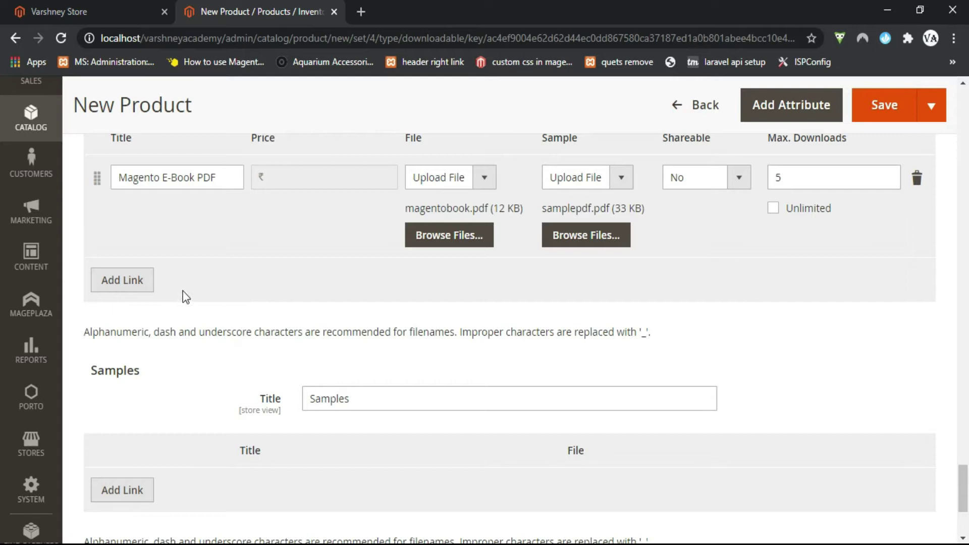
left_click(132, 281)
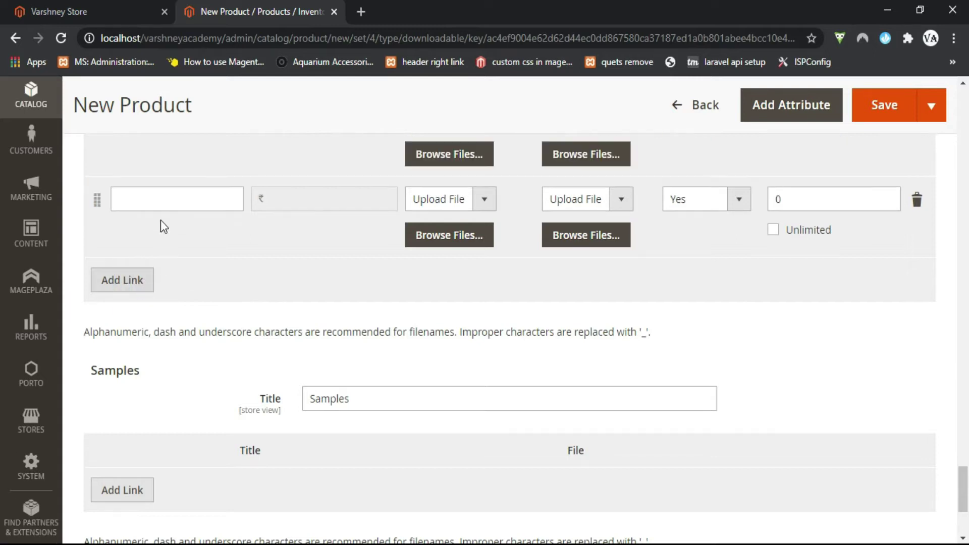
scroll(160, 220, "up", 2)
left_click(141, 289)
left_click(141, 290)
type("Magento E-")
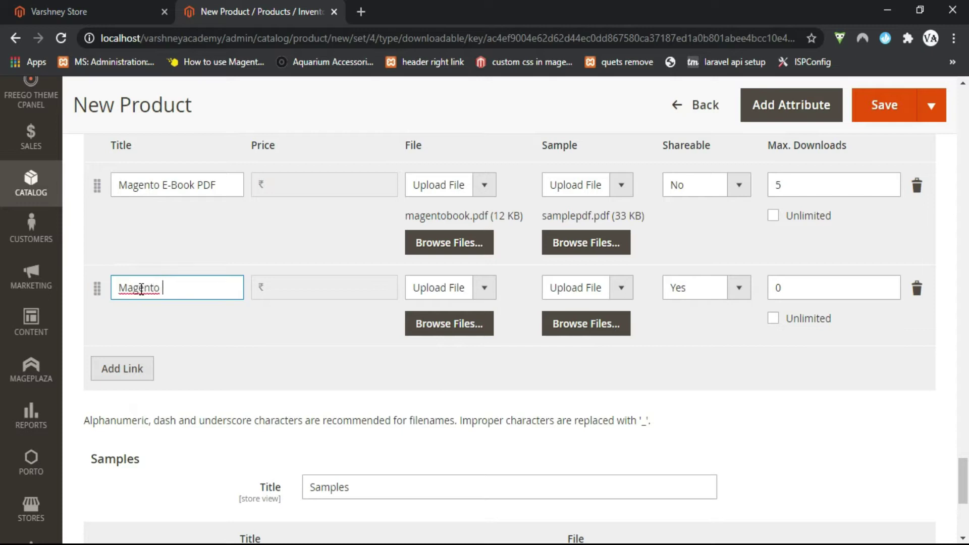
type("Book MP3")
Upload magentobook.mp3 from the websitepdf folder as the file of the Magento E-Book MP3 link
scroll(140, 289, "up", 2)
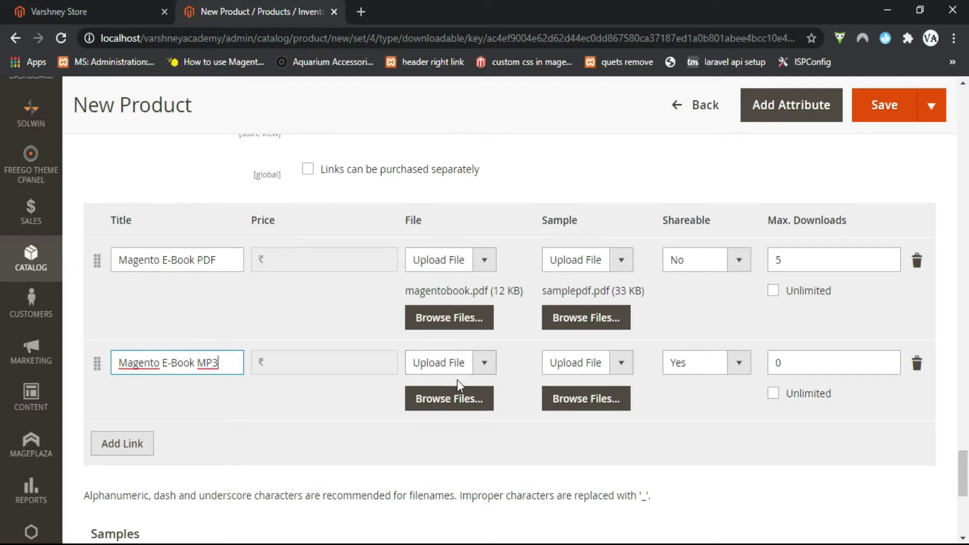
left_click(454, 364)
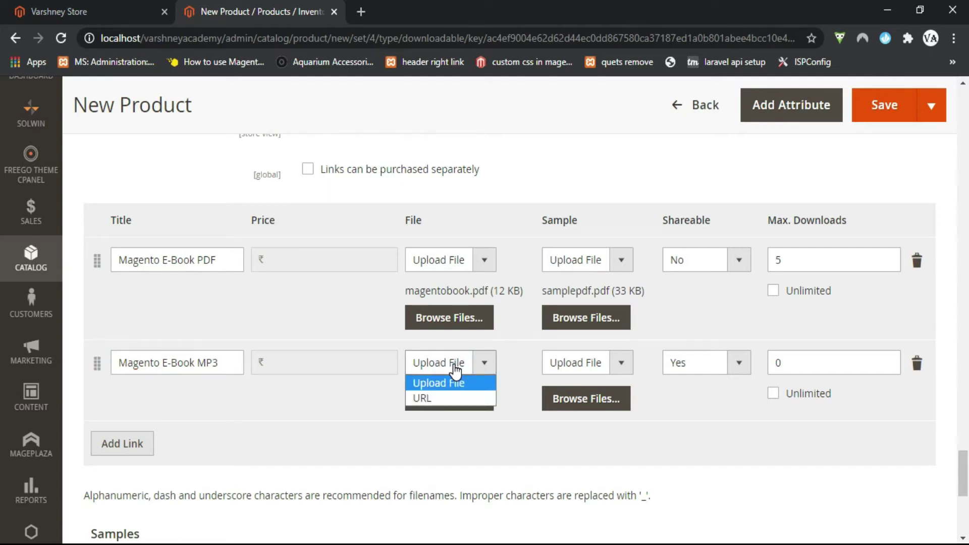
left_click(455, 365)
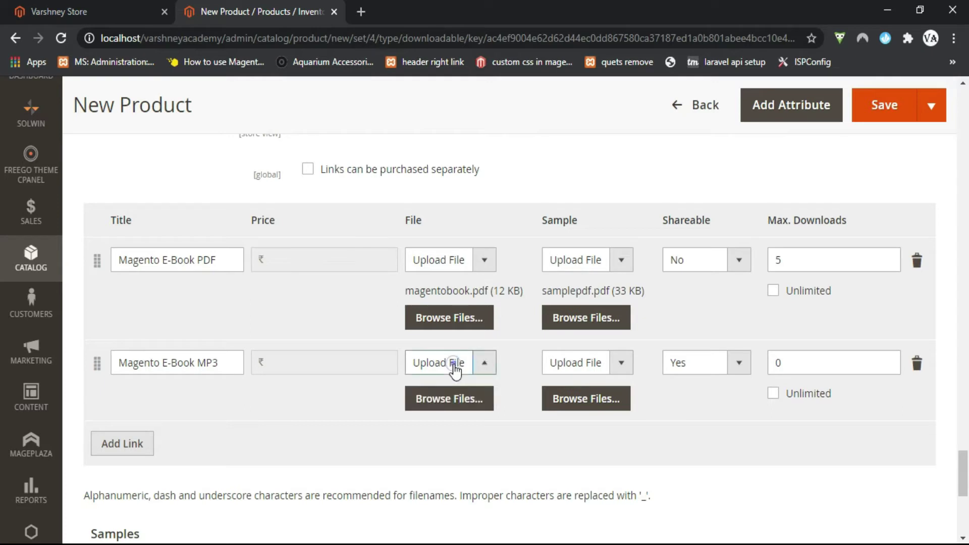
left_click(449, 402)
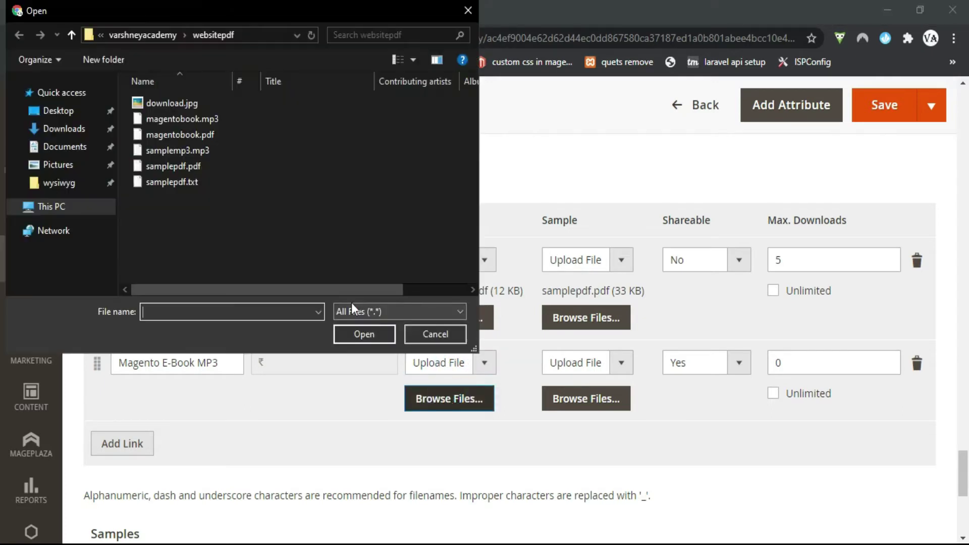
double_click(203, 121)
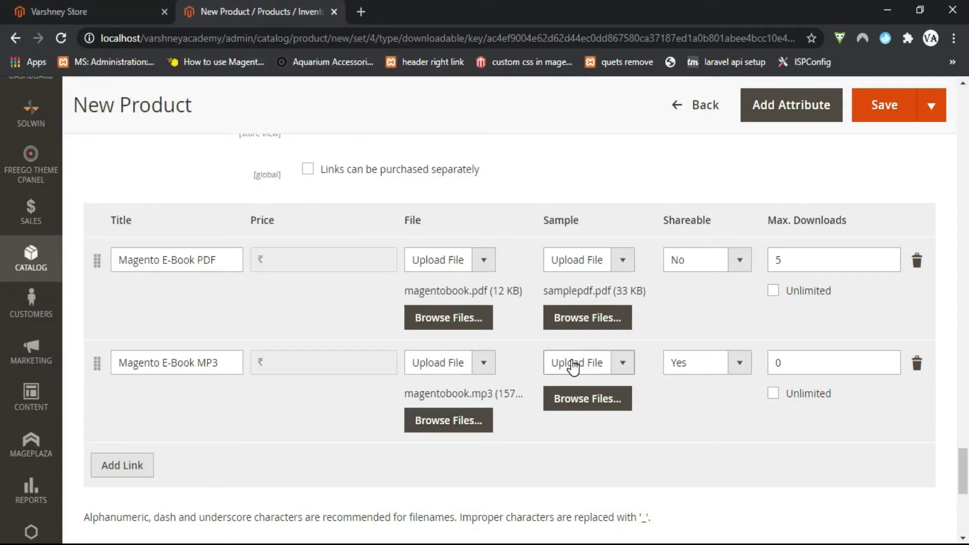
Set the MP3 link's Shareable option to No and allow unlimited downloads
left_click(689, 364)
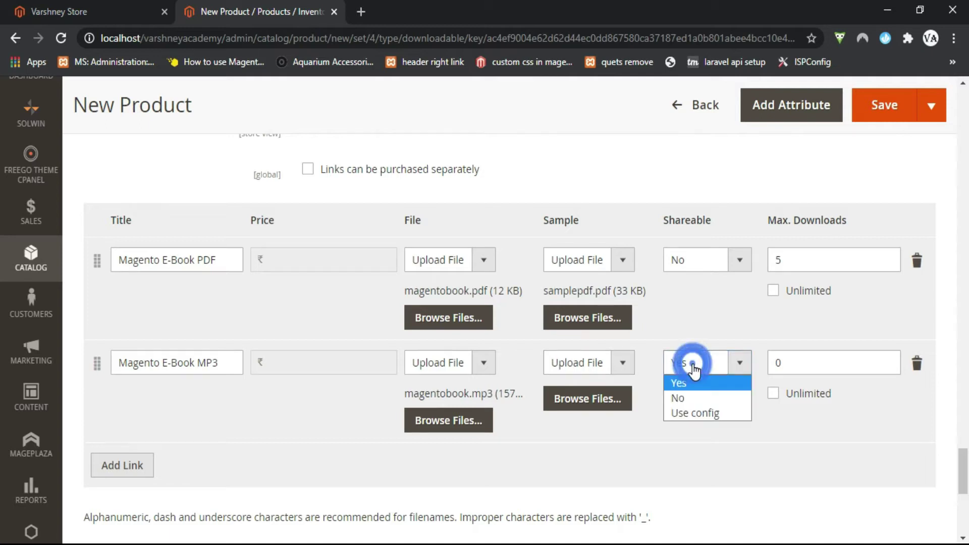
left_click(697, 400)
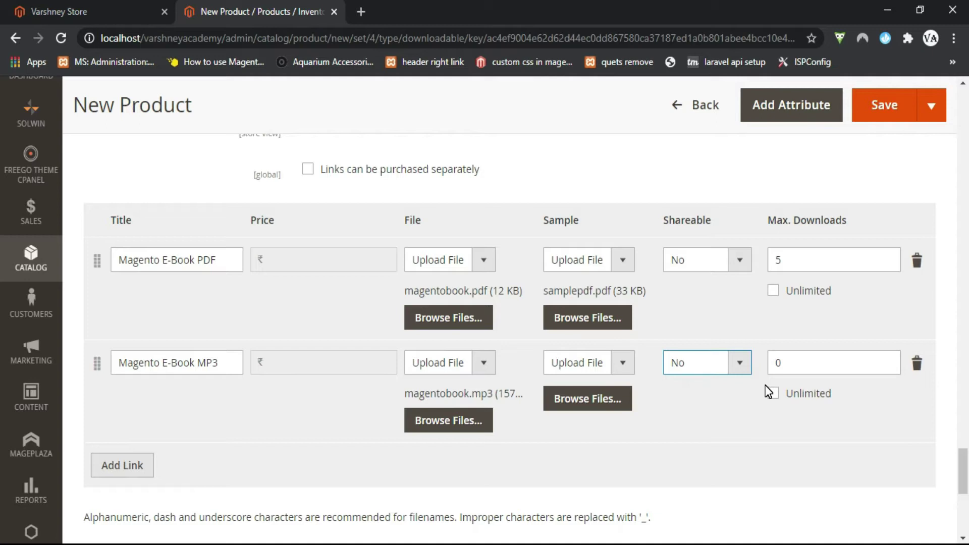
left_click(772, 393)
Set the title of the Samples section below the download links to "Sample Magento E-Book"
scroll(637, 440, "down", 4)
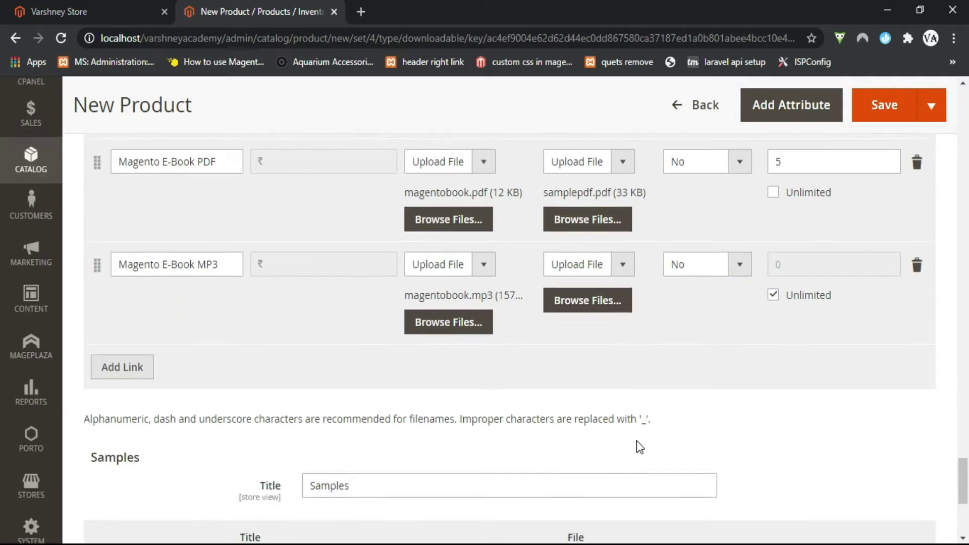
scroll(213, 385, "down", 1)
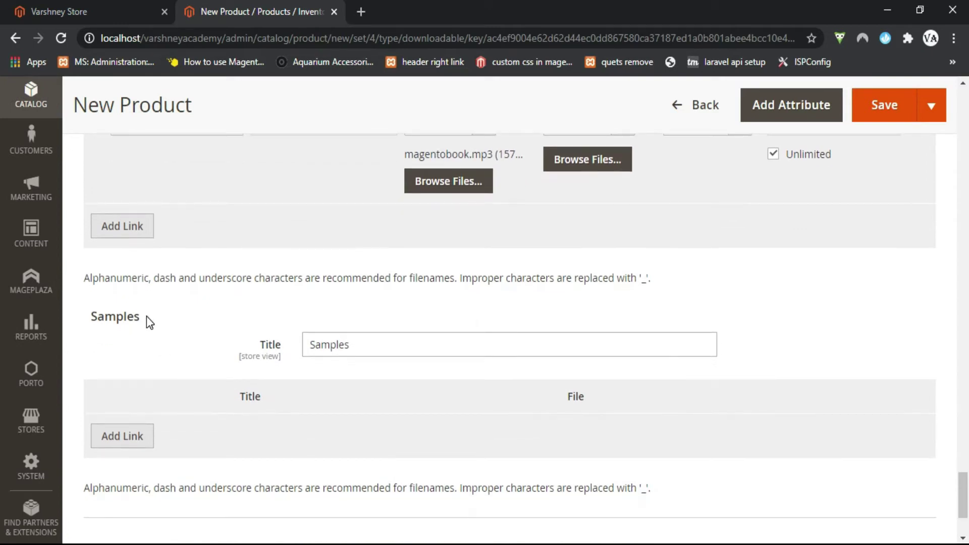
left_click_drag(145, 317, 84, 316)
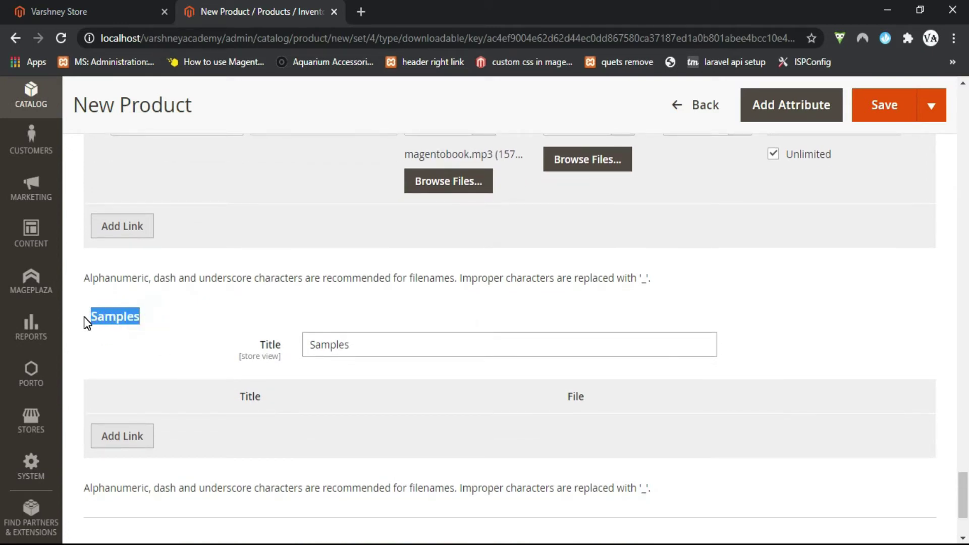
scroll(472, 253, "up", 4)
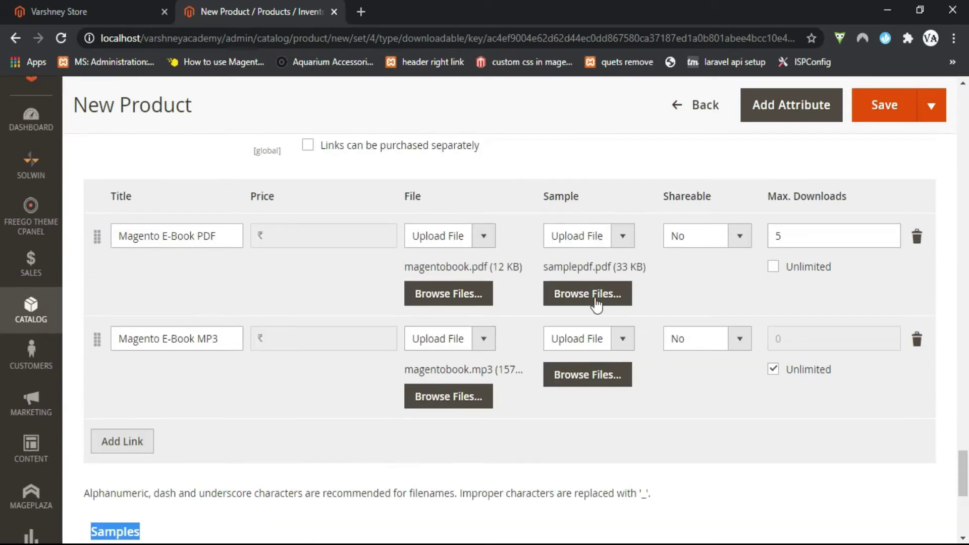
scroll(402, 422, "down", 3)
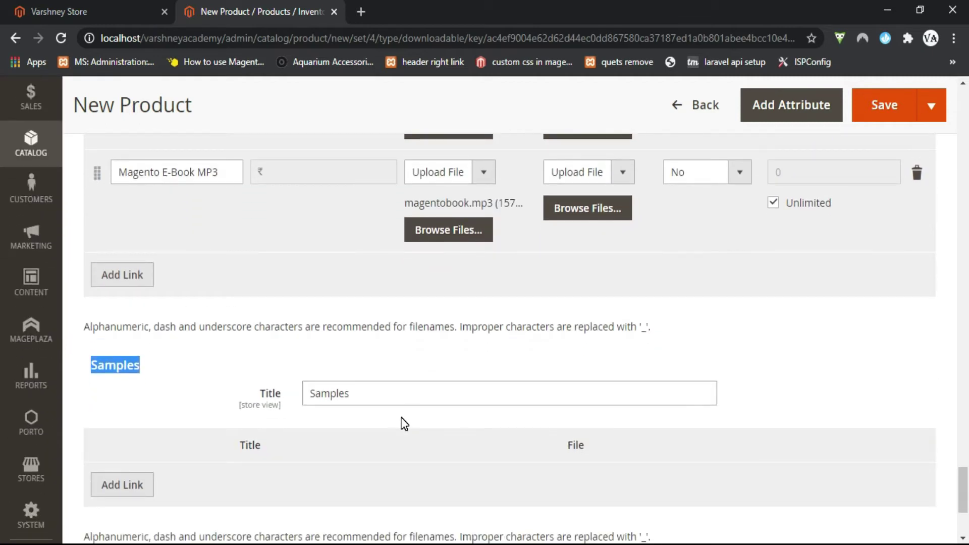
scroll(404, 422, "down", 1)
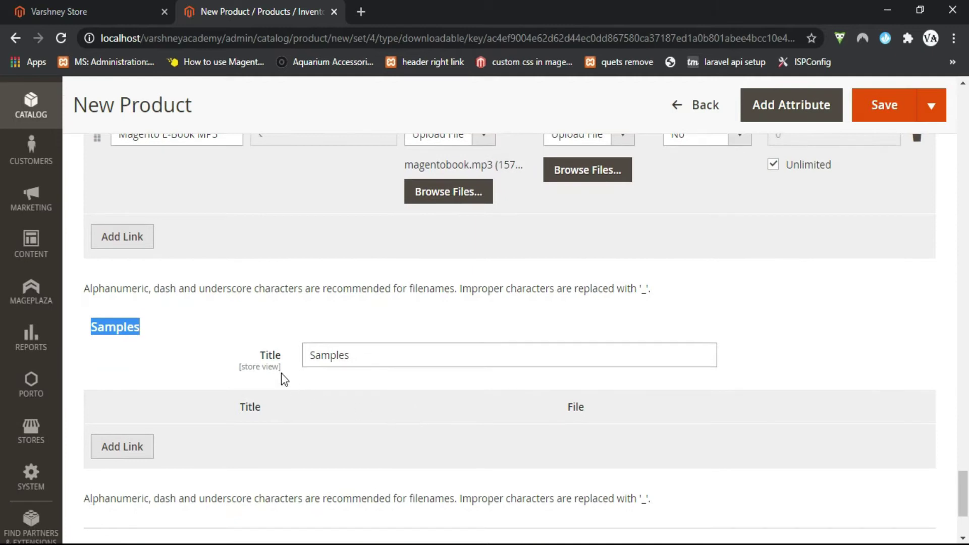
left_click(360, 363)
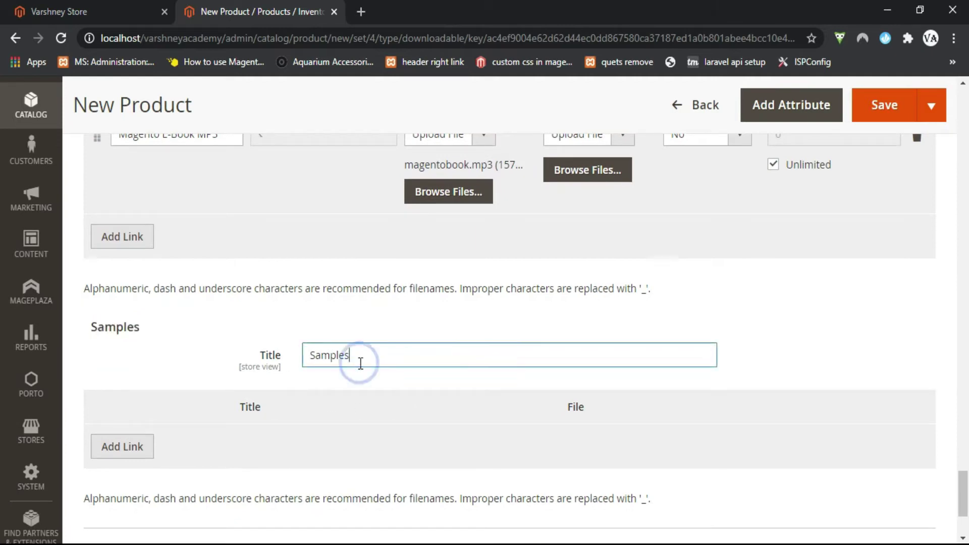
key("BackSpace")
type("Magento E-Book")
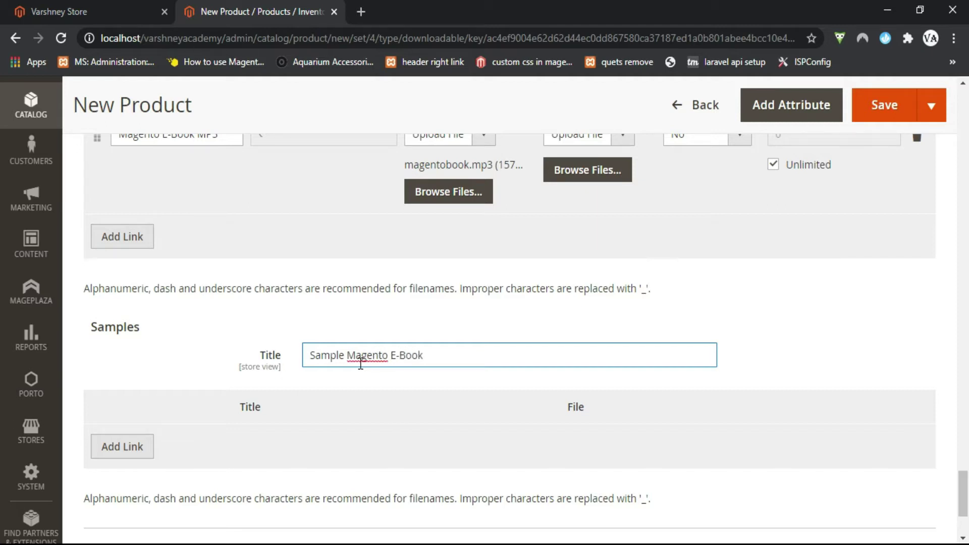
Add a sample titled "Magento E-Book PDF" and upload samplepdf.pdf from the websitepdf folder as its file
scroll(304, 376, "down", 1)
left_click(133, 383)
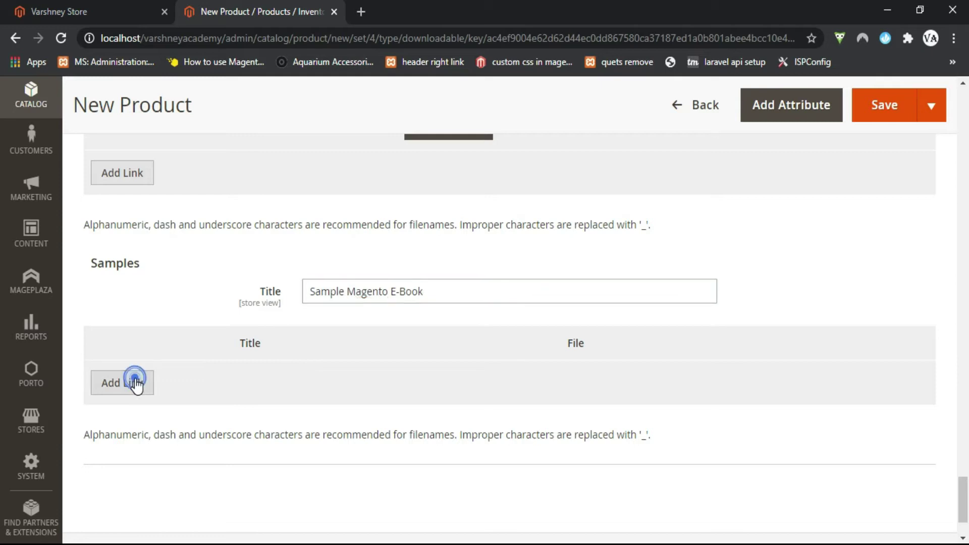
left_click(177, 297)
type("M")
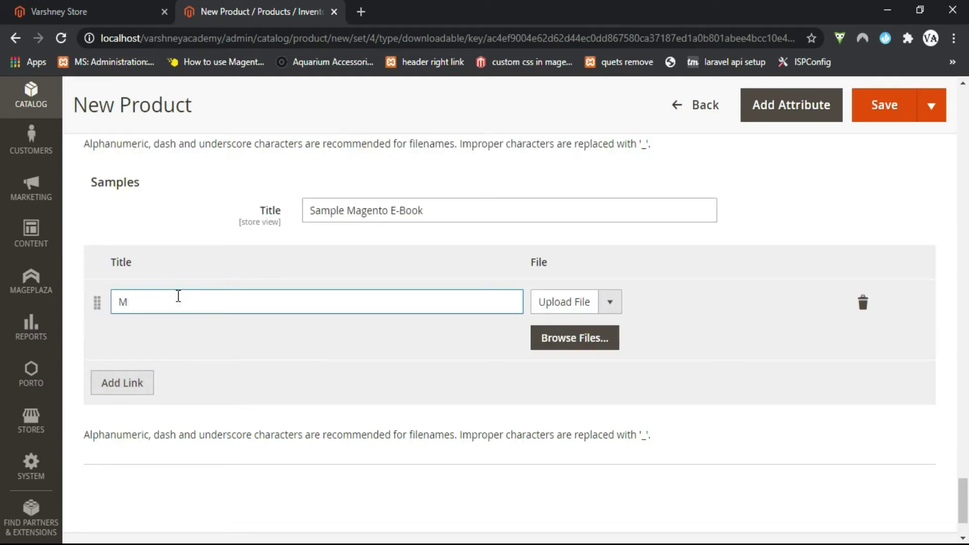
type("agento E-Book PDF")
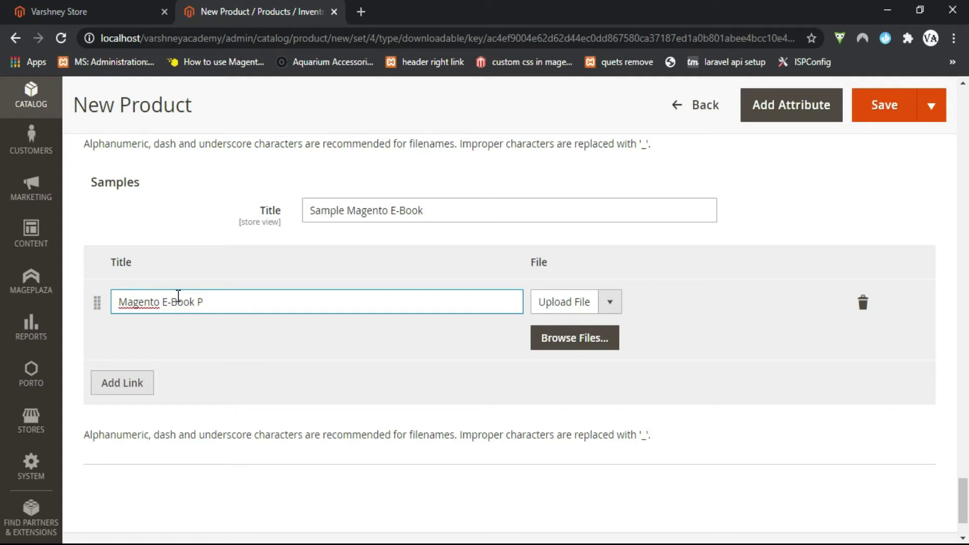
left_click(588, 302)
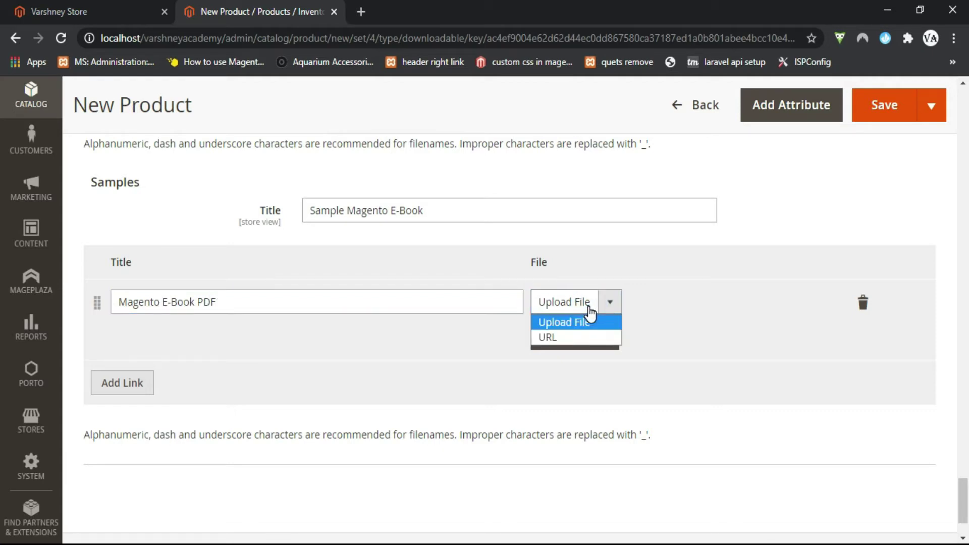
left_click(589, 318)
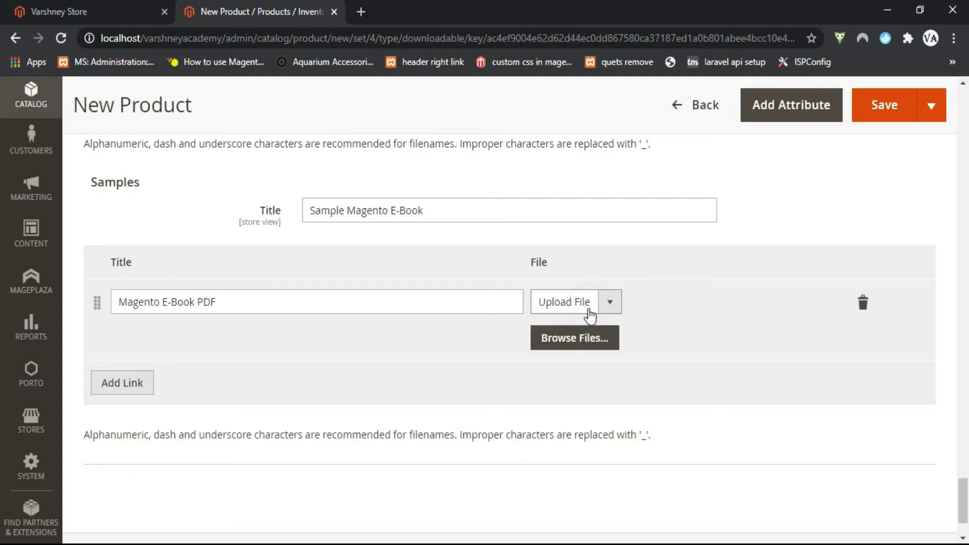
left_click(583, 339)
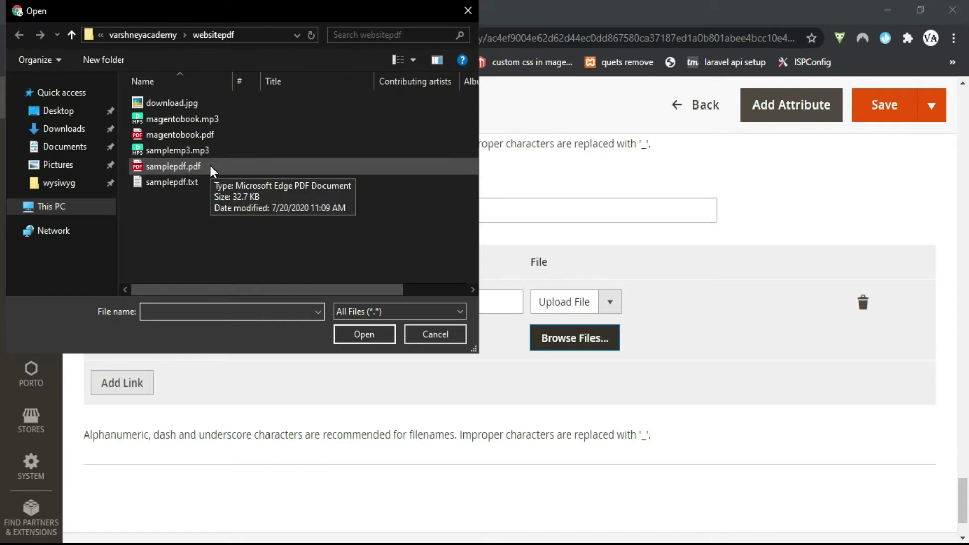
double_click(211, 169)
Add a second sample titled "Magento E-Book MP3" and upload samplemp3.mp3 from the websitepdf folder as its file
left_click(133, 383)
left_click(164, 301)
type("Magento E")
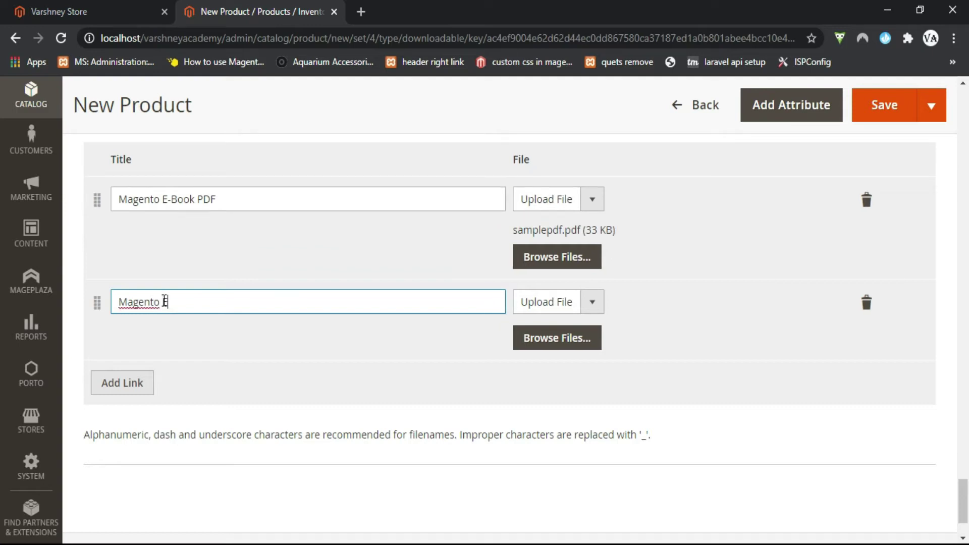
type("-Book MP3")
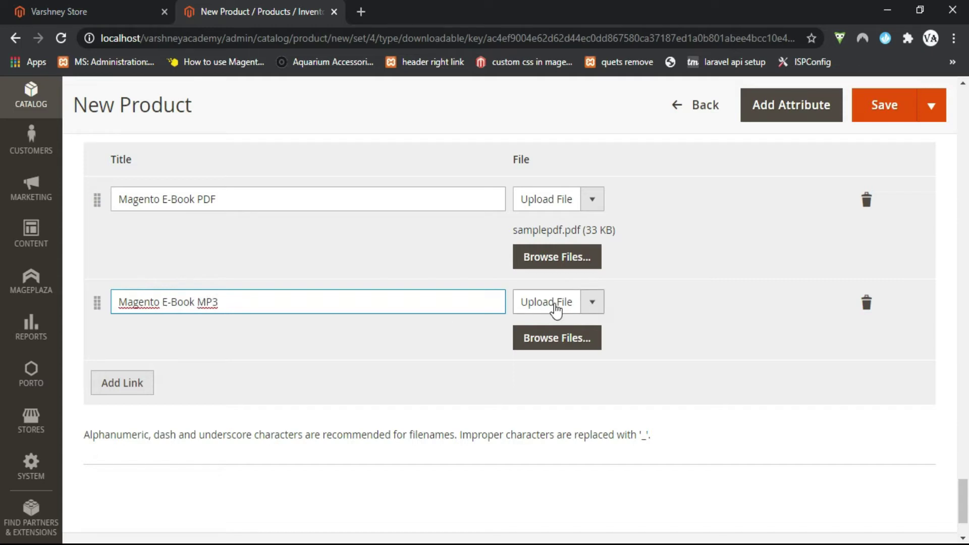
left_click(546, 351)
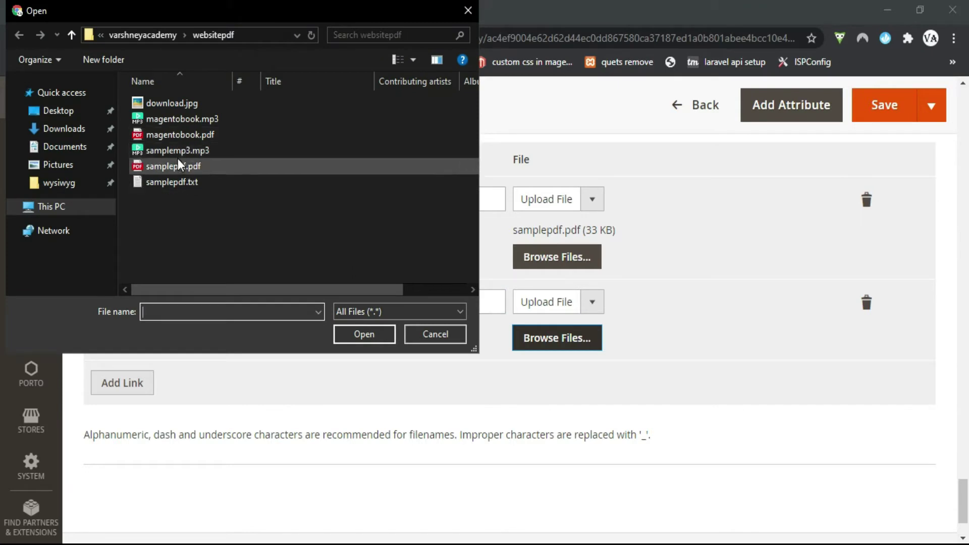
double_click(177, 152)
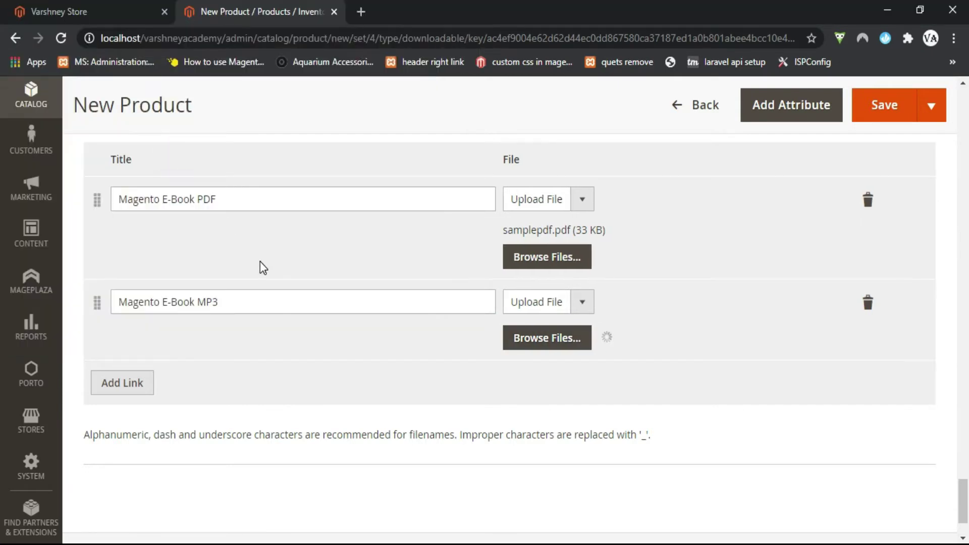
Review the samples and downloadable links, and save the new product
scroll(261, 265, "down", 2)
scroll(261, 262, "up", 3)
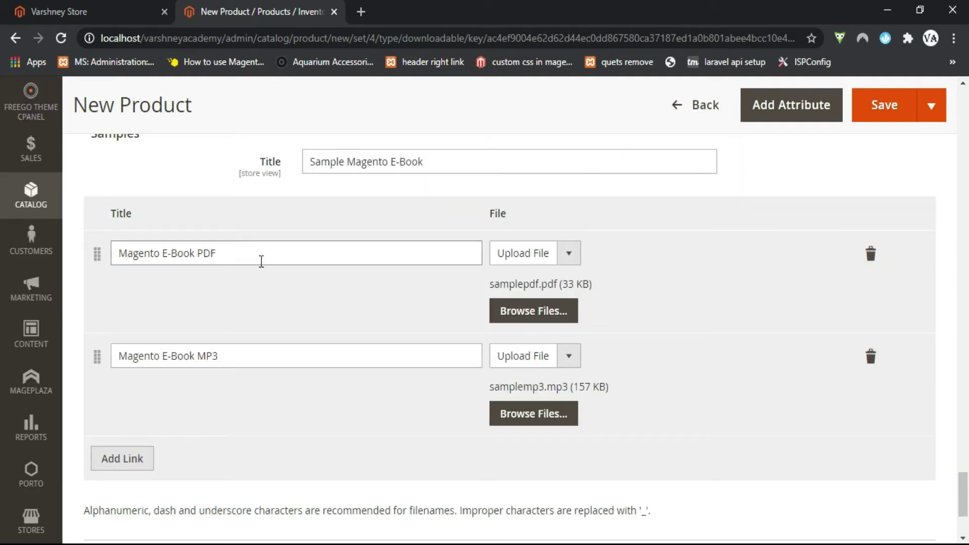
scroll(261, 262, "up", 12)
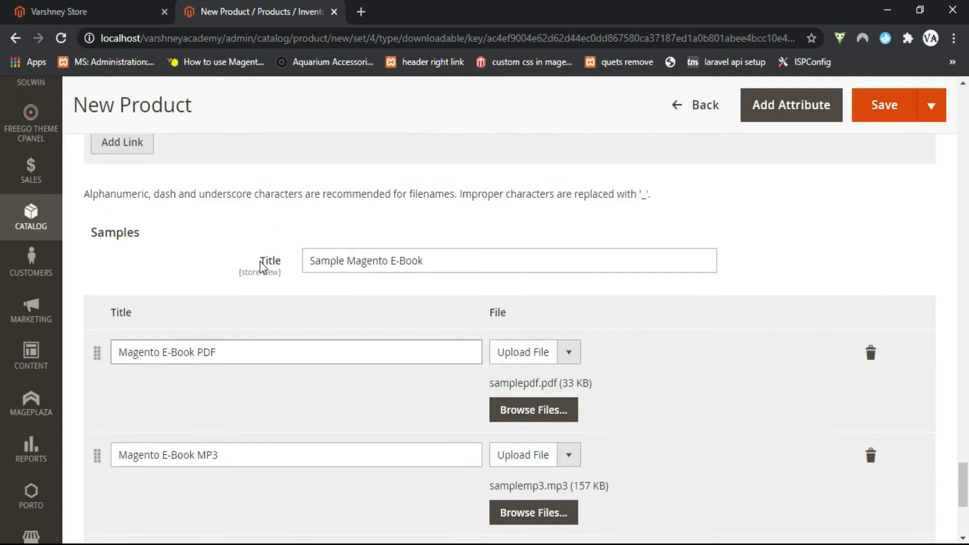
scroll(261, 268, "down", 1)
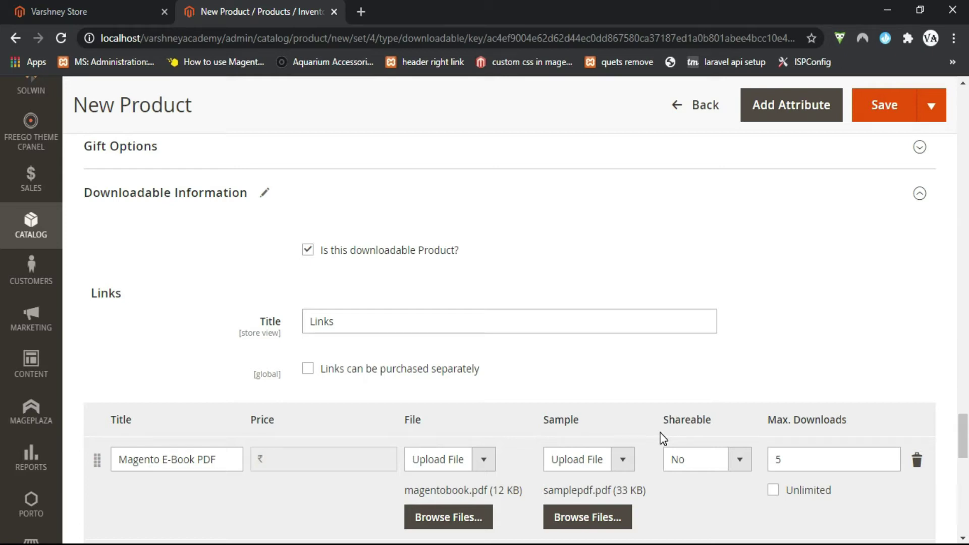
left_click(881, 106)
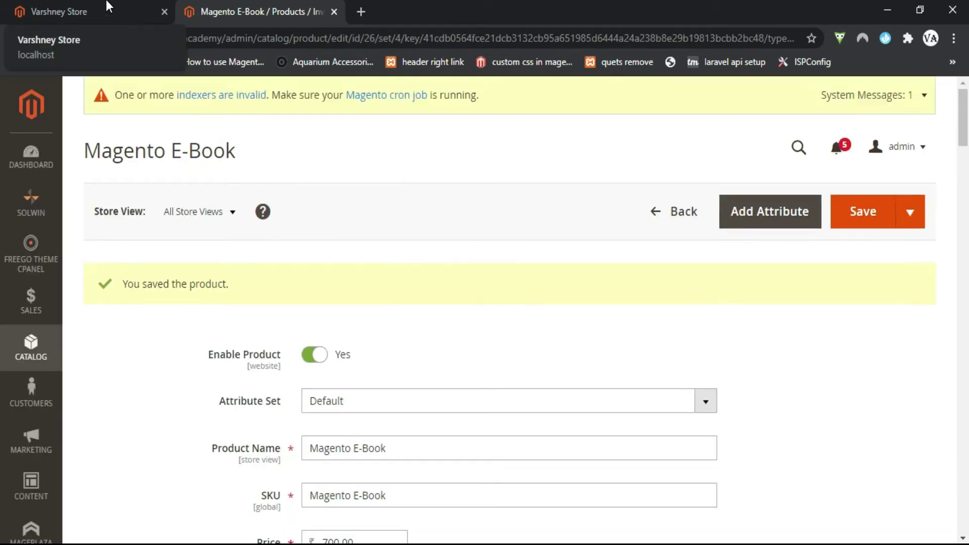
Switch to the Varshney Store storefront and open the Magento E-Book product from the E-Book category
left_click(107, 6)
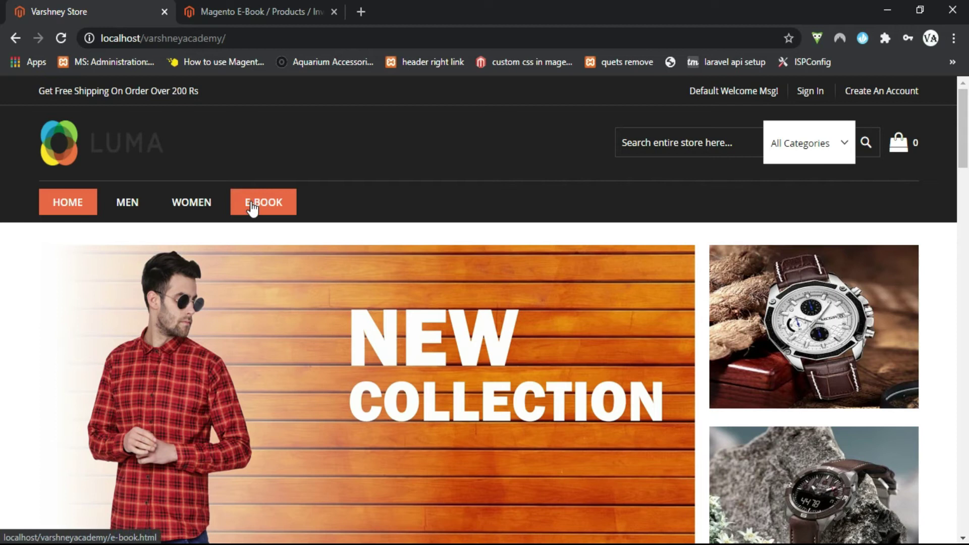
left_click(253, 206)
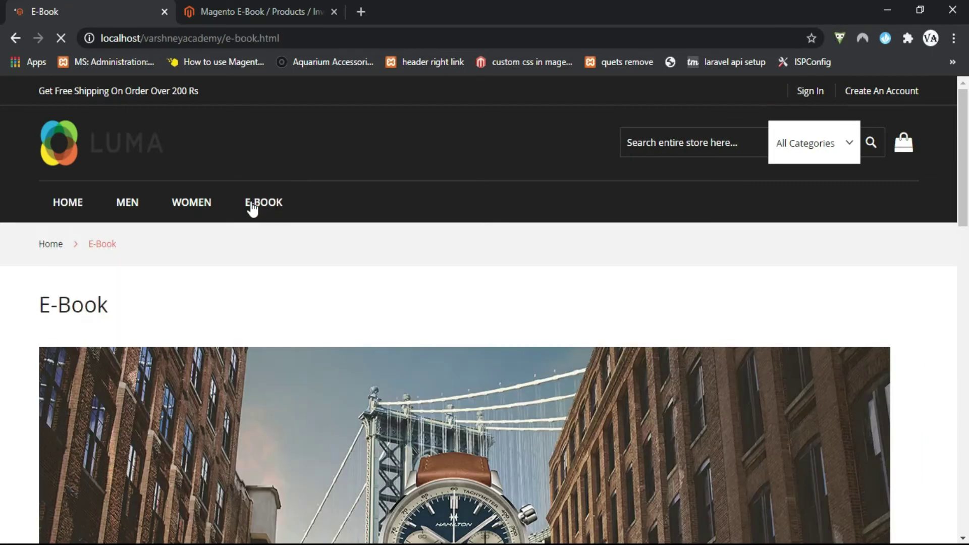
scroll(253, 208, "down", 12)
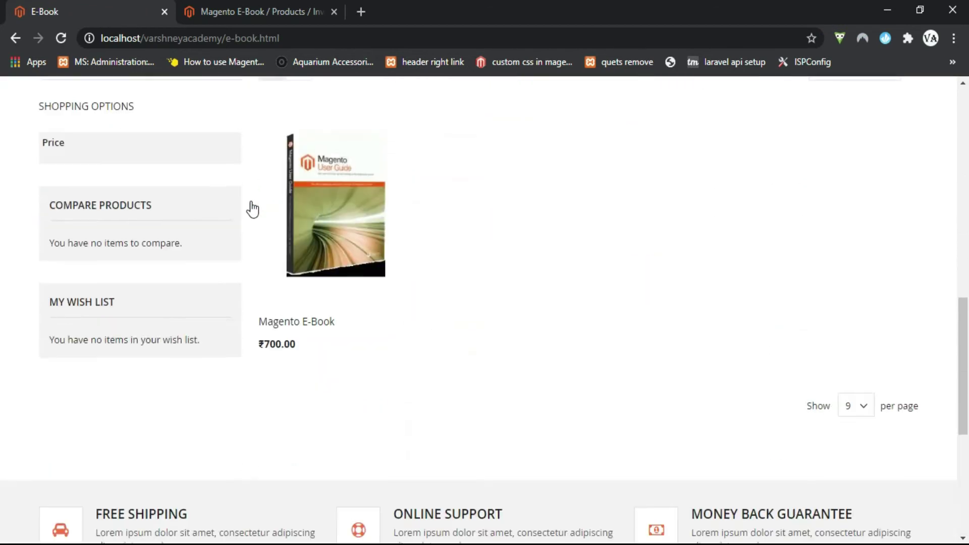
mouse_move(292, 324)
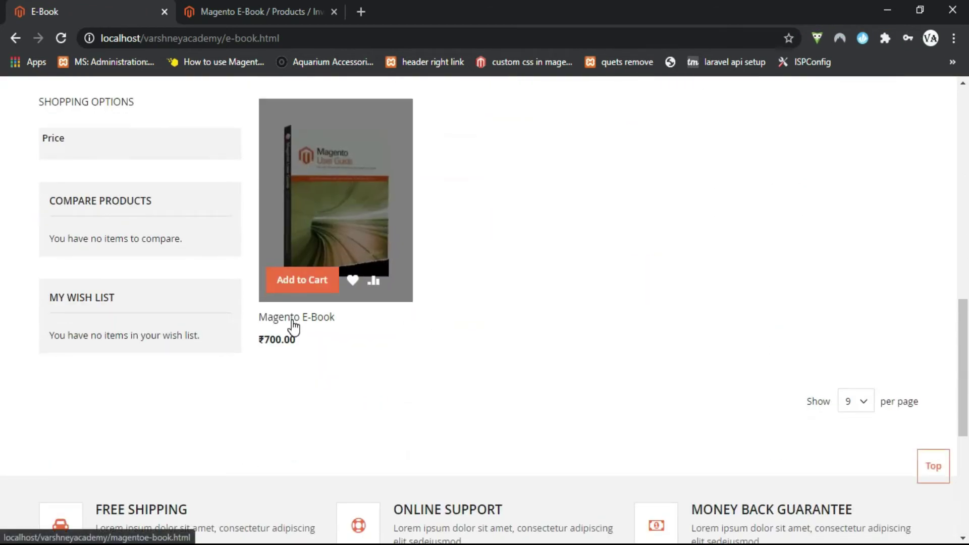
left_click_drag(296, 342, 249, 346)
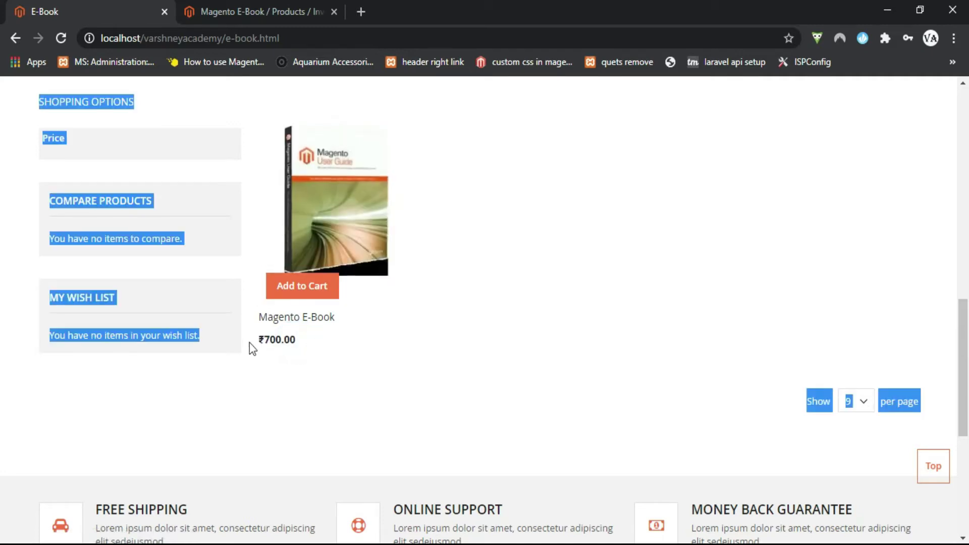
mouse_move(316, 256)
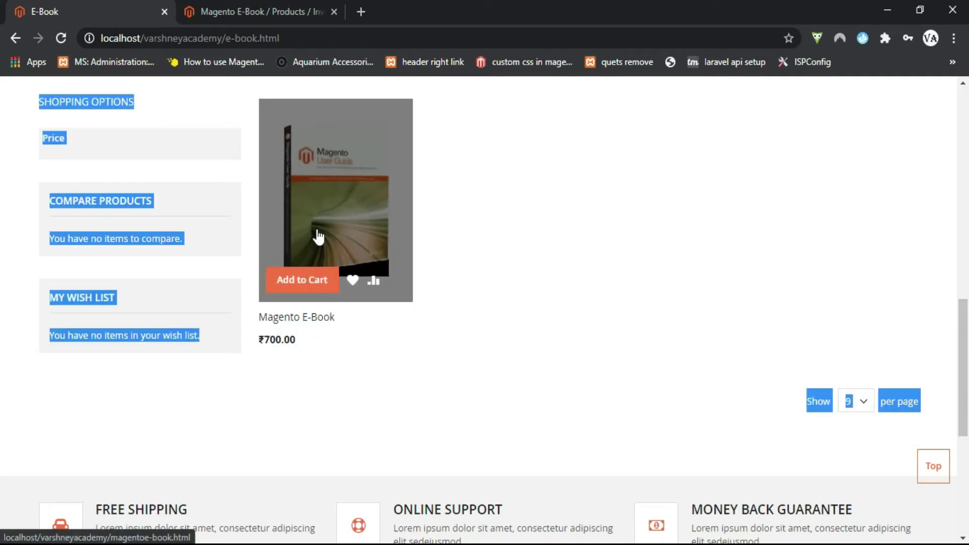
left_click(318, 236)
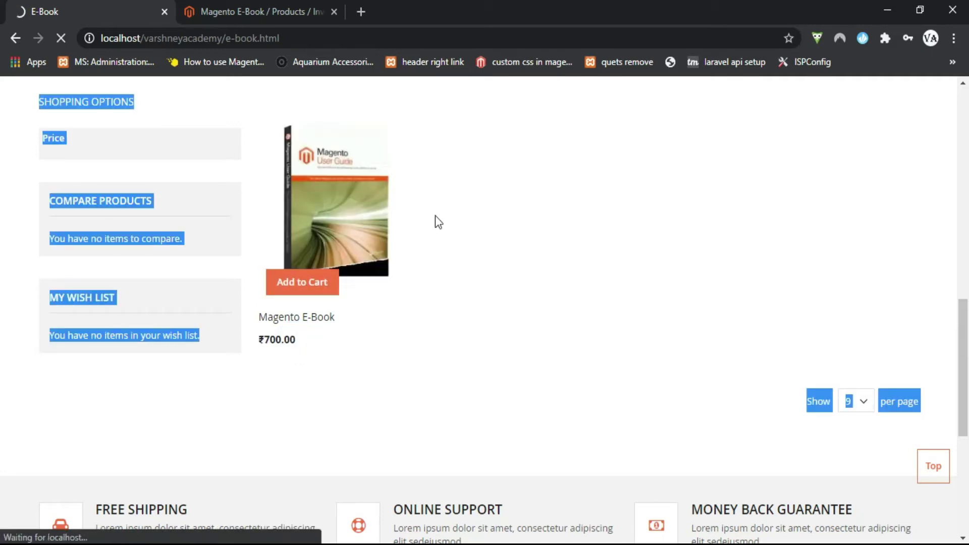
Examine the product page's price, the Sample Magento E-Book entries and the Links section
scroll(495, 205, "down", 3)
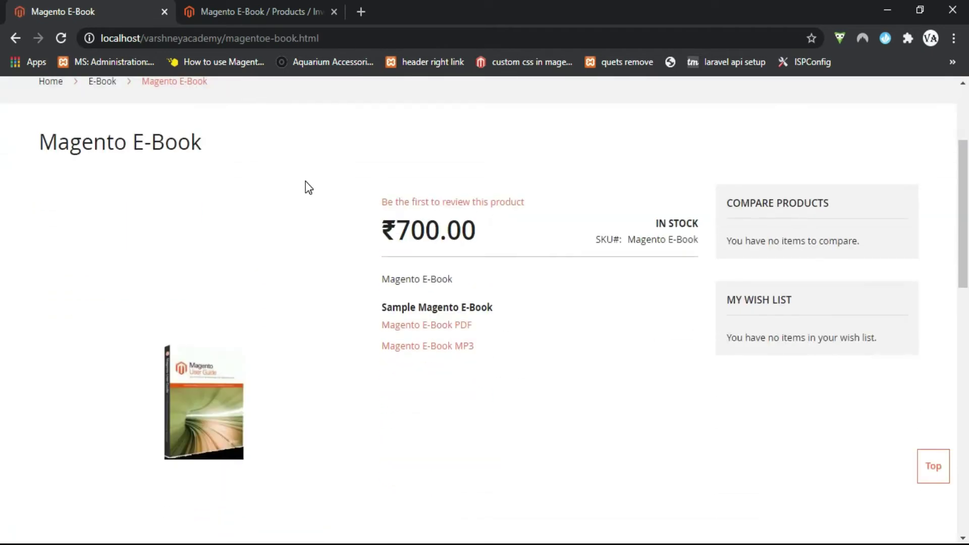
left_click_drag(498, 225, 391, 230)
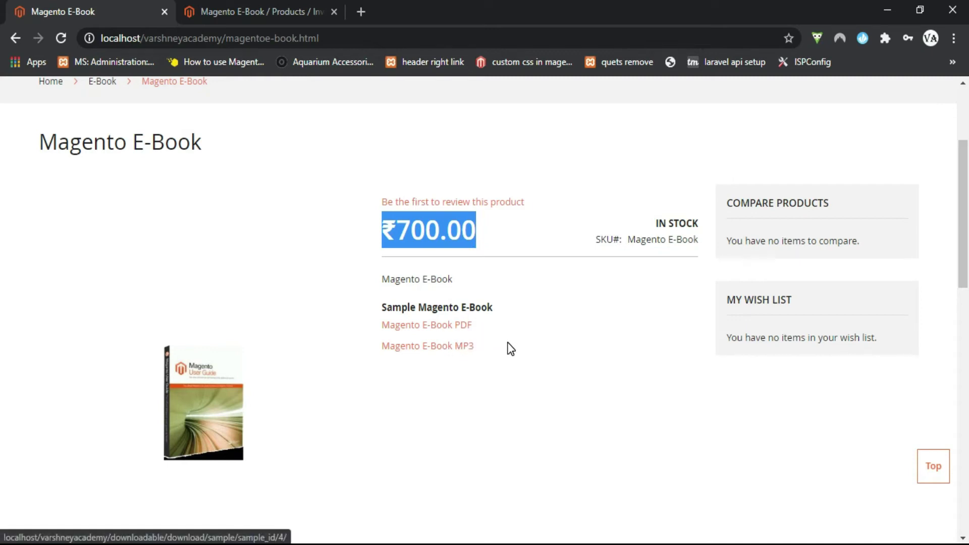
scroll(508, 346, "down", 7)
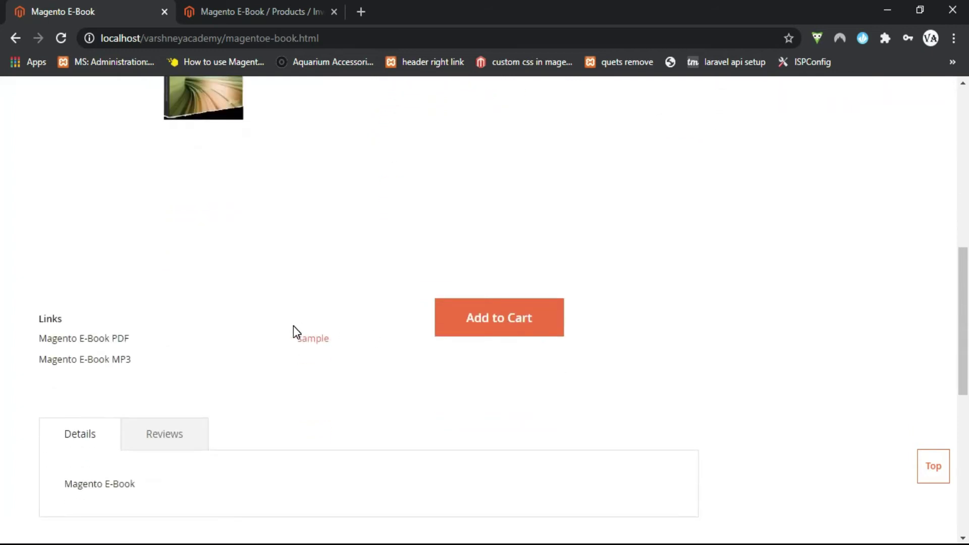
scroll(249, 316, "up", 6)
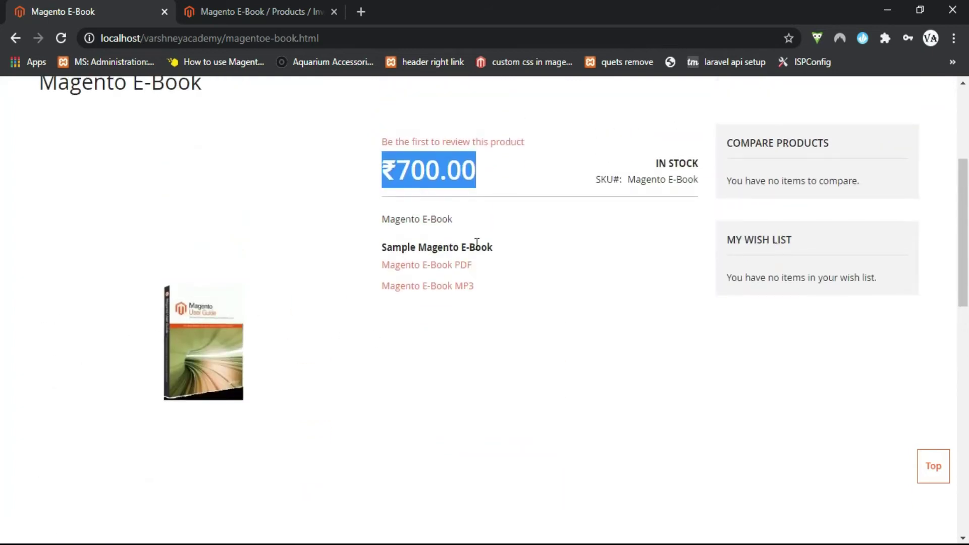
left_click_drag(498, 247, 384, 247)
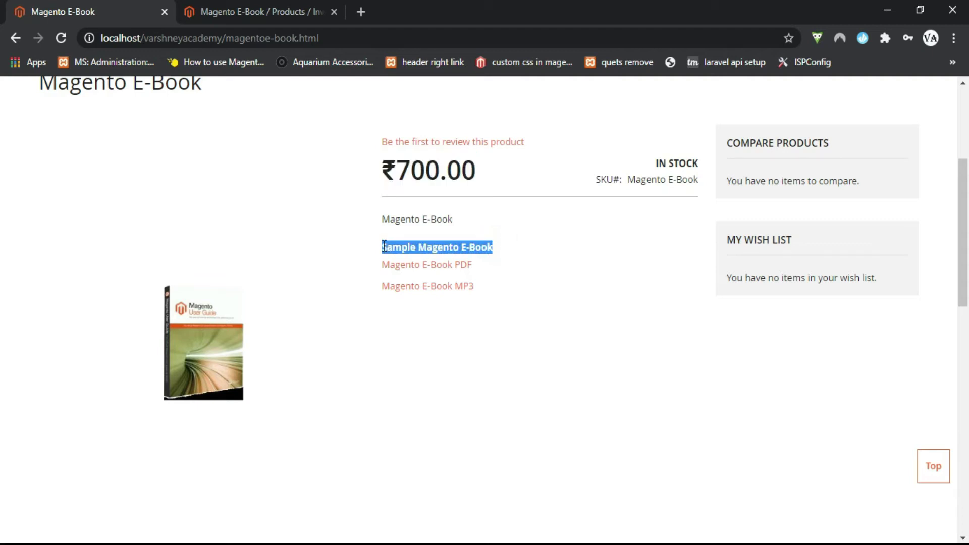
scroll(384, 247, "down", 7)
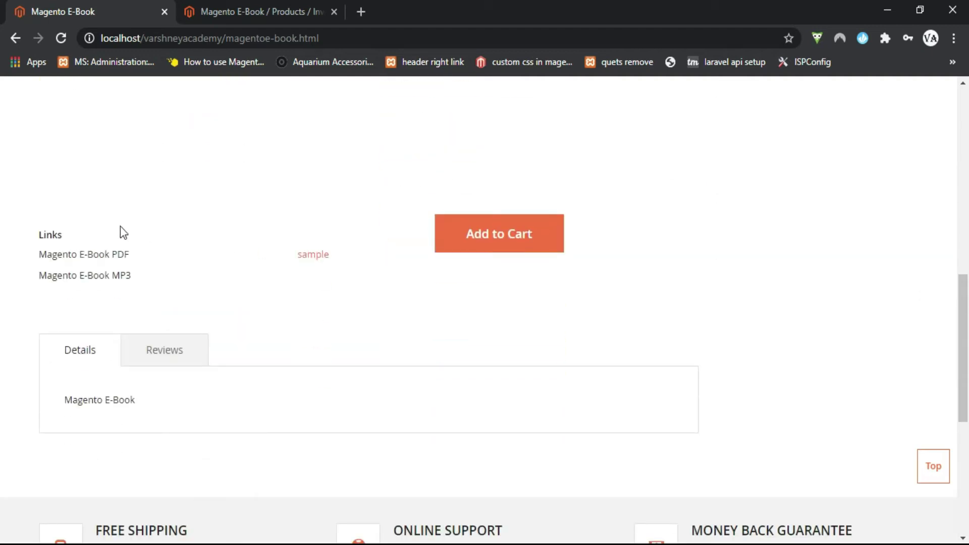
Return to the Magento E-Book product in the admin and allow its downloadable links to be purchased separately
left_click_drag(84, 239, 37, 241)
scroll(346, 278, "up", 10)
left_click(263, 5)
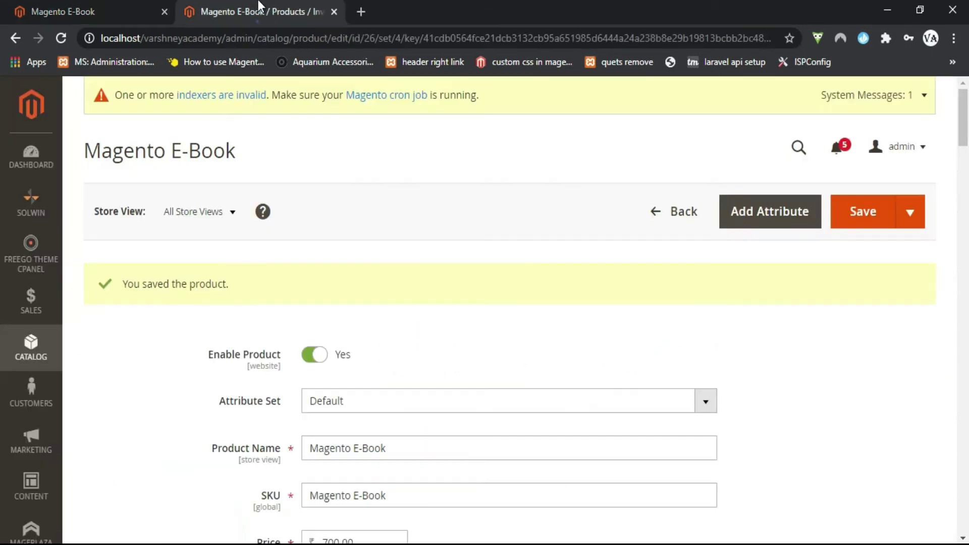
scroll(368, 537, "down", 10)
scroll(371, 495, "down", 10)
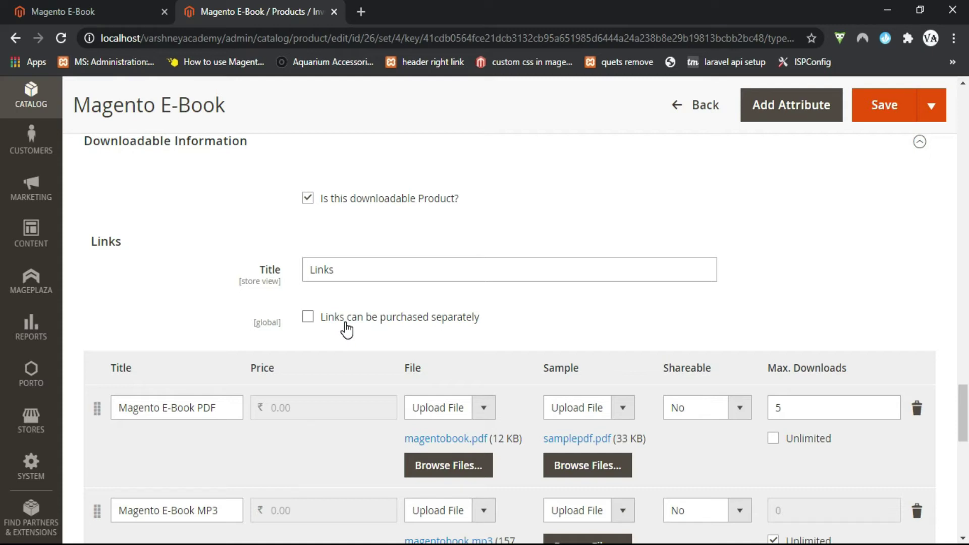
left_click(308, 318)
Price the Magento E-Book PDF link at 20 and the Magento E-Book MP3 link at 50, and save the product
left_click(291, 406)
double_click(295, 408)
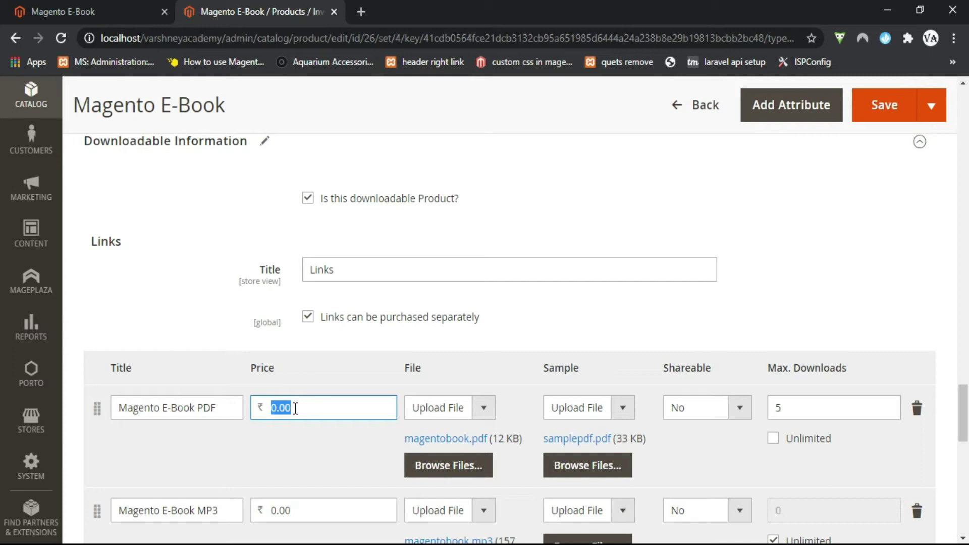
key("BackSpace")
type("20")
scroll(294, 407, "down", 1)
double_click(301, 467)
key("BackSpace")
type("50")
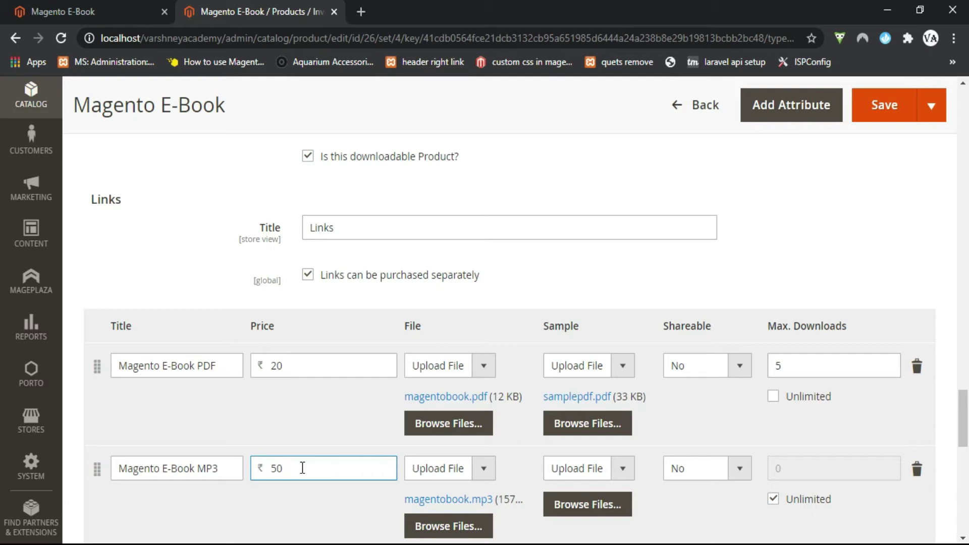
left_click(887, 105)
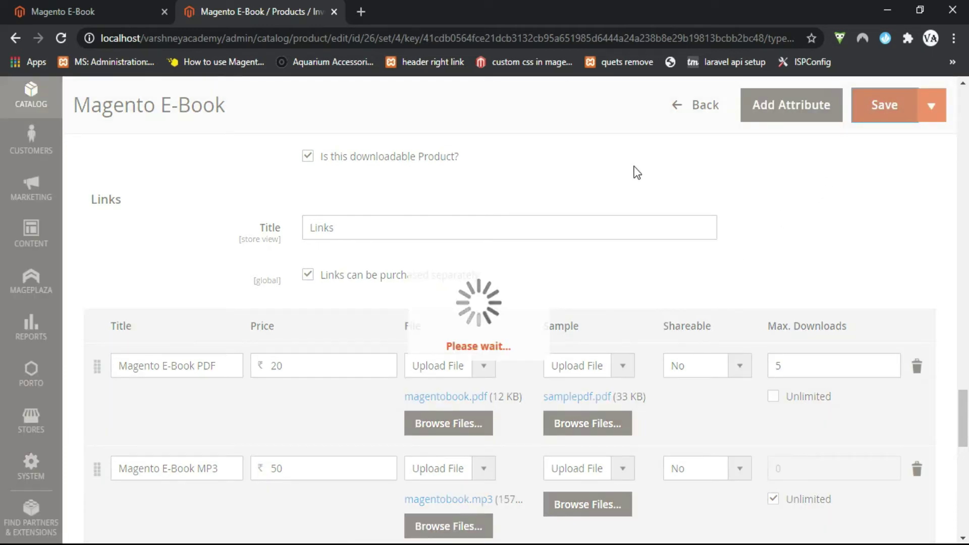
Reload the storefront product page, select the Magento E-Book PDF link and check the product price
left_click(119, 10)
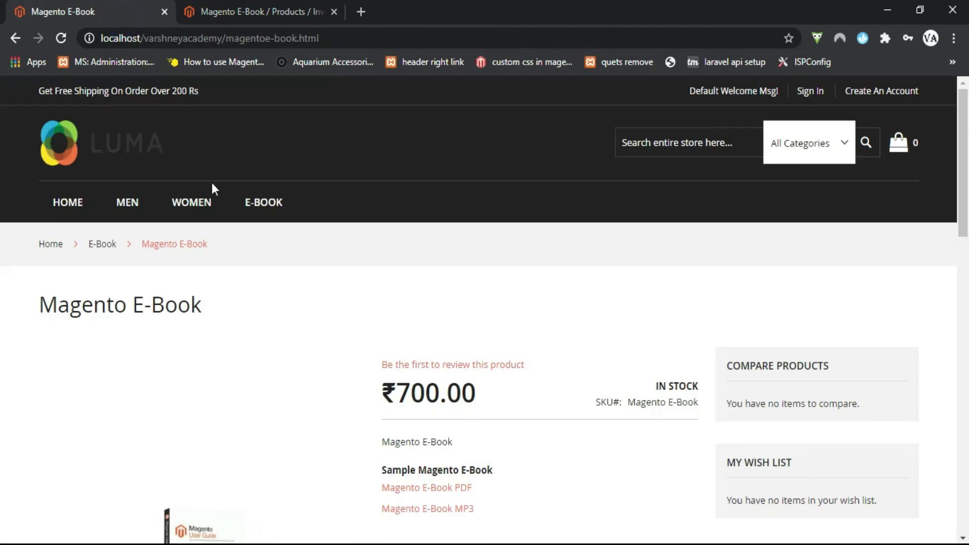
key("F5")
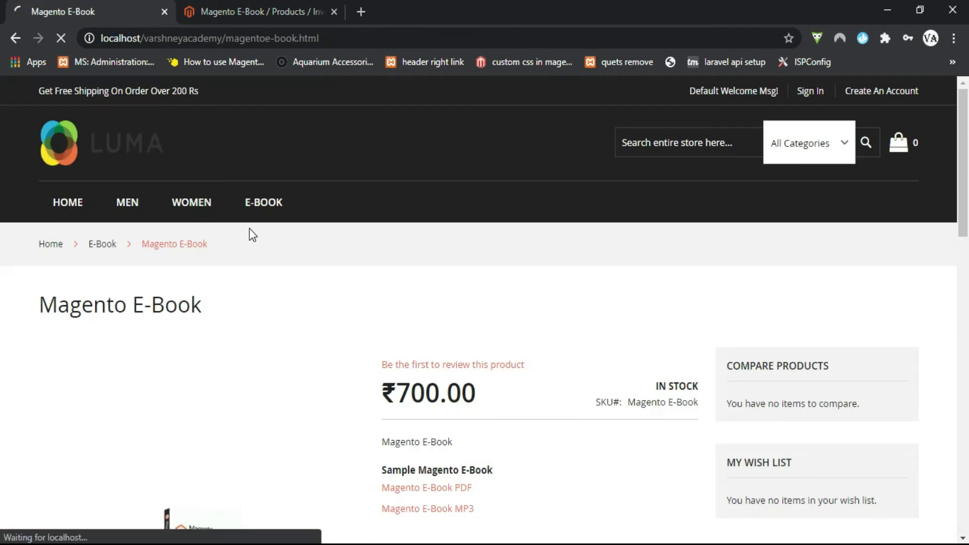
scroll(249, 228, "down", 8)
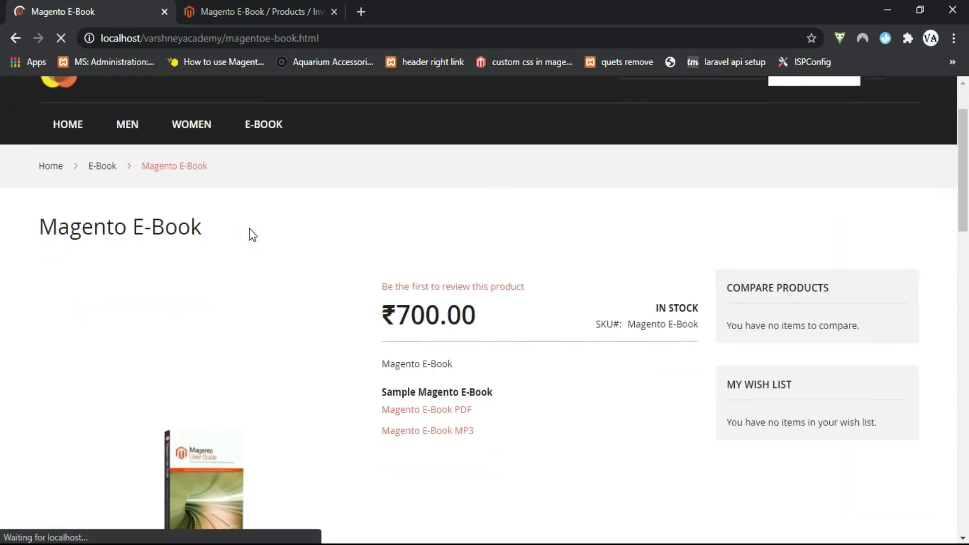
scroll(249, 229, "down", 3)
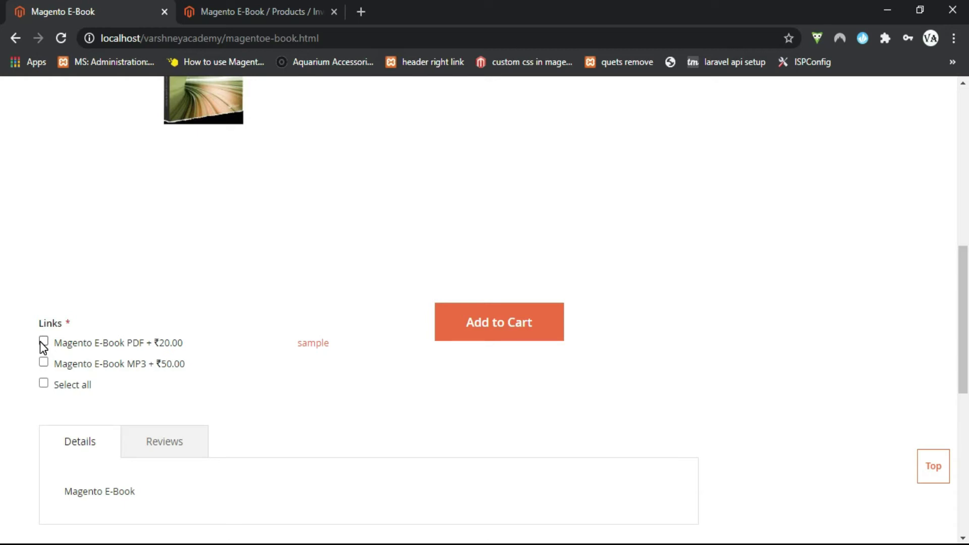
left_click(43, 342)
scroll(281, 255, "up", 2)
scroll(277, 249, "up", 4)
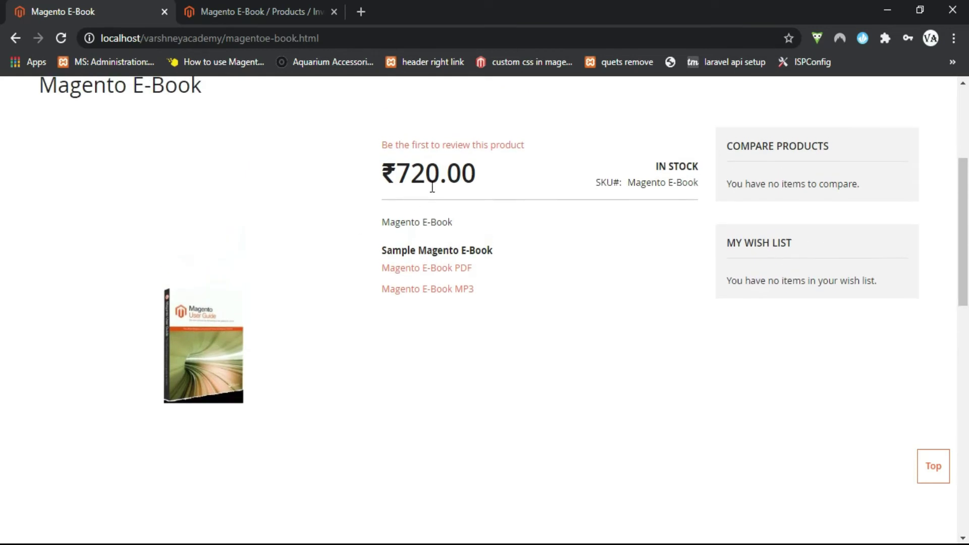
left_click_drag(402, 180, 425, 183)
left_click(395, 197)
scroll(395, 197, "down", 5)
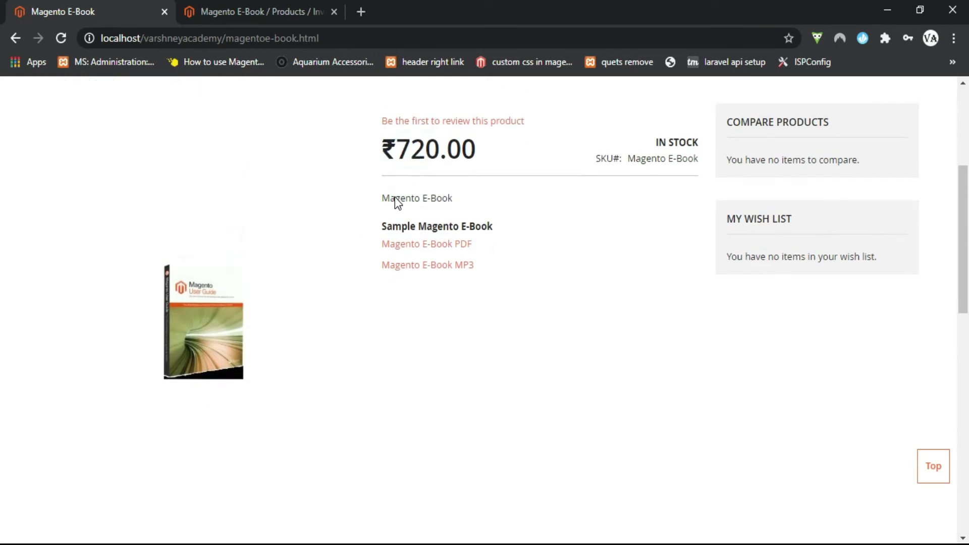
Select only the Magento E-Book MP3 link instead of the PDF link and check the product price
left_click(43, 368)
left_click(44, 388)
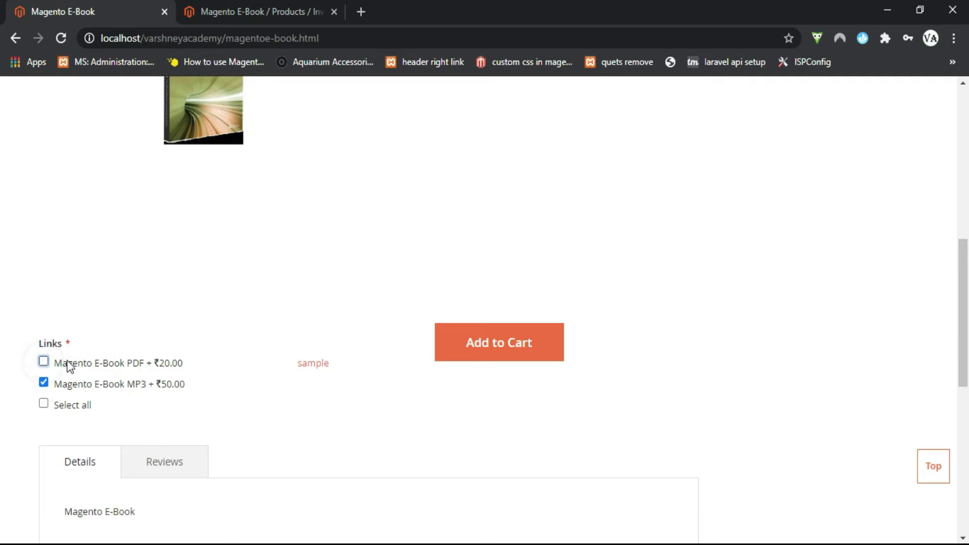
scroll(294, 260, "up", 5)
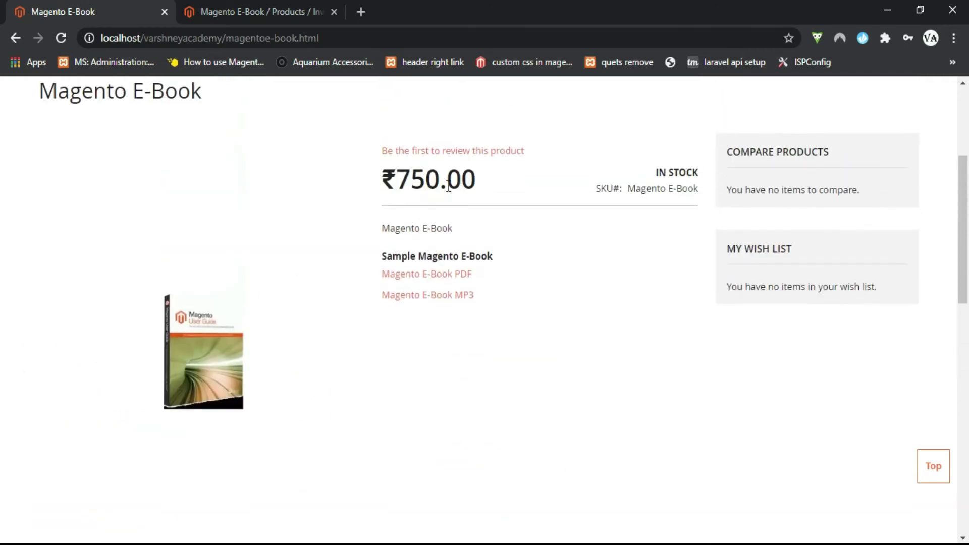
scroll(448, 187, "down", 6)
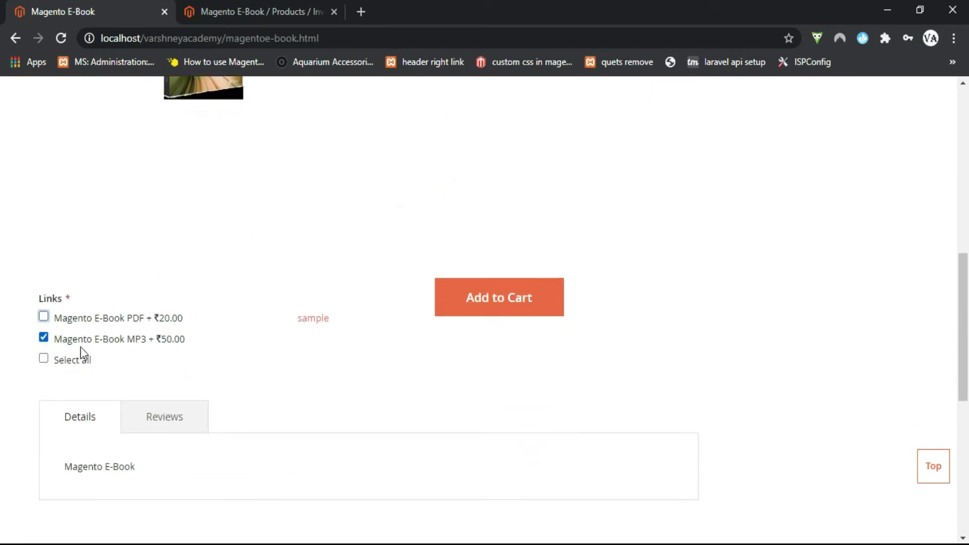
Select all links on the storefront product page and check the combined price against the link prices
left_click(46, 361)
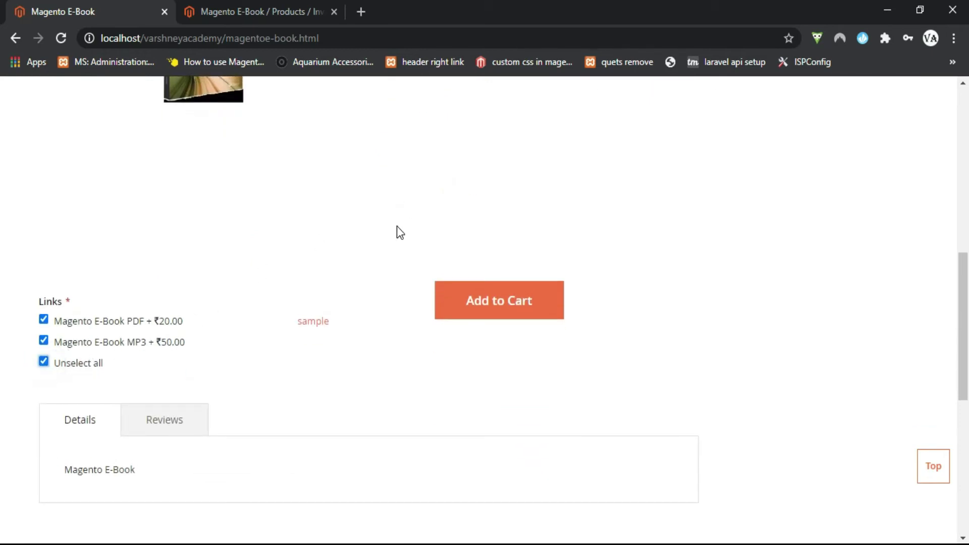
scroll(397, 230, "up", 7)
left_click_drag(461, 236, 369, 307)
scroll(370, 308, "down", 7)
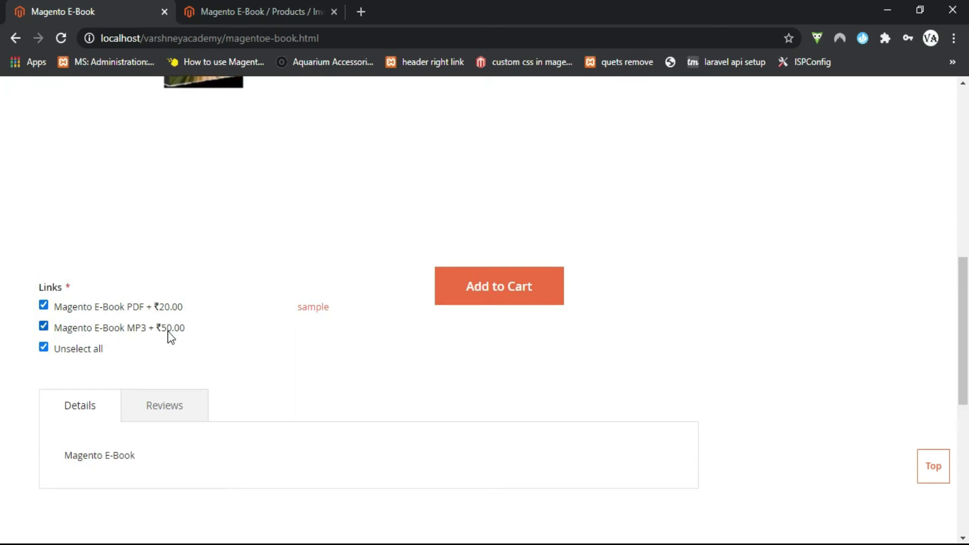
scroll(463, 267, "up", 10)
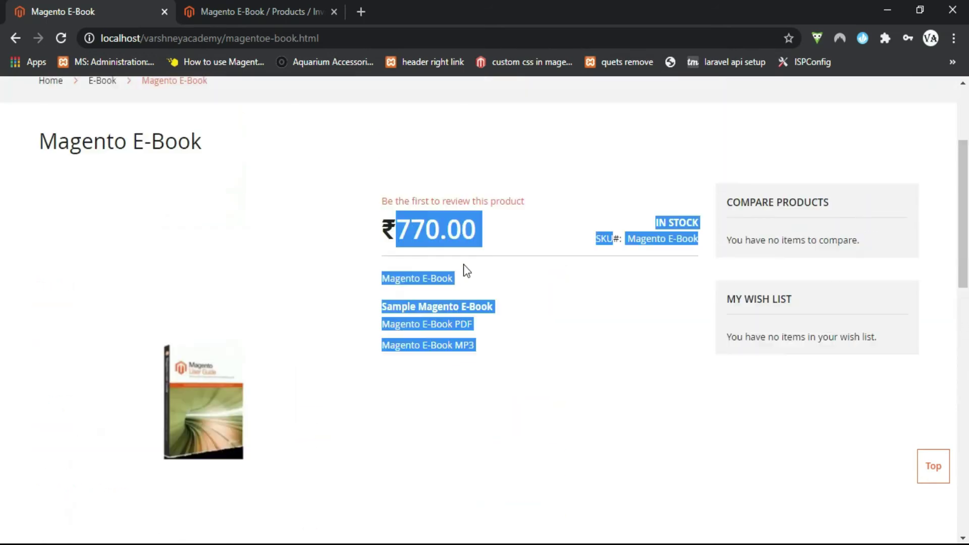
Return to the product in the admin and view the Shareable choices of the Magento E-Book PDF link
left_click(226, 14)
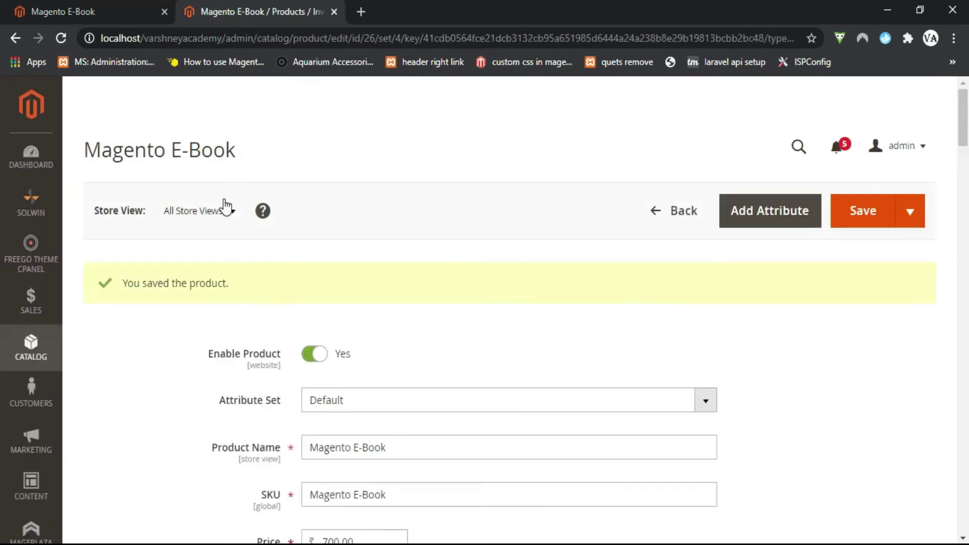
scroll(246, 298, "down", 15)
scroll(246, 297, "down", 20)
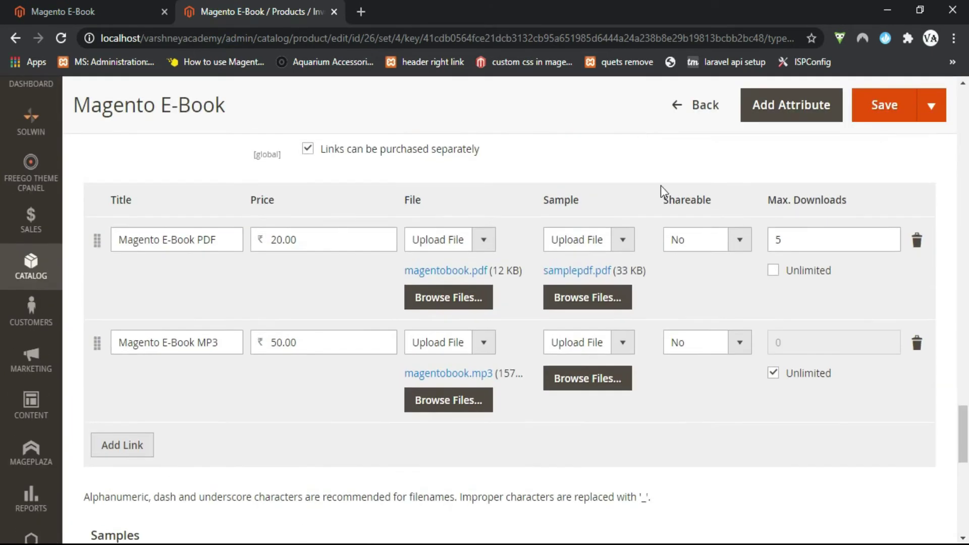
left_click(677, 242)
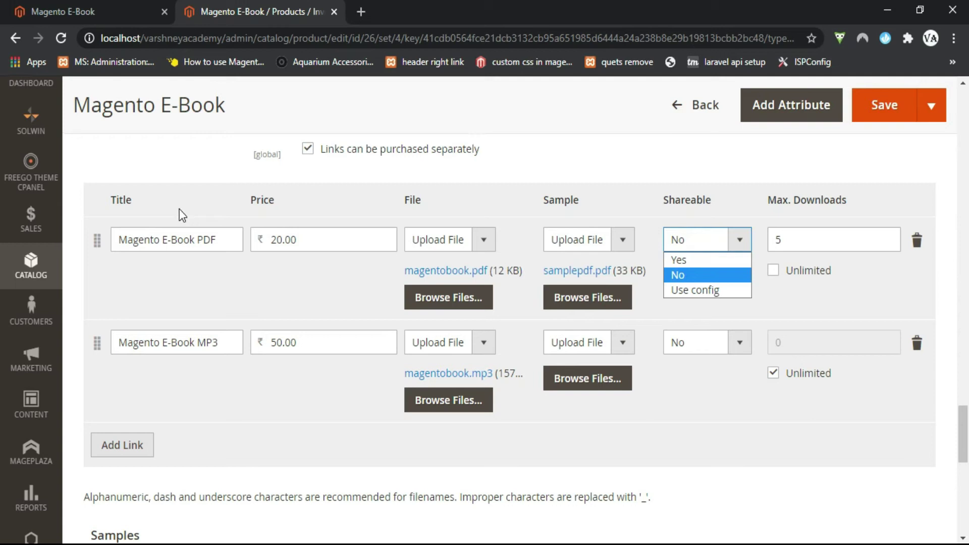
scroll(34, 423, "down", 3)
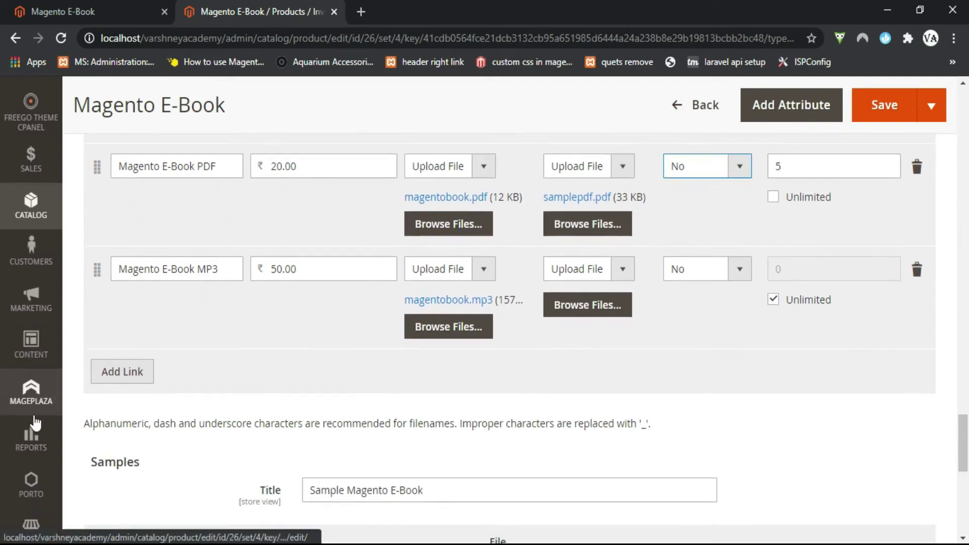
Open the store configuration in a new tab and find Downloadable Product Options in the Catalog settings
left_click(29, 473)
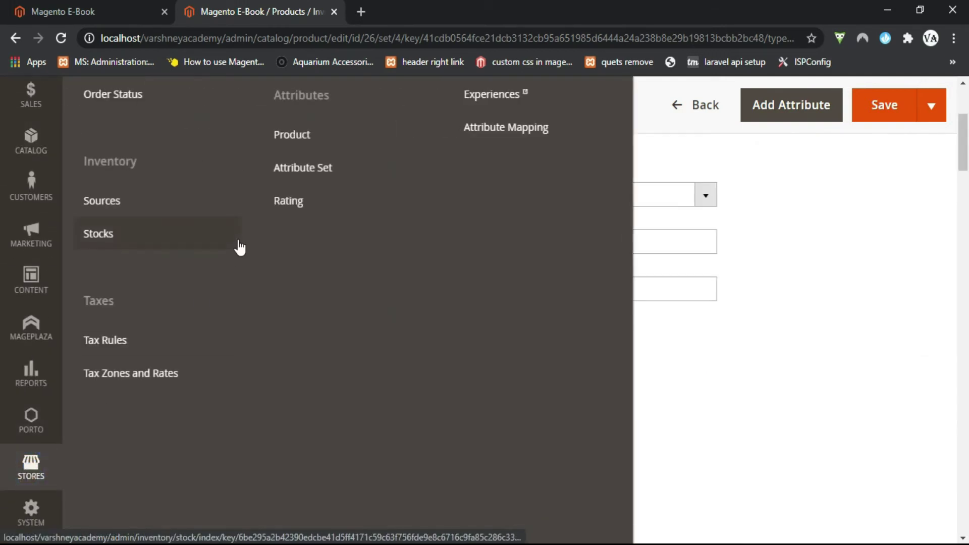
left_click(139, 234, "ctrl")
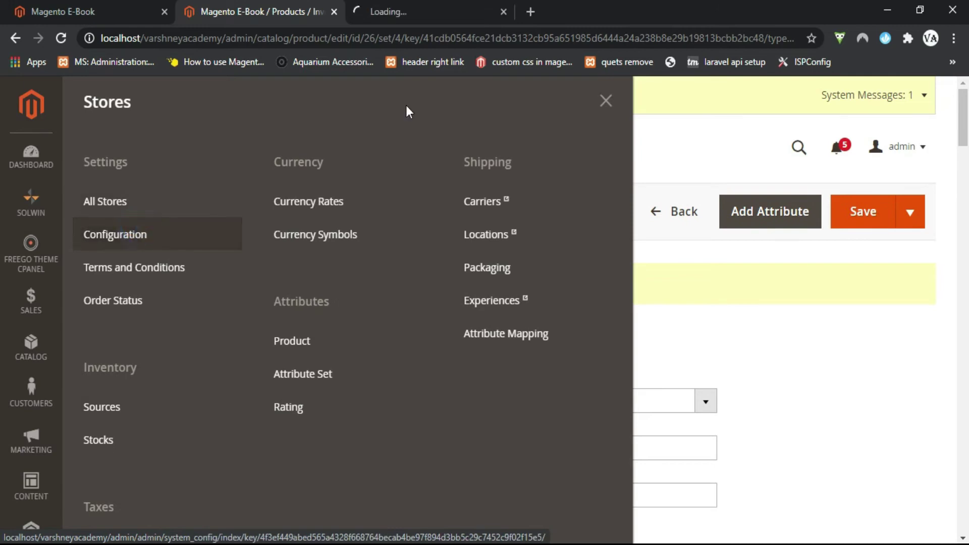
key("ctrl+Tab")
scroll(414, 216, "down", 8)
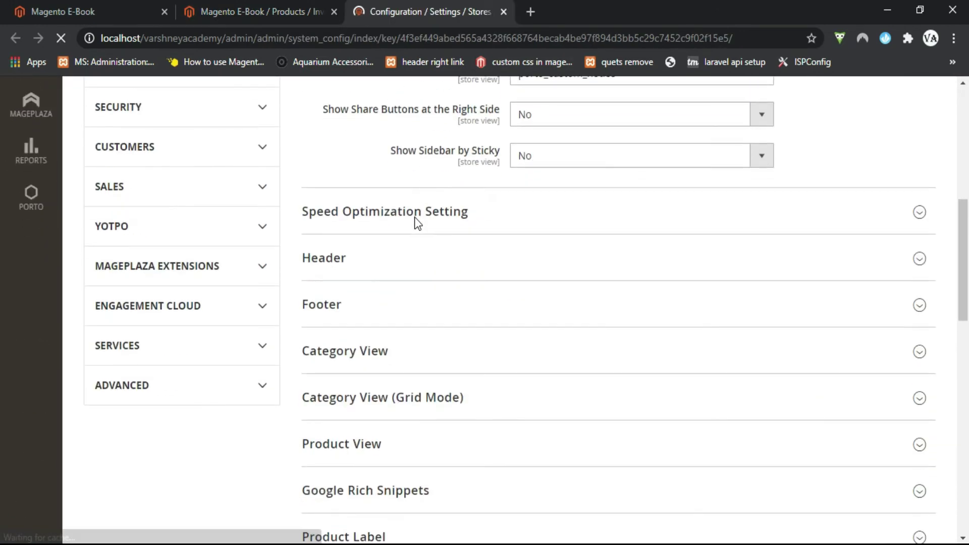
left_click(217, 246)
left_click(180, 291)
scroll(430, 322, "down", 15)
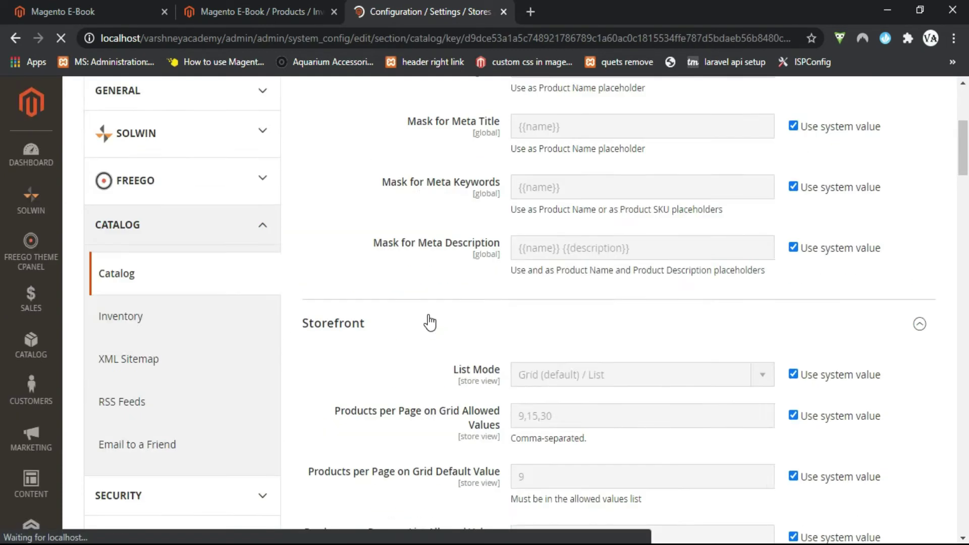
scroll(430, 322, "down", 10)
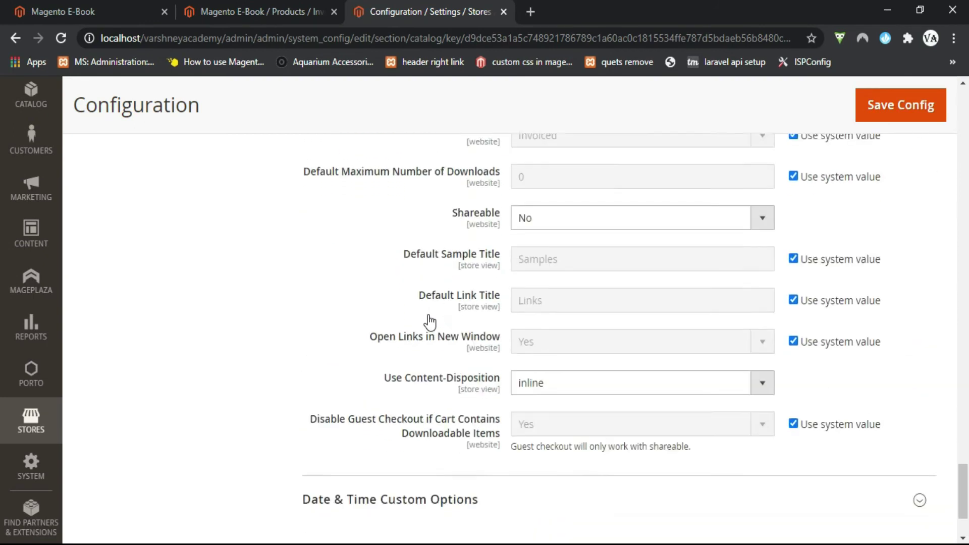
scroll(429, 322, "up", 4)
scroll(429, 322, "up", 1)
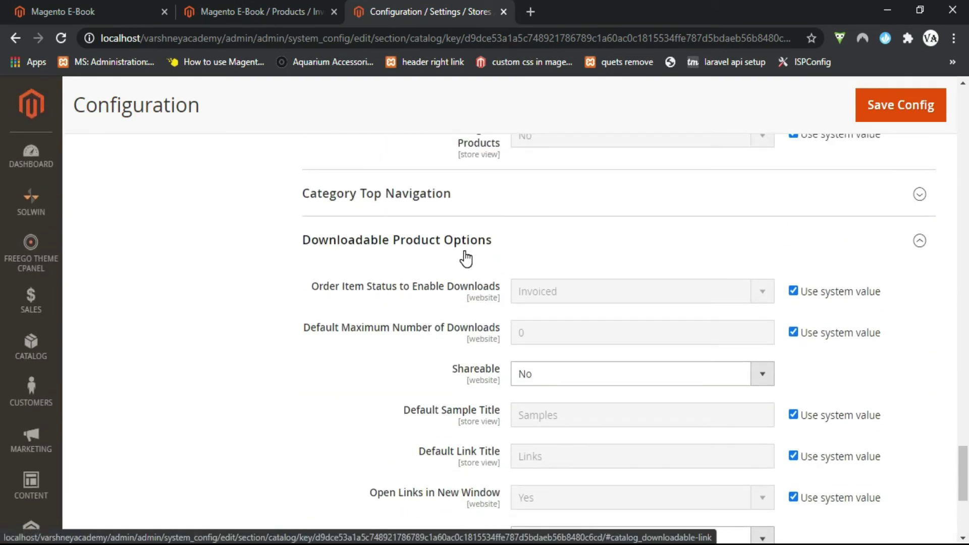
scroll(344, 281, "down", 1)
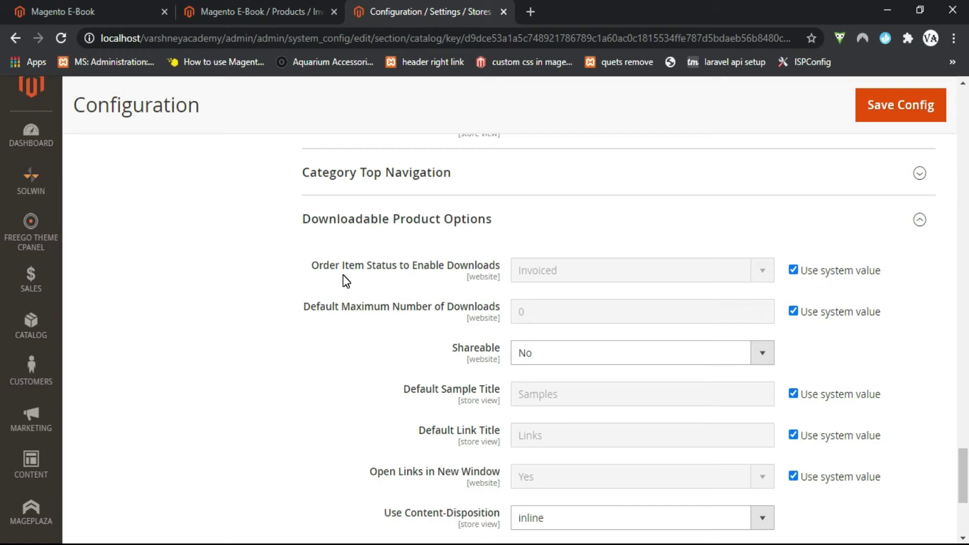
Examine the choices for Order Item Status to Enable Downloads, leaving the setting on its system value
left_click(316, 269)
left_click_drag(375, 273, 453, 270)
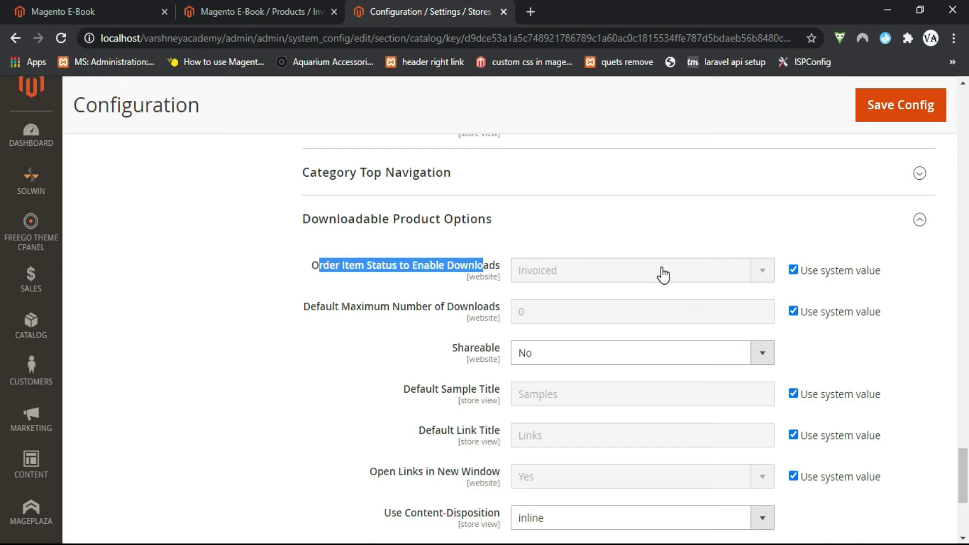
left_click(793, 269)
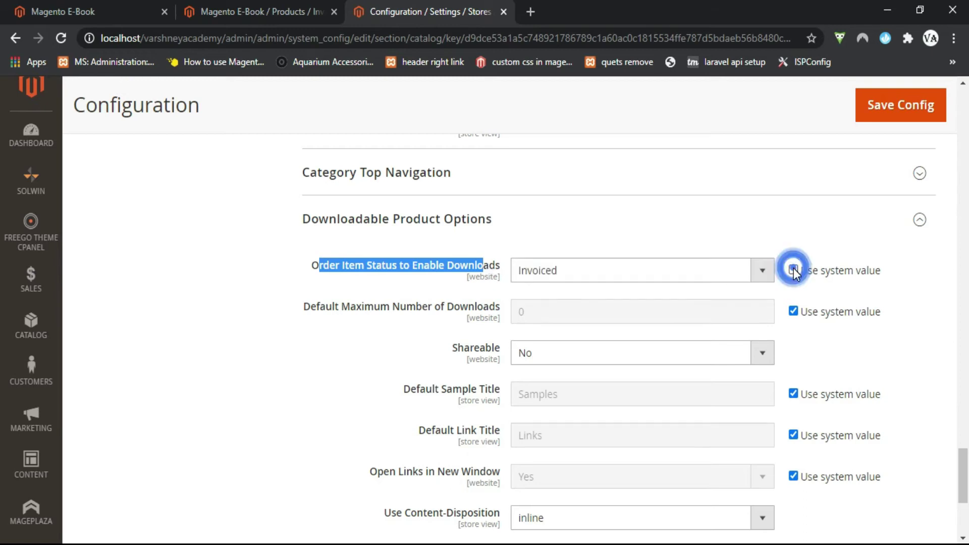
left_click(749, 268)
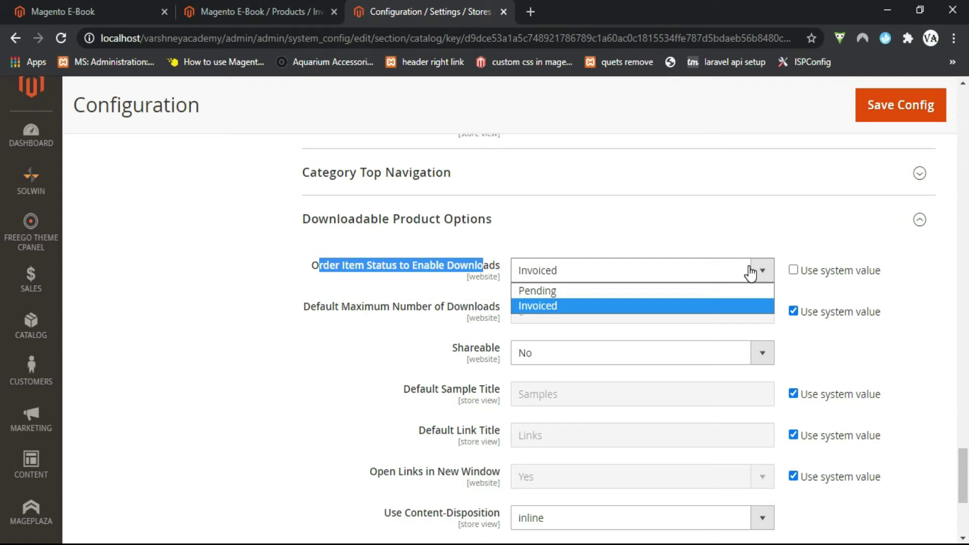
left_click(751, 271)
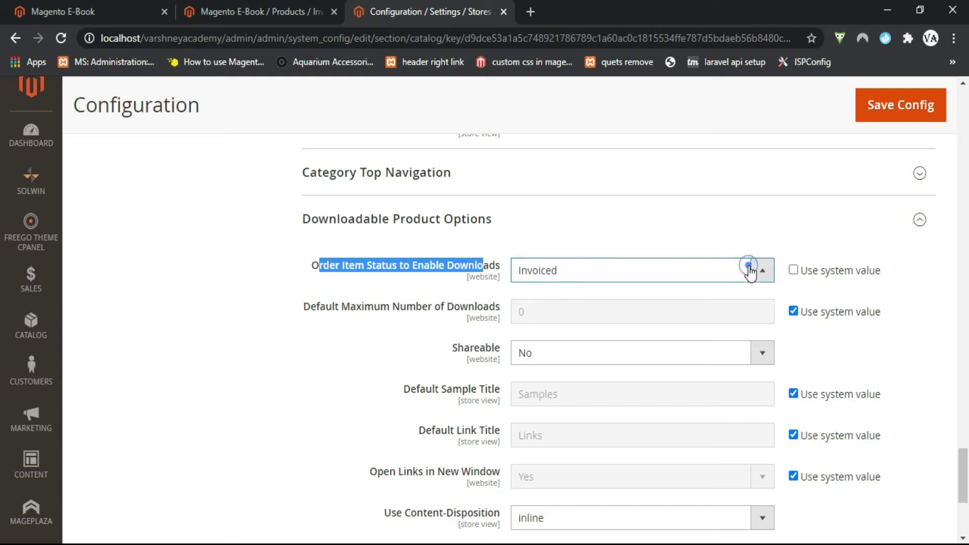
left_click(793, 271)
scroll(729, 294, "down", 2)
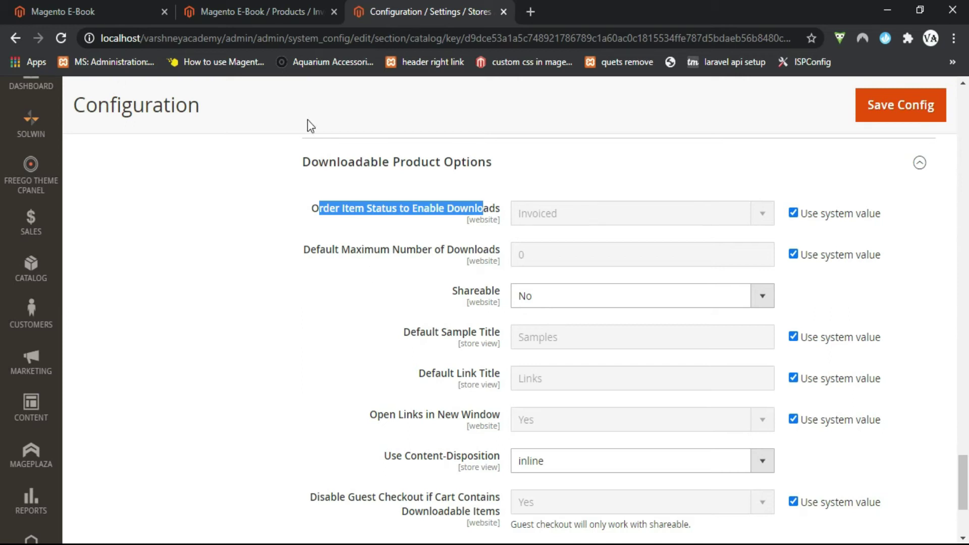
Return to the Magento E-Book product in the admin and check the Max. Downloads value of its PDF link
key("ctrl+shift+Tab")
scroll(615, 390, "down", 10)
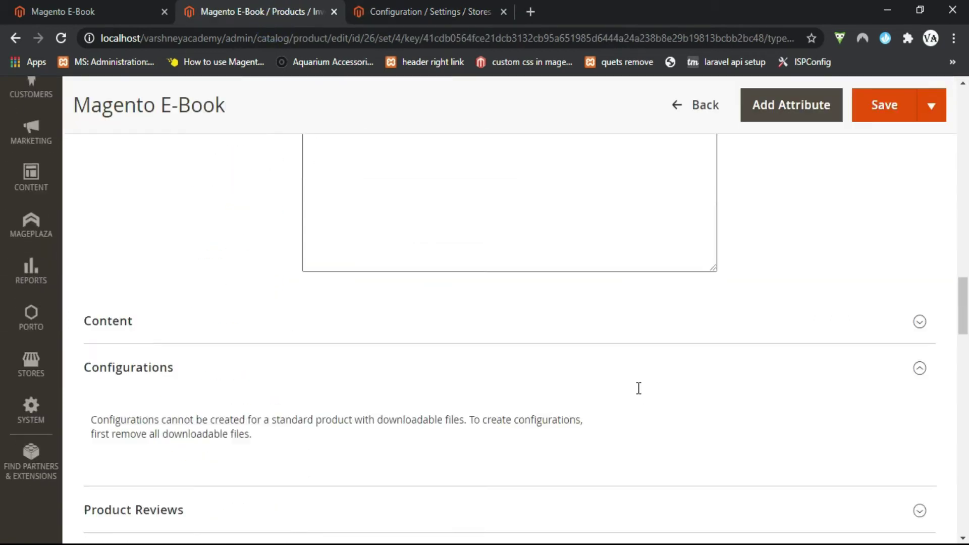
scroll(639, 390, "down", 10)
scroll(744, 372, "up", 10)
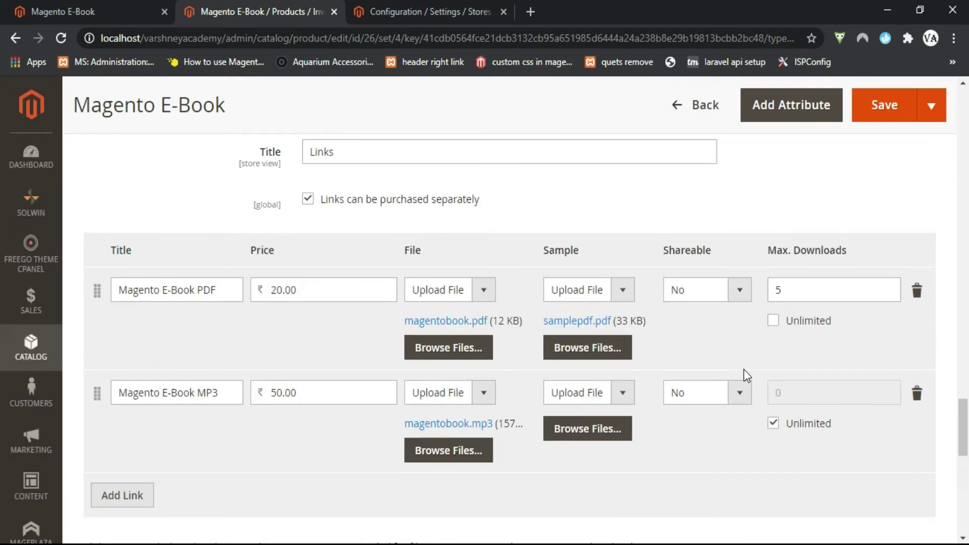
scroll(745, 376, "up", 1)
double_click(813, 304)
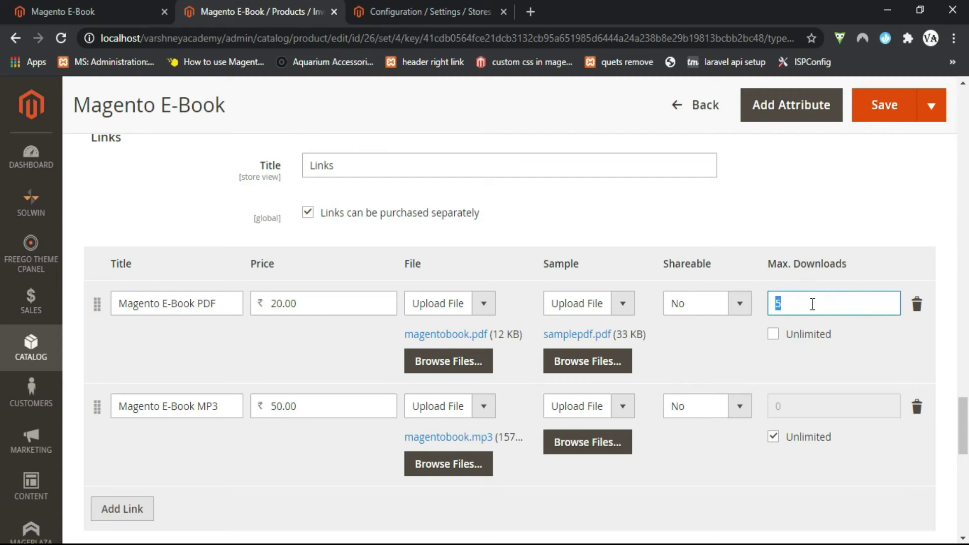
Review the remaining Downloadable Product Options in the store configuration, including the choices for Use Content-Disposition
left_click(474, 6)
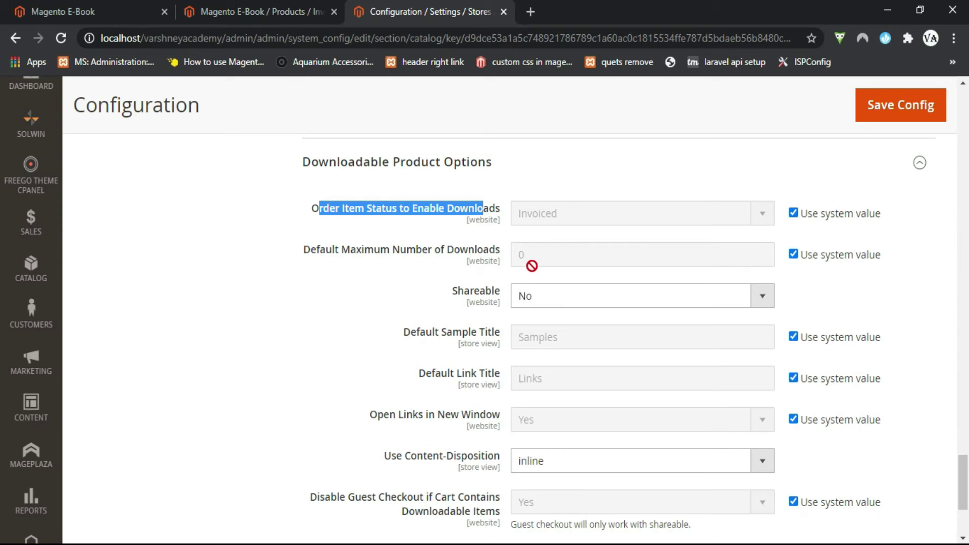
scroll(531, 267, "down", 1)
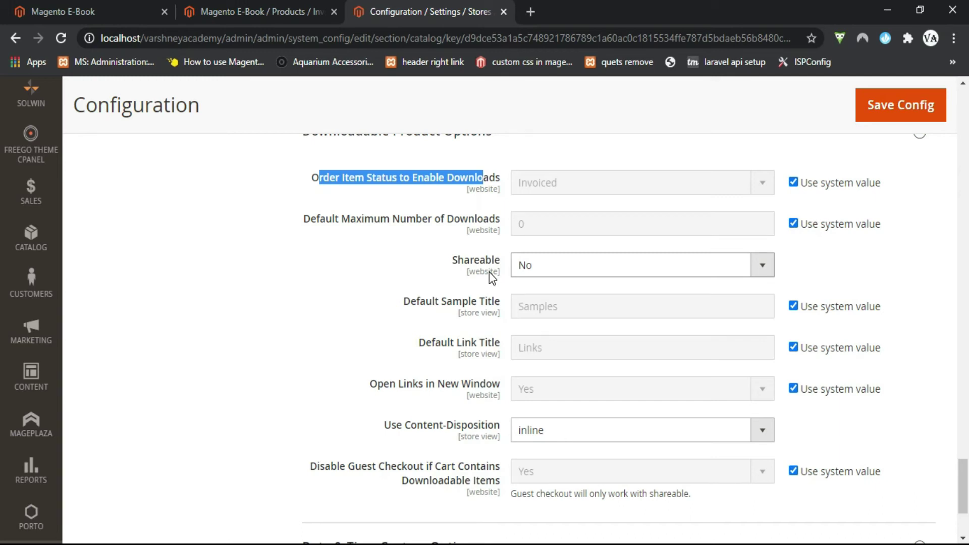
scroll(489, 271, "down", 1)
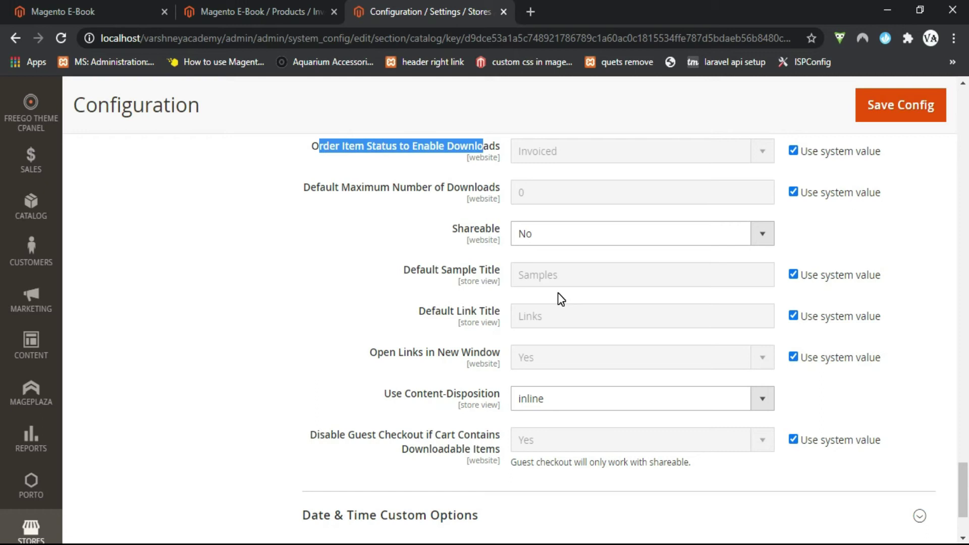
scroll(558, 293, "down", 1)
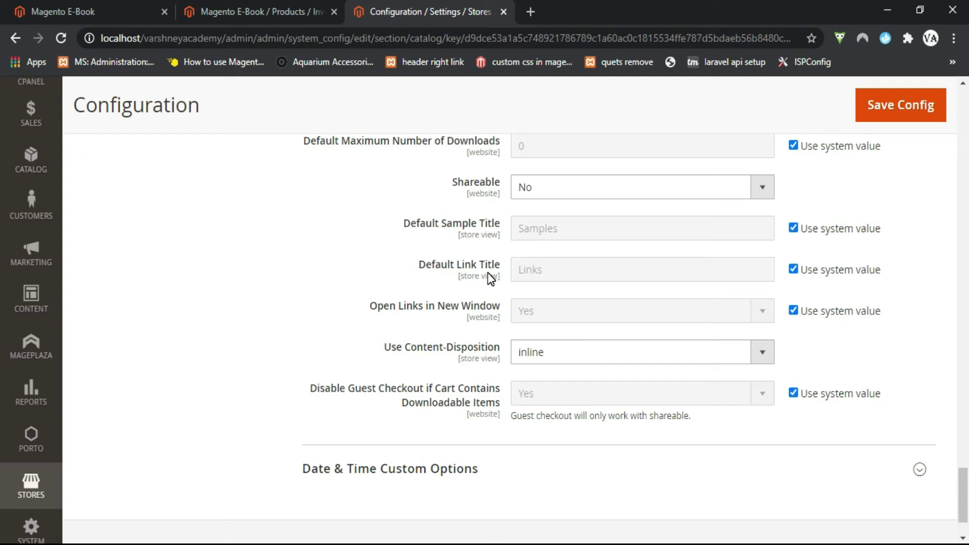
scroll(488, 273, "down", 2)
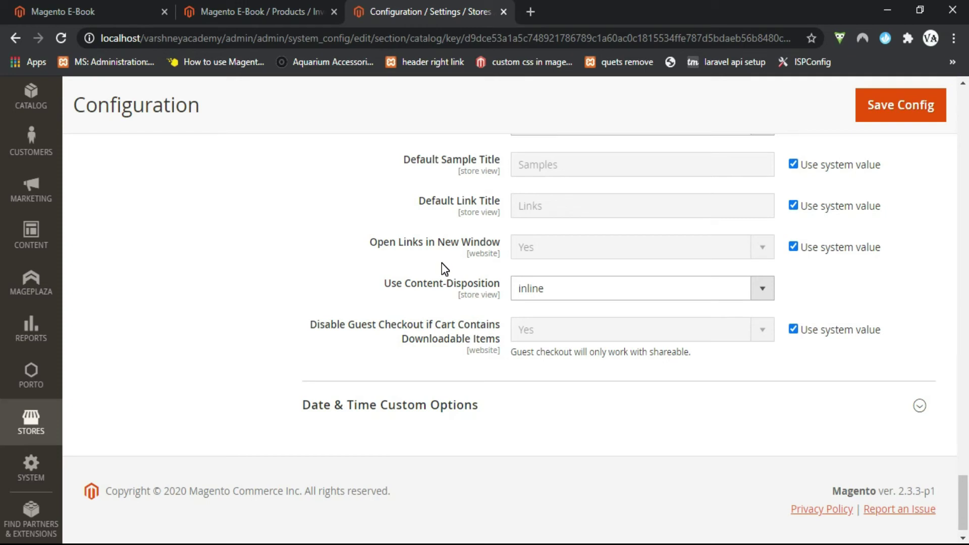
scroll(443, 269, "down", 1)
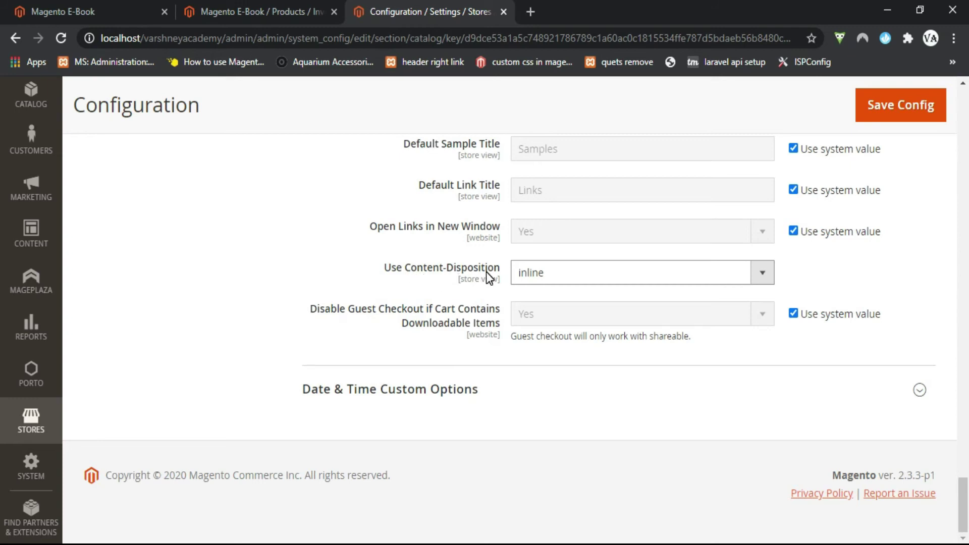
left_click(537, 279)
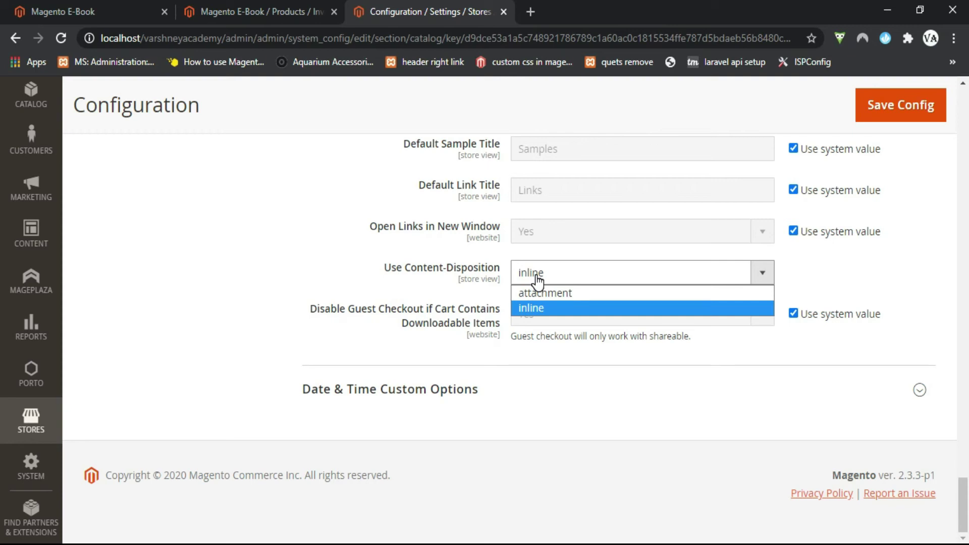
left_click(536, 277)
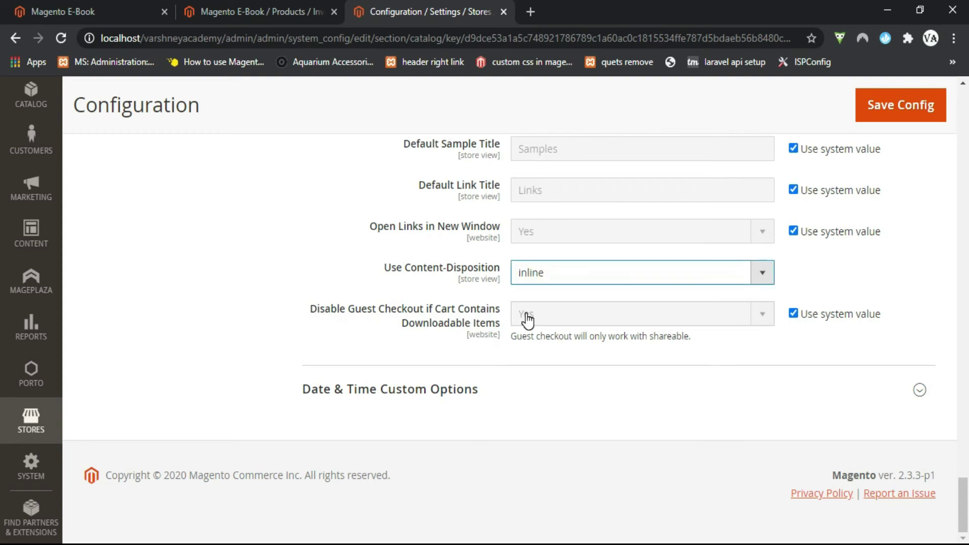
Override the system value of Disable Guest Checkout if Cart Contains Downloadable Items and set it to No
left_click(310, 311)
left_click_drag(310, 312, 386, 325)
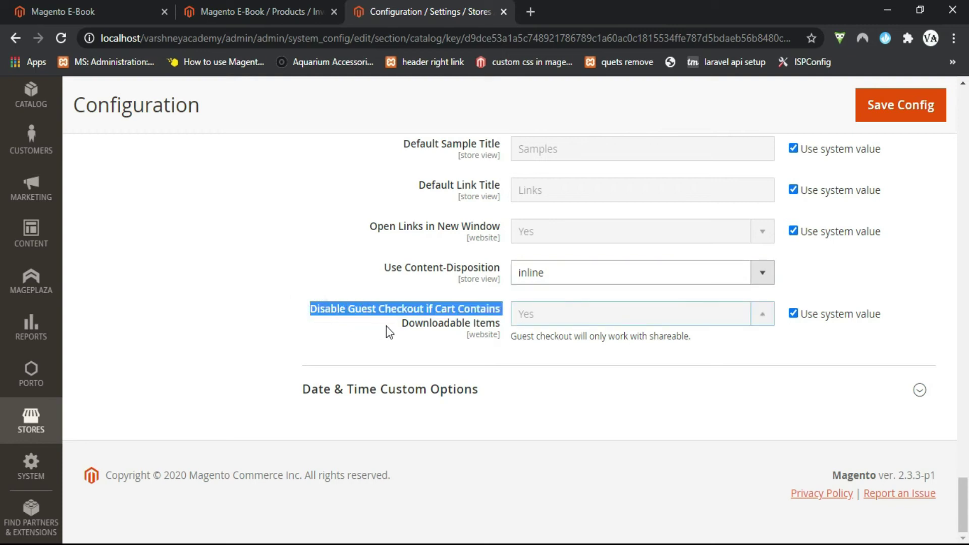
left_click_drag(459, 328, 501, 325)
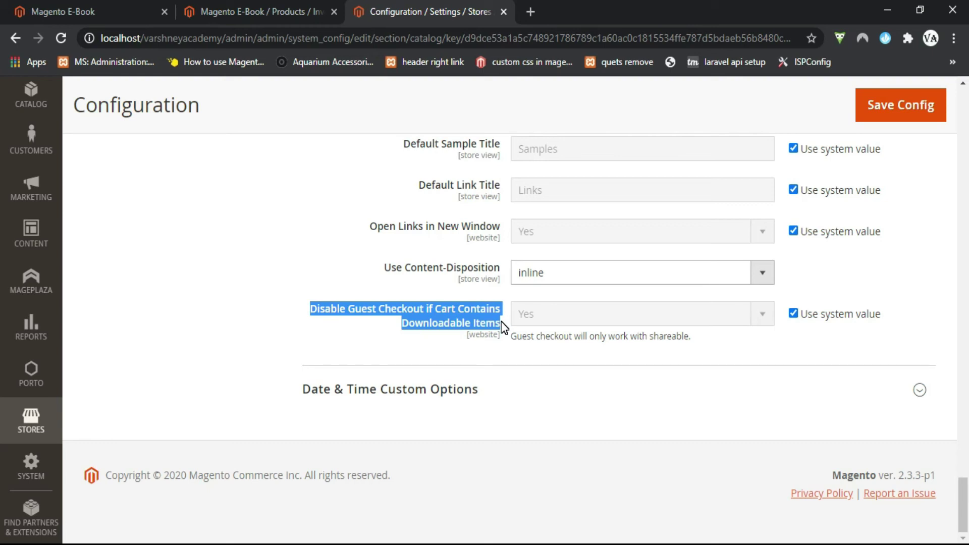
left_click(793, 313)
left_click(690, 314)
left_click(657, 350)
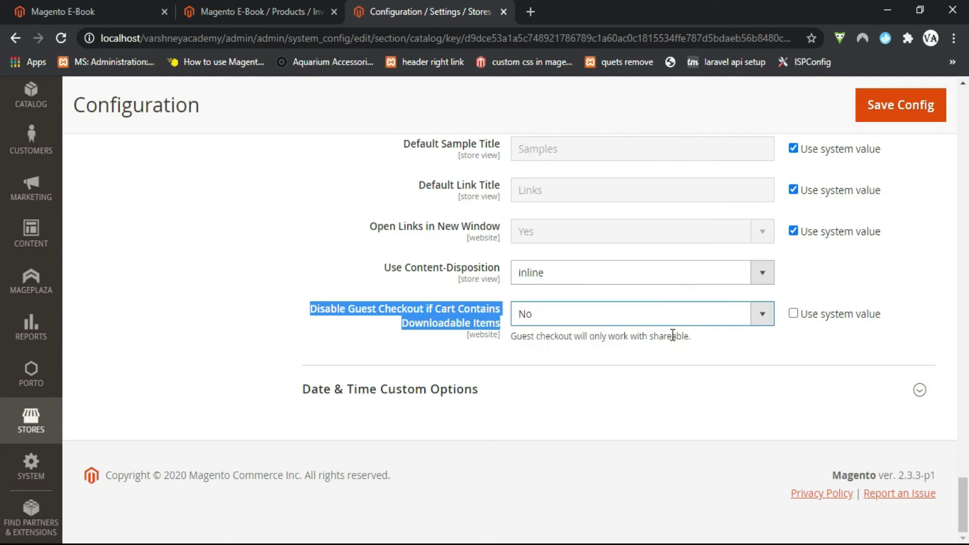
scroll(677, 333, "up", 3)
scroll(691, 313, "down", 1)
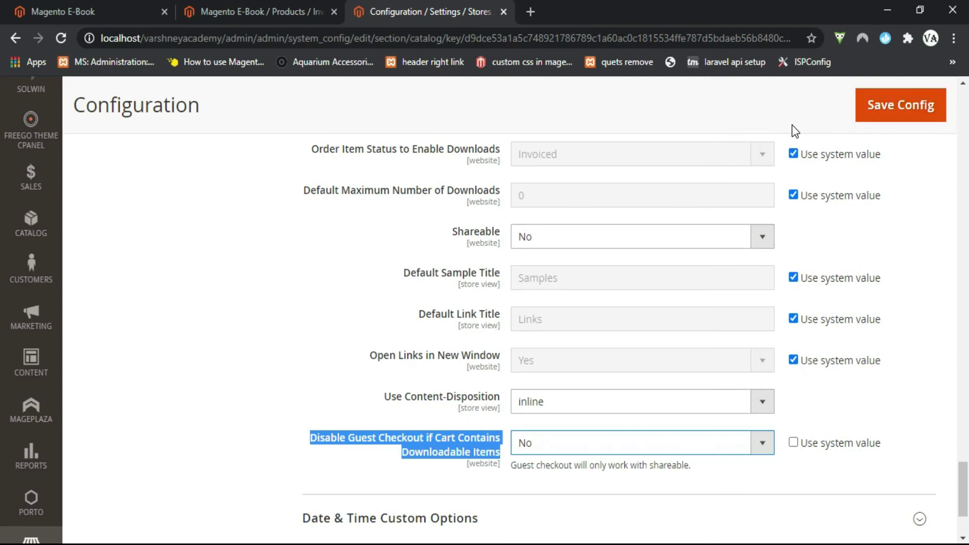
scroll(411, 174, "up", 7)
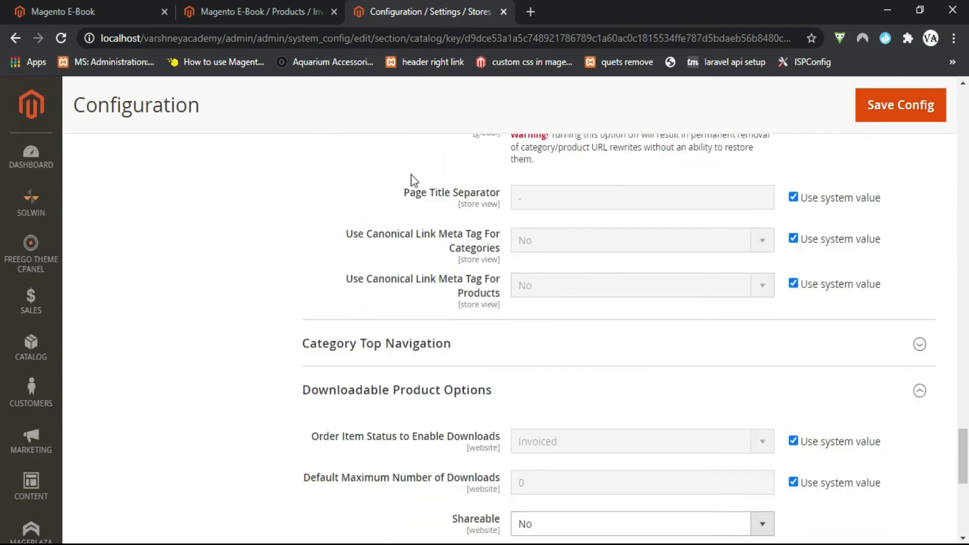
scroll(338, 292, "down", 1)
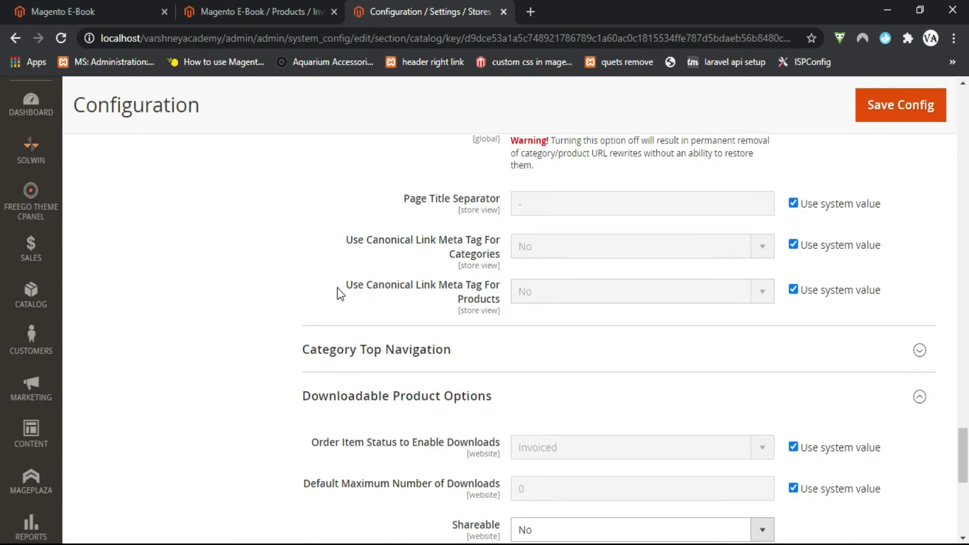
Return to the storefront product page and add the Magento E-Book with both PDF and MP3 links to the cart
left_click(125, 8)
left_click(289, 321)
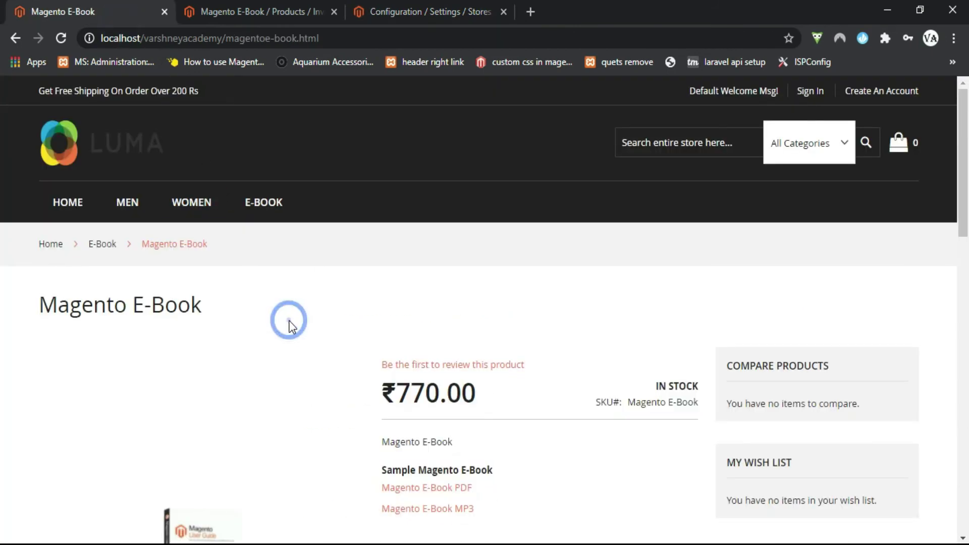
scroll(290, 323, "down", 5)
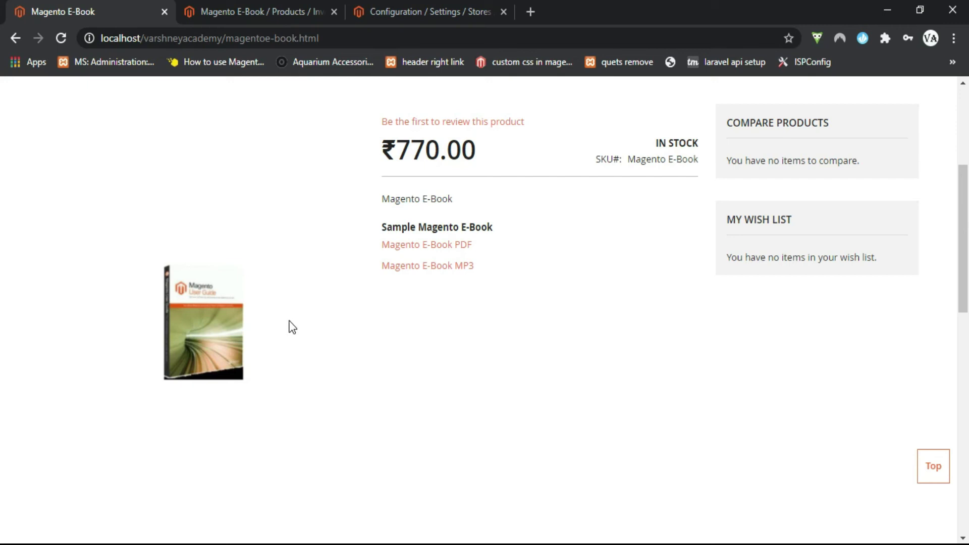
scroll(290, 327, "down", 3)
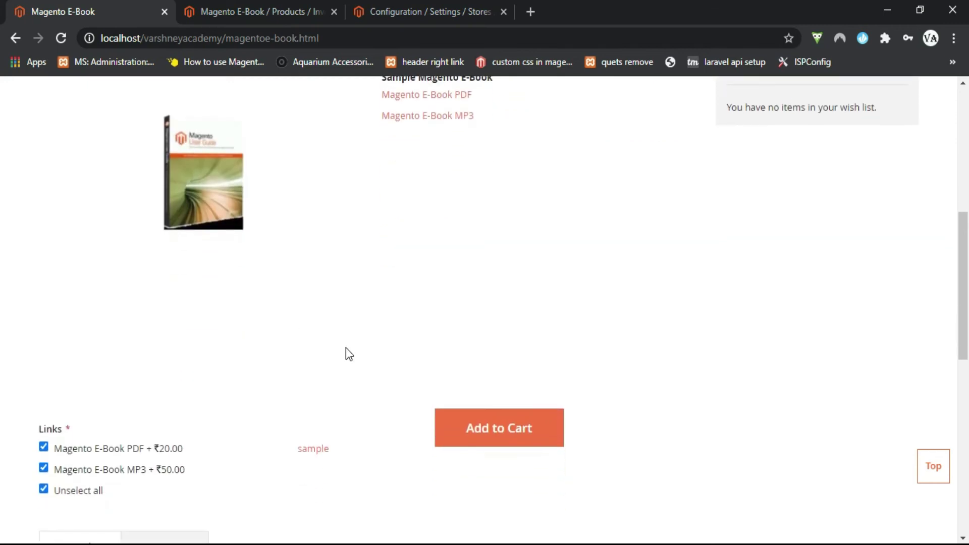
left_click(504, 440)
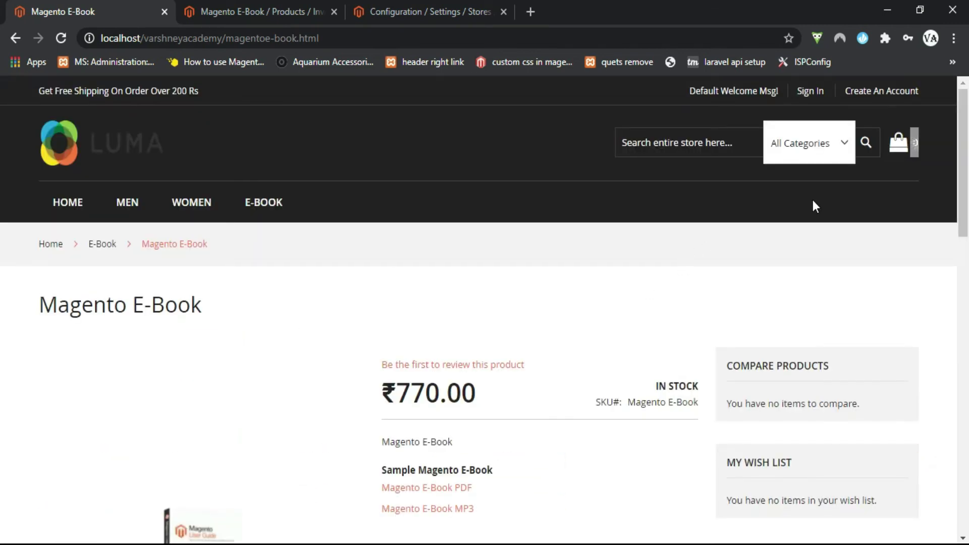
Proceed to checkout from the cart, sign in with the saved customer account and place the order
left_click(906, 154)
left_click(799, 251)
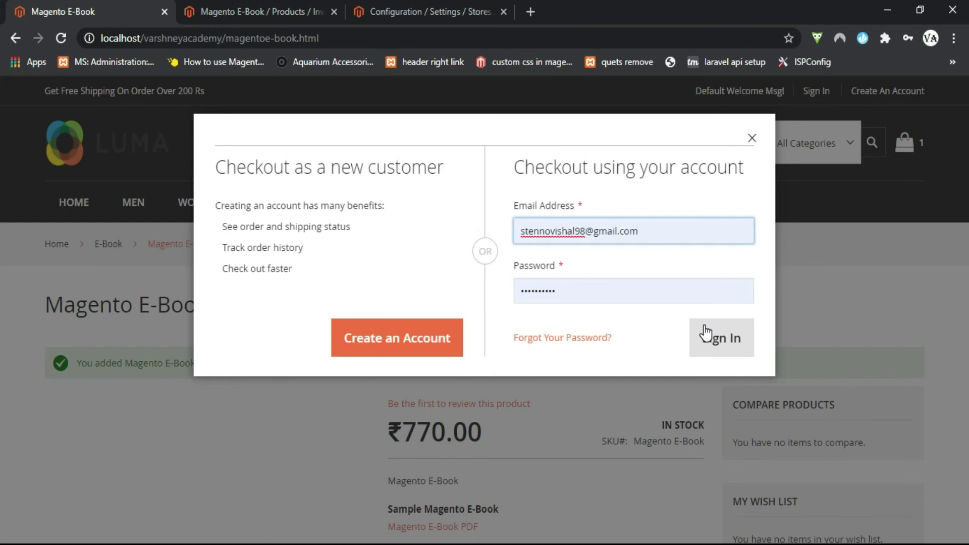
left_click(716, 341)
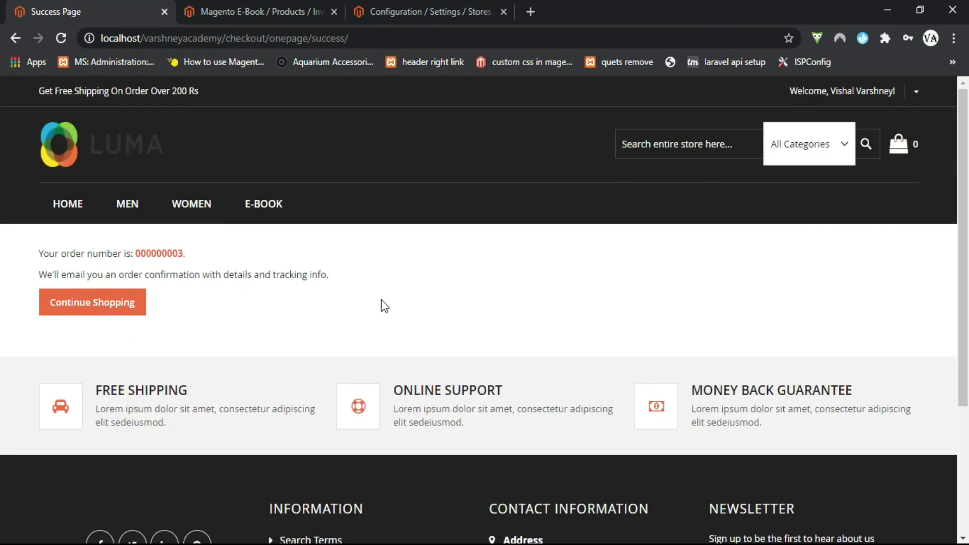
Open the placed order from the success page and review its ordered items and links
left_click(158, 253)
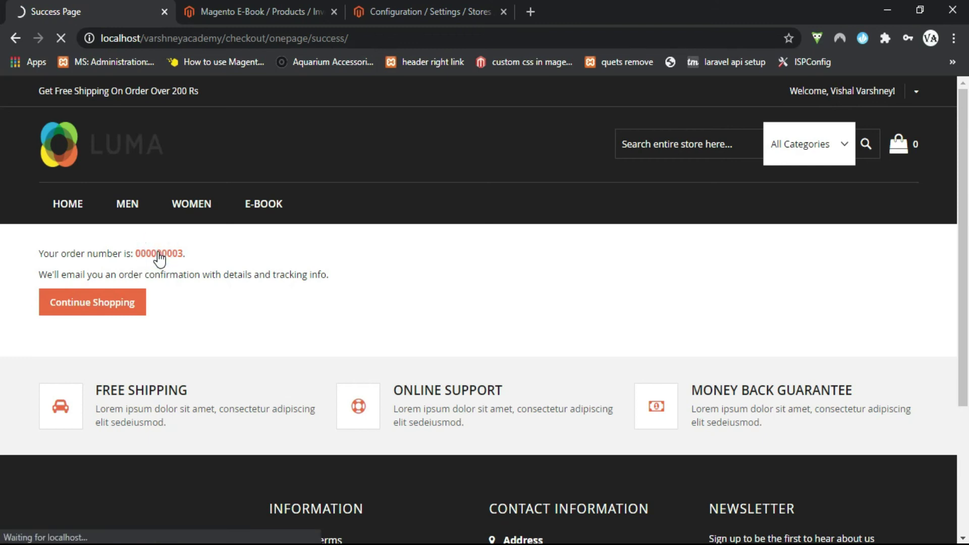
scroll(212, 329, "down", 3)
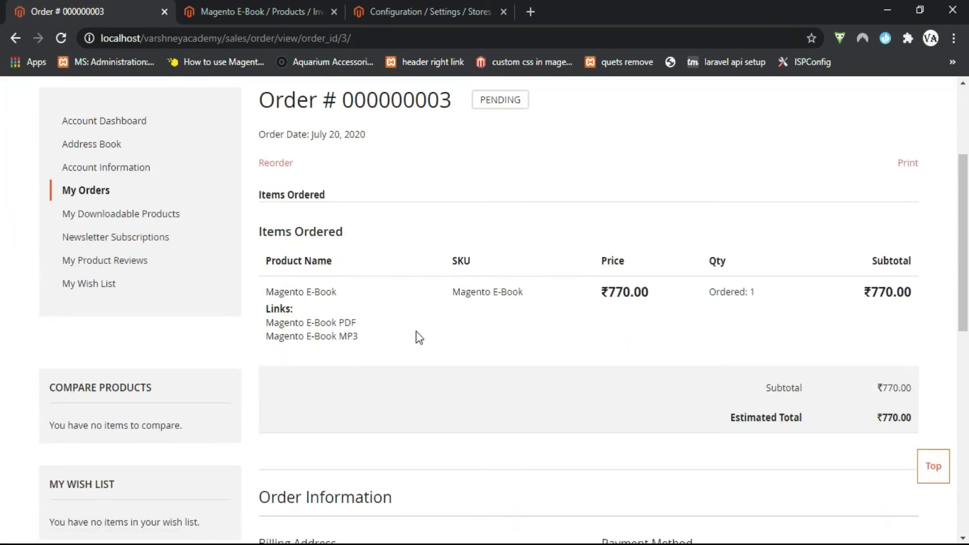
scroll(373, 313, "up", 1)
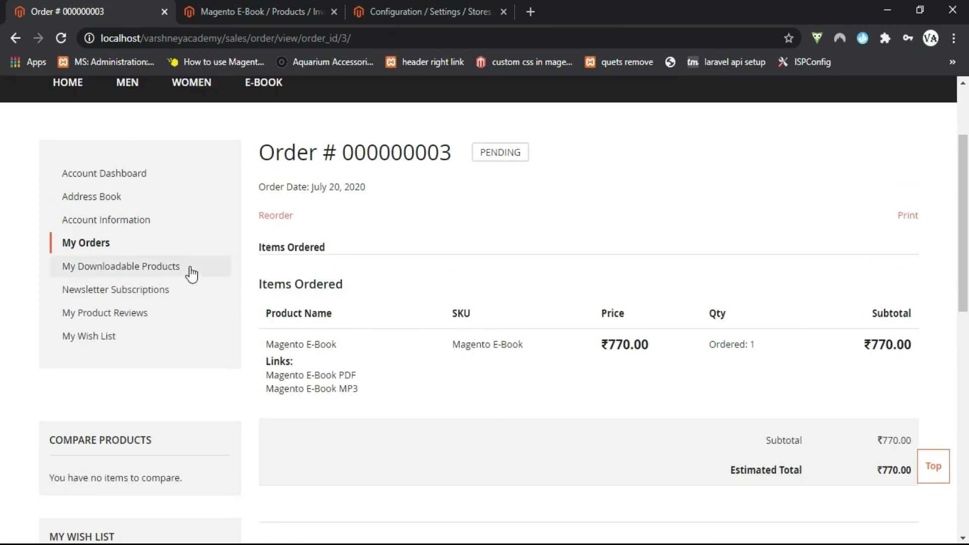
Open the customer's My Downloadable Products page and check the status and remaining downloads of both E-Book links
left_click(125, 268)
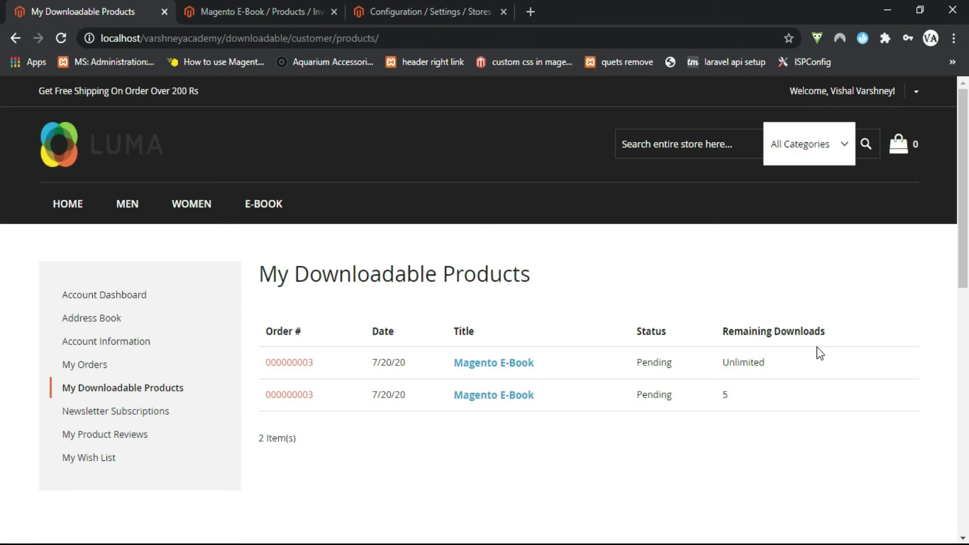
left_click_drag(781, 367, 726, 364)
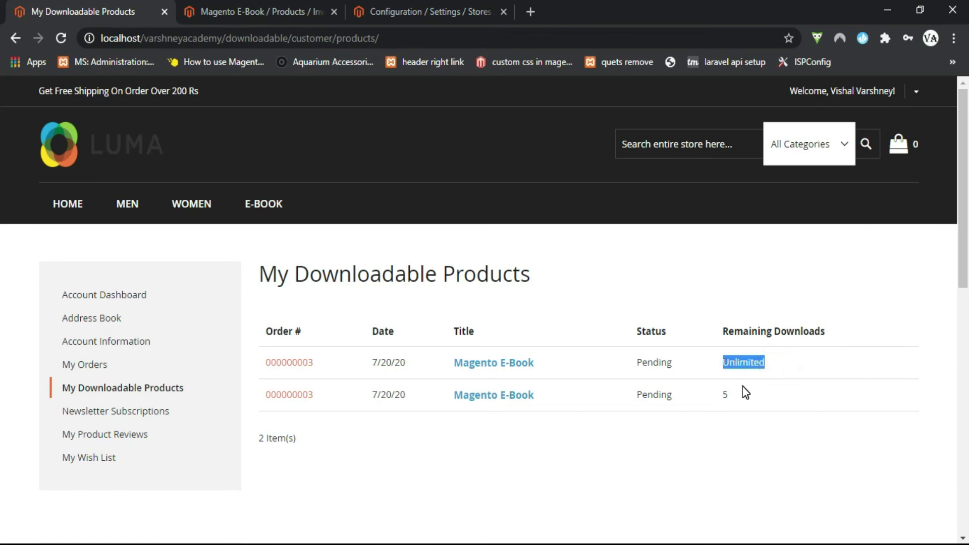
left_click_drag(749, 402, 722, 398)
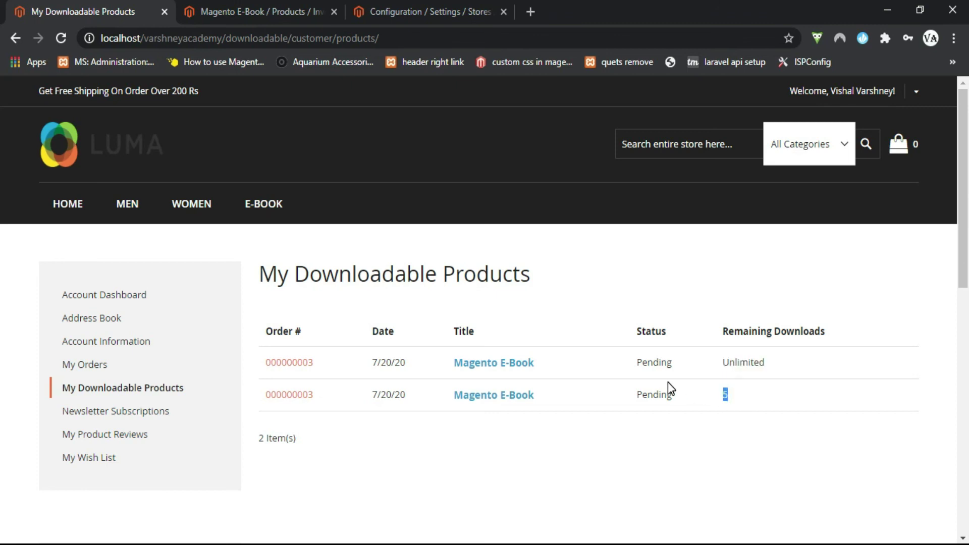
scroll(637, 379, "down", 1)
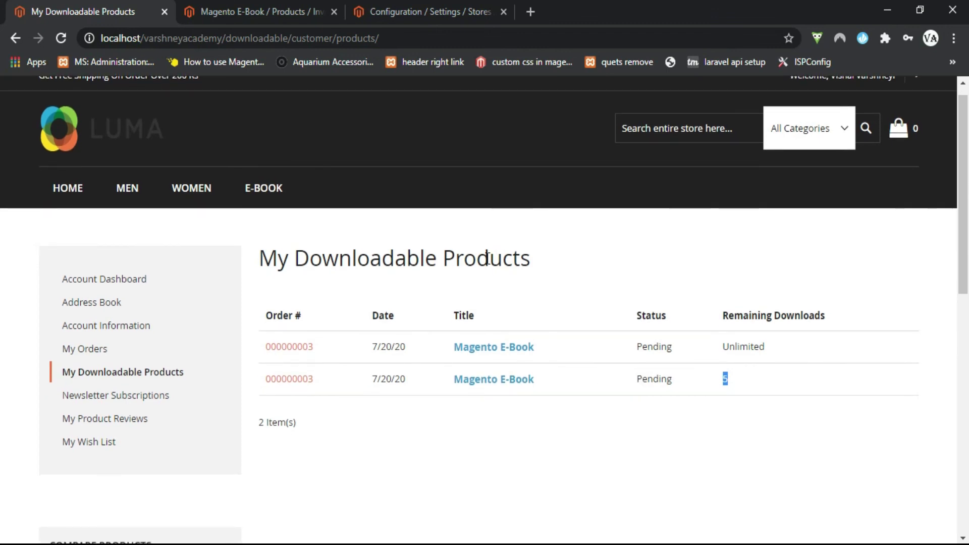
scroll(486, 258, "down", 2)
scroll(486, 258, "up", 2)
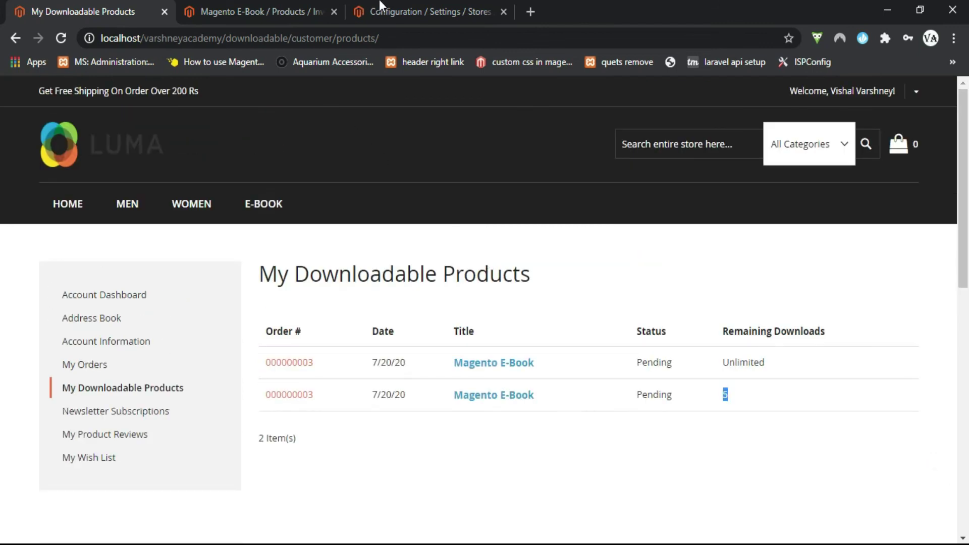
Switch to the Magento admin, list the sales orders and open the newest pending order for 770.00
left_click(322, 7)
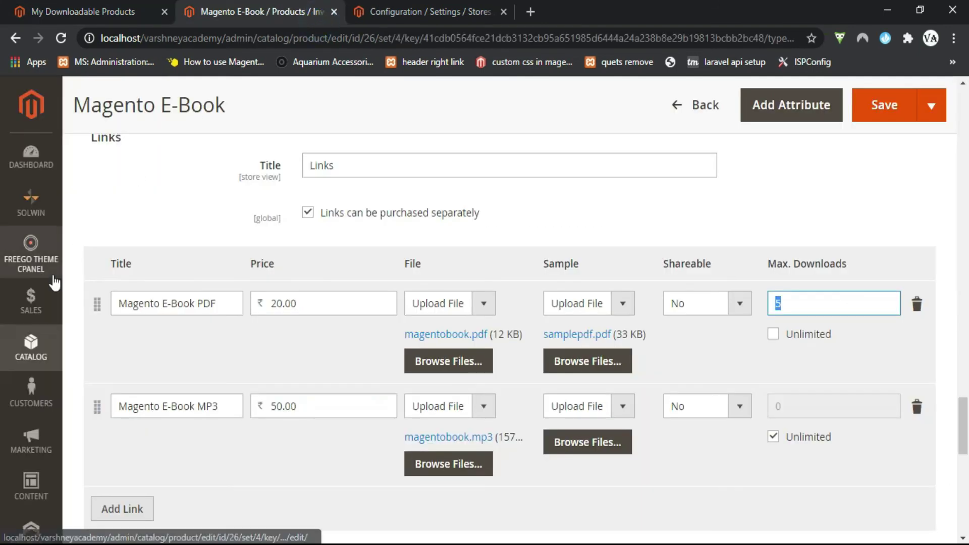
left_click(31, 305)
left_click(124, 180)
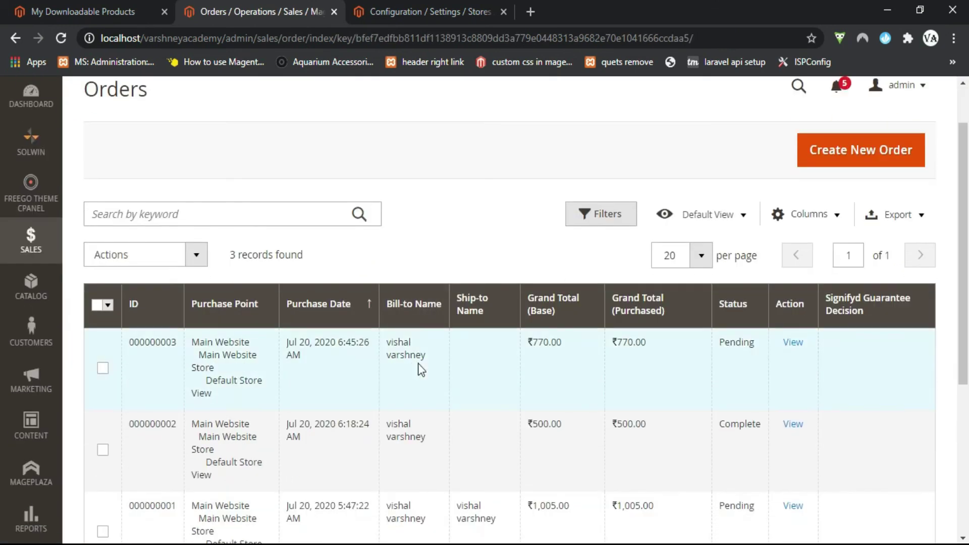
left_click(793, 345)
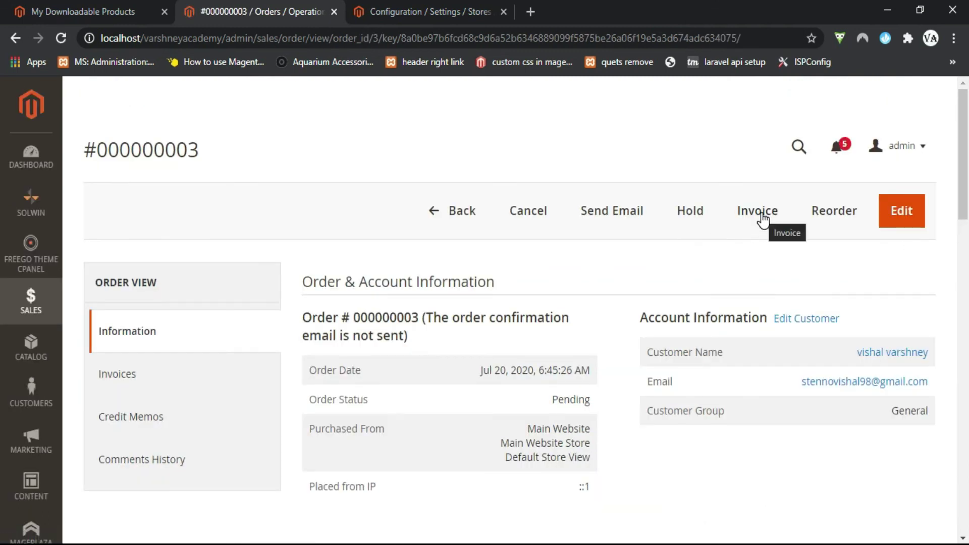
Invoice the order with the comment "Invoice Created" and submit the invoice
left_click(760, 211)
scroll(673, 316, "down", 15)
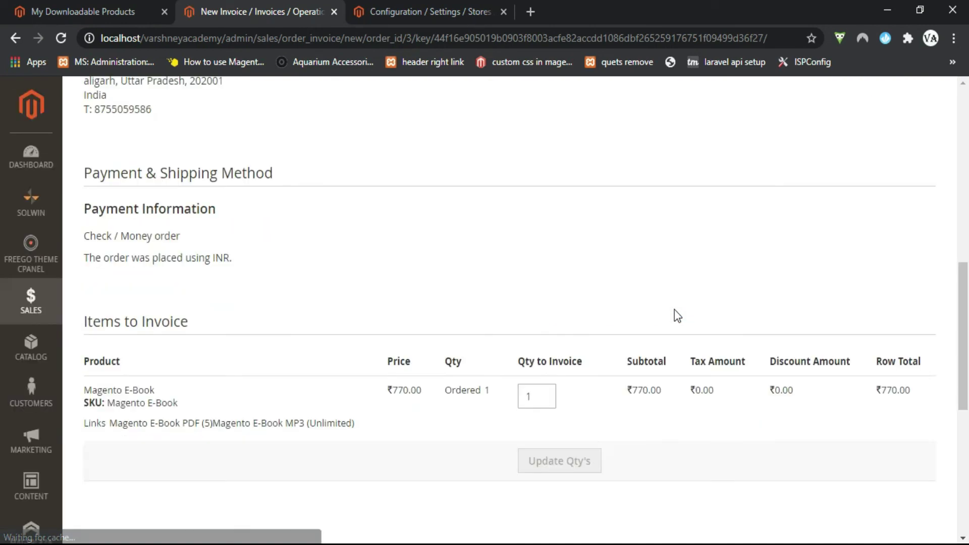
left_click(364, 264)
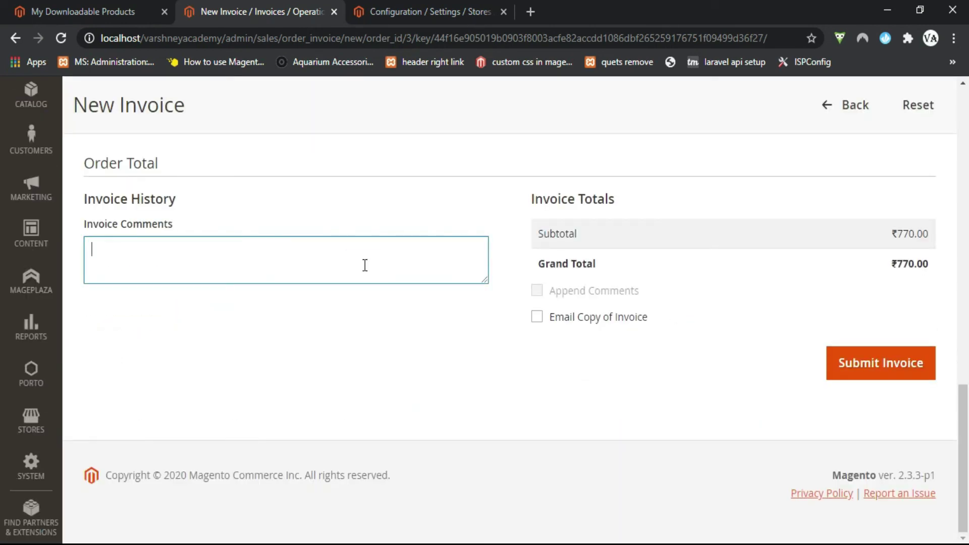
type("Invoice Created")
left_click(885, 363)
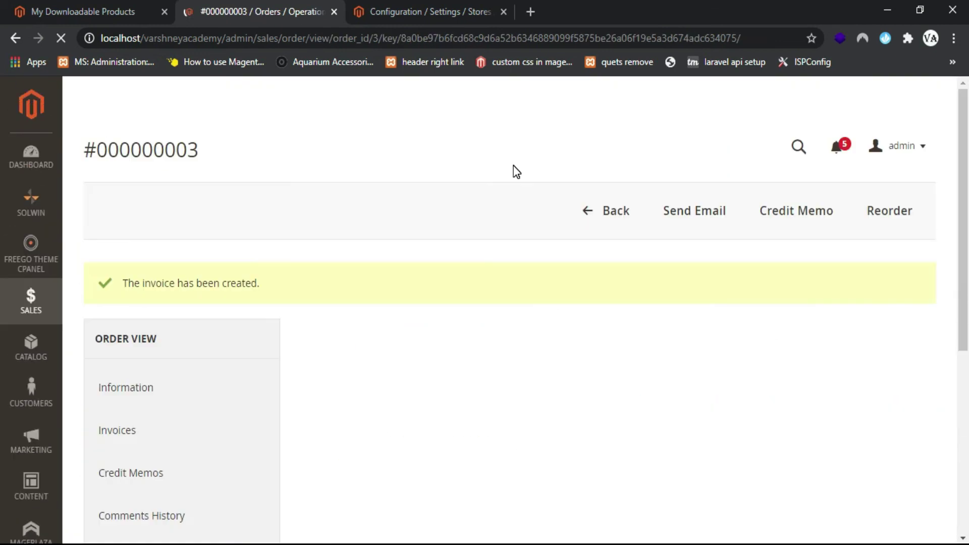
Return to the customer's My Downloadable Products page, reload it and check the status and download links of the E-Book
left_click(68, 9)
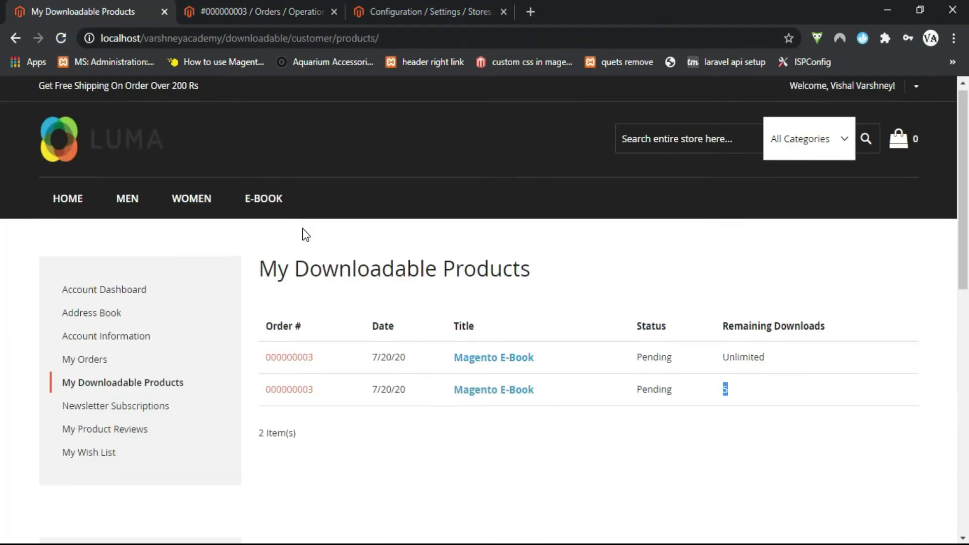
key("F5")
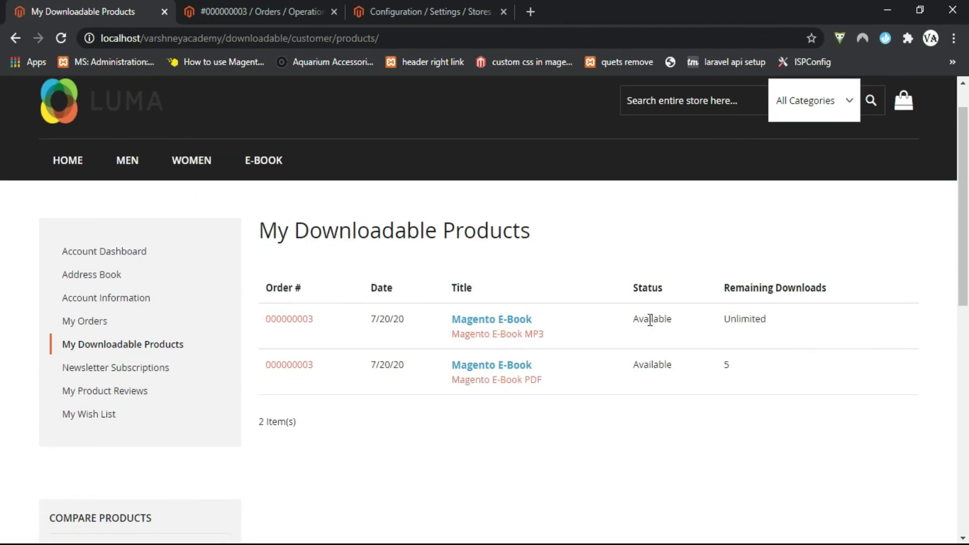
double_click(650, 321)
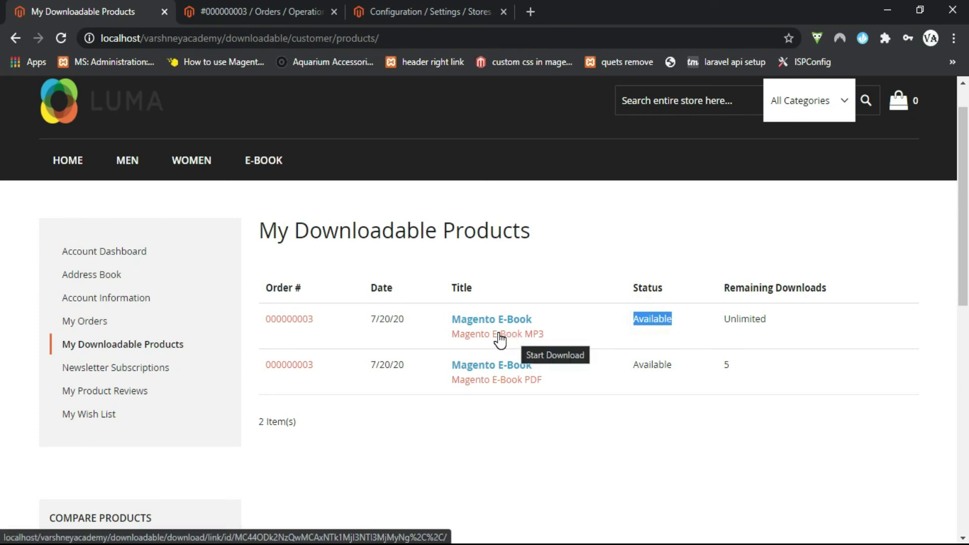
left_click_drag(448, 334, 545, 334)
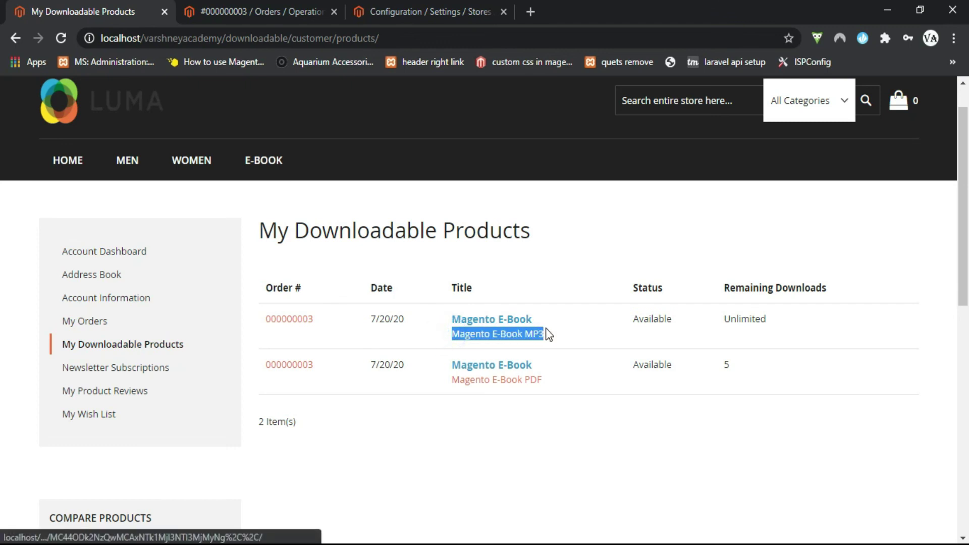
Download the Magento E-Book PDF to the Documents download folder as magentobook_2.pdf and open the saved file
left_click(515, 380)
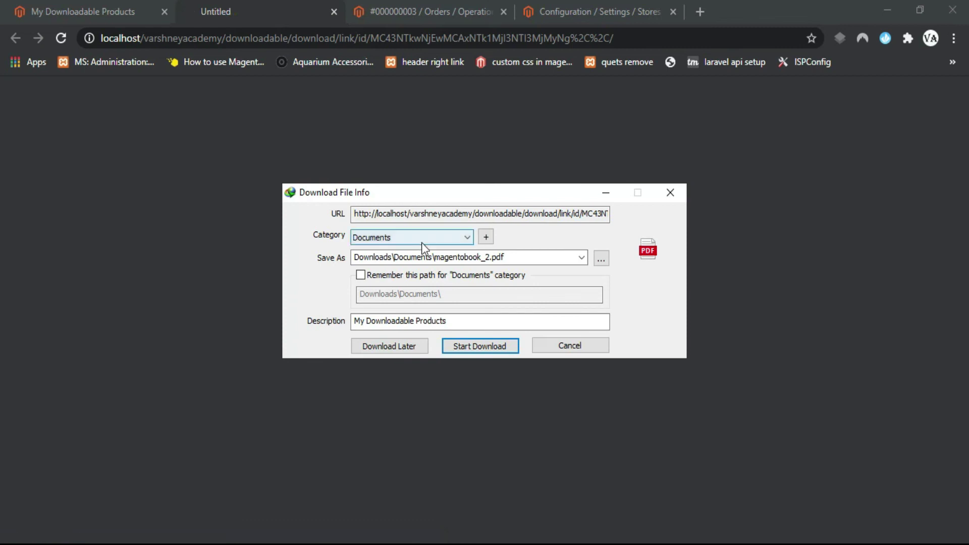
left_click(457, 349)
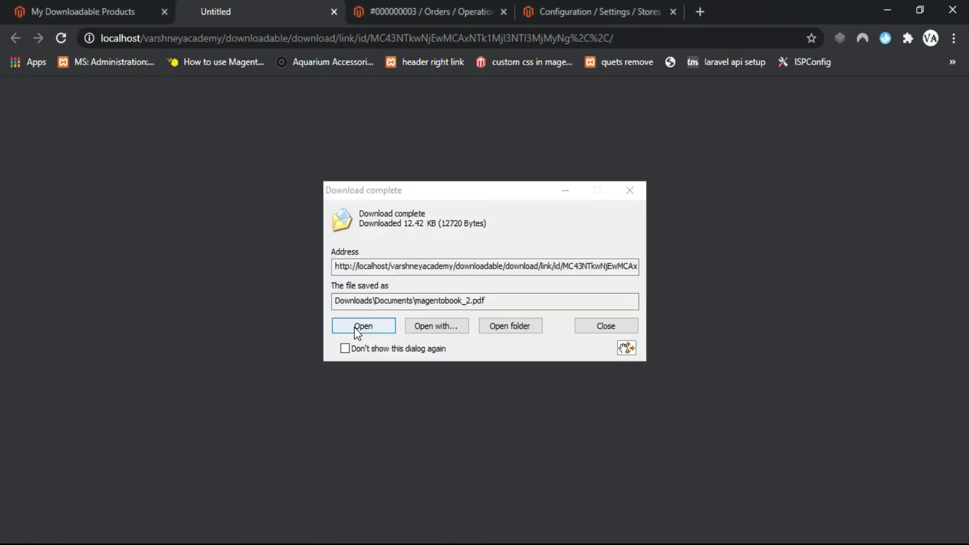
left_click(355, 328)
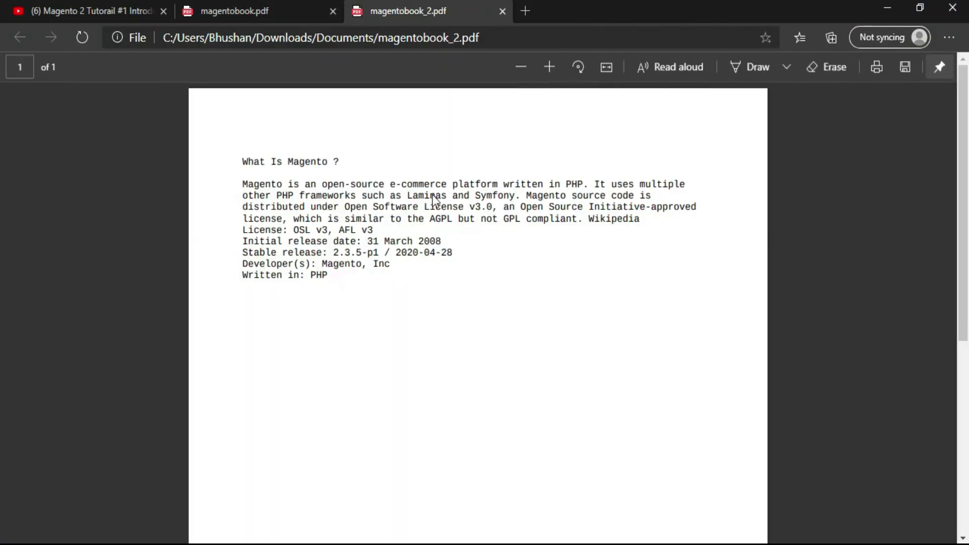
Review the text of the downloaded magentobook_2.pdf, from the heading through the developer line
left_click_drag(245, 127, 426, 246)
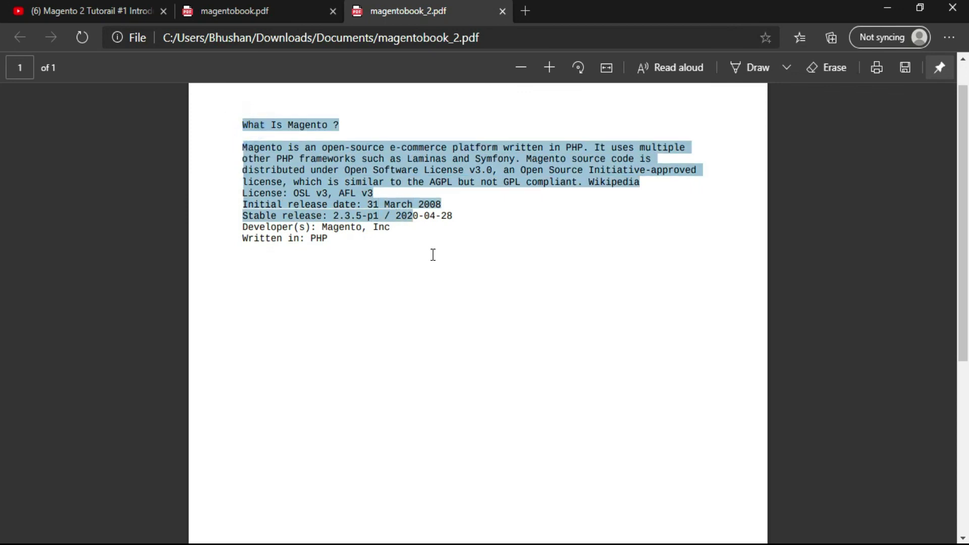
left_click(341, 226)
triple_click(342, 227)
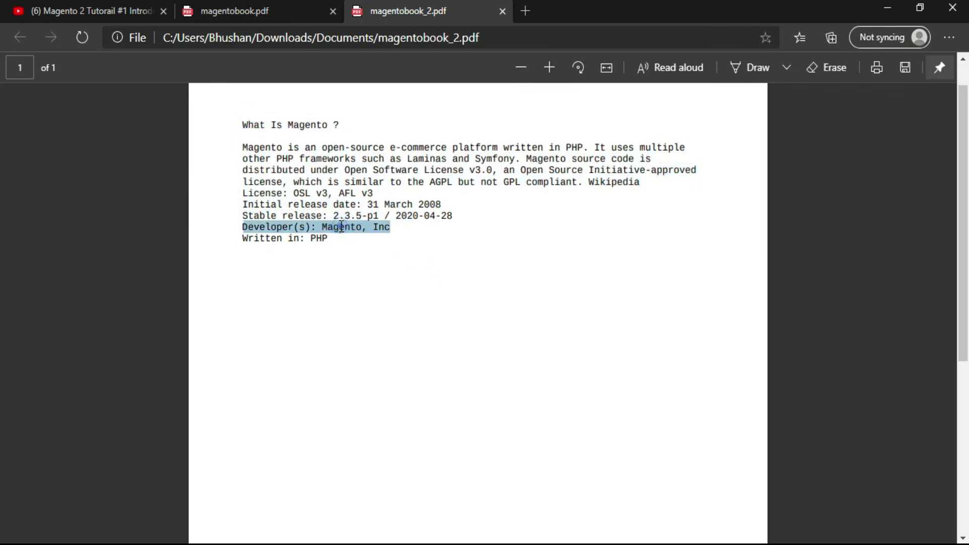